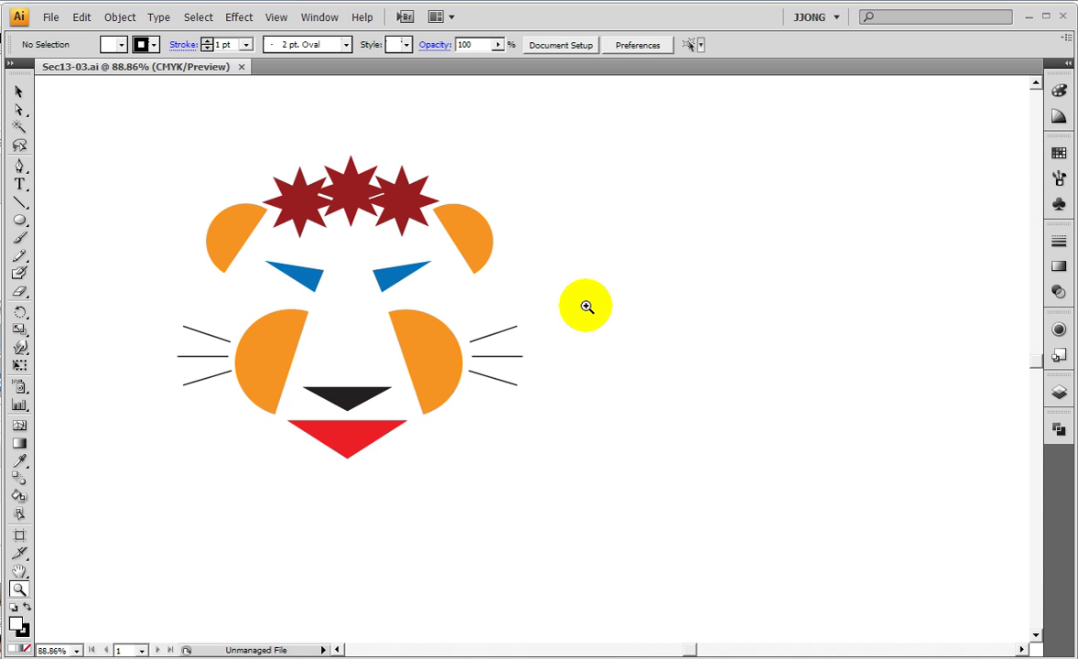
Shift the view of the lion left and draw a circle to its right.
drag(632, 421, 510, 423)
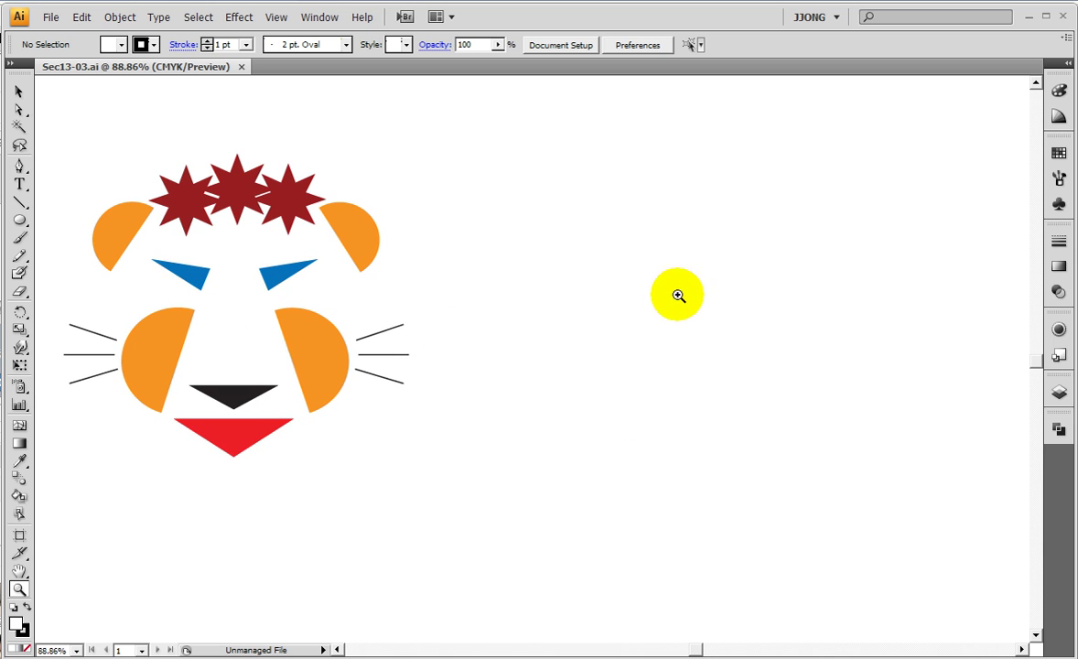
drag(542, 353, 526, 354)
click(19, 220)
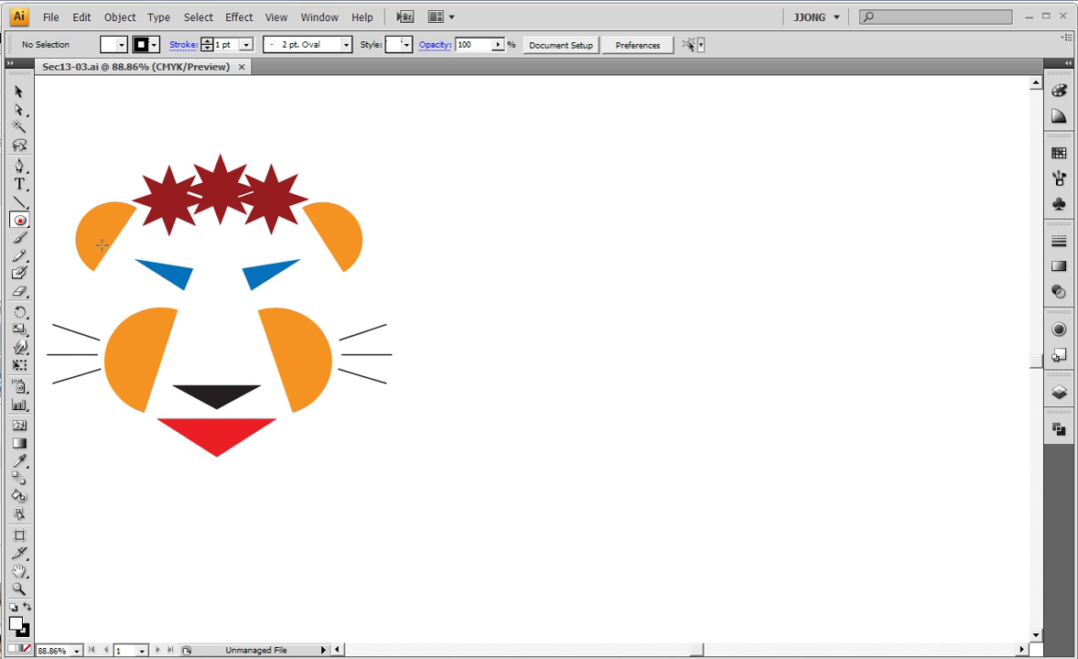
drag(598, 303, 657, 400)
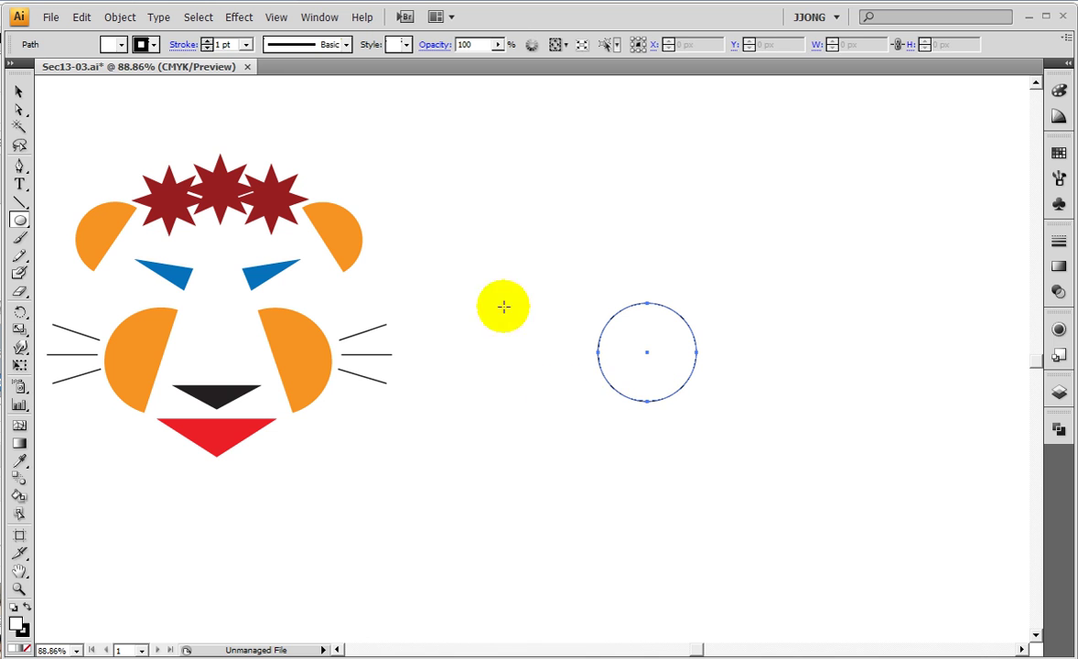
Give the circle no stroke and a purple fill of R 171, G 41, B 194.
click(22, 630)
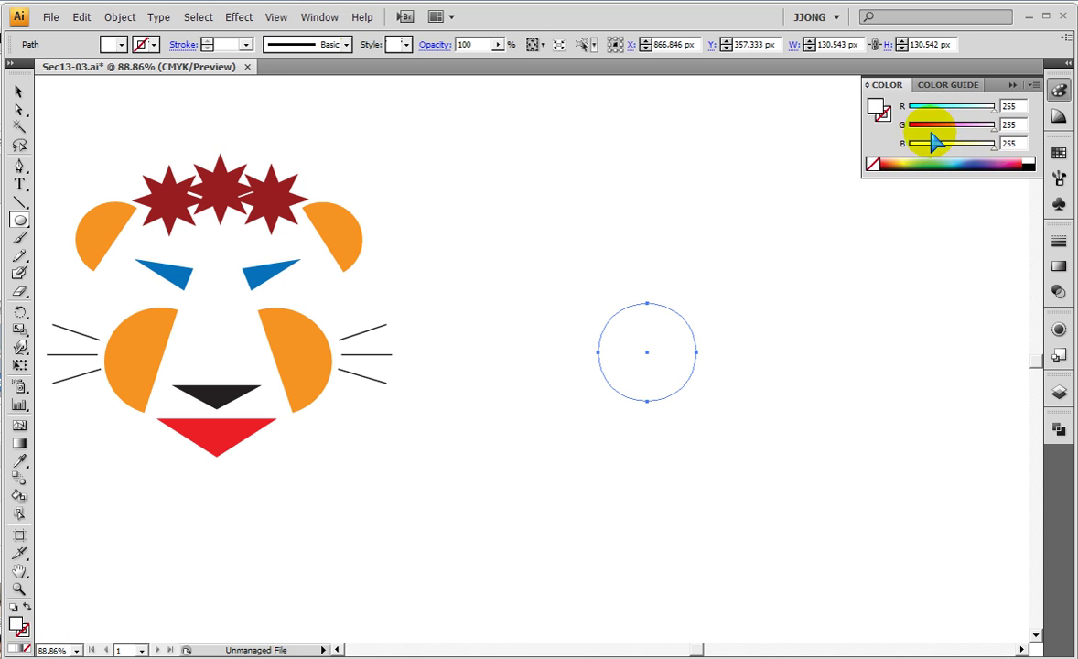
click(997, 165)
mouse_move(941, 111)
mouse_down()
mouse_move(966, 110)
mouse_move(974, 146)
mouse_up()
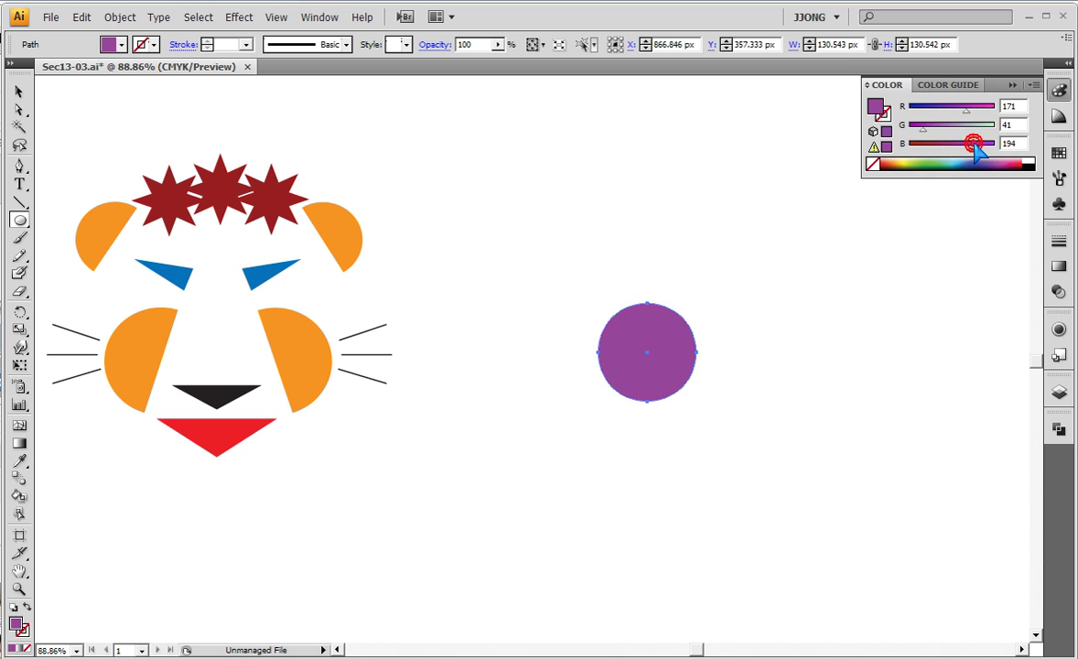
click(1013, 85)
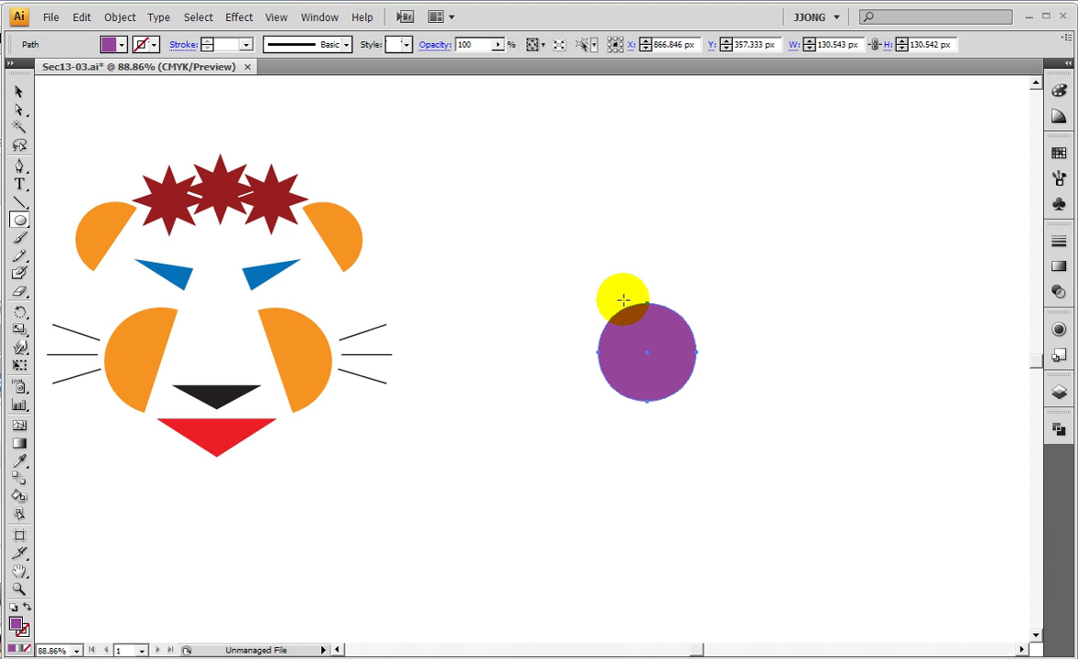
Draw a tall rectangle over the purple circle and fill it blue (R 105, G 161, B 194).
click(19, 220)
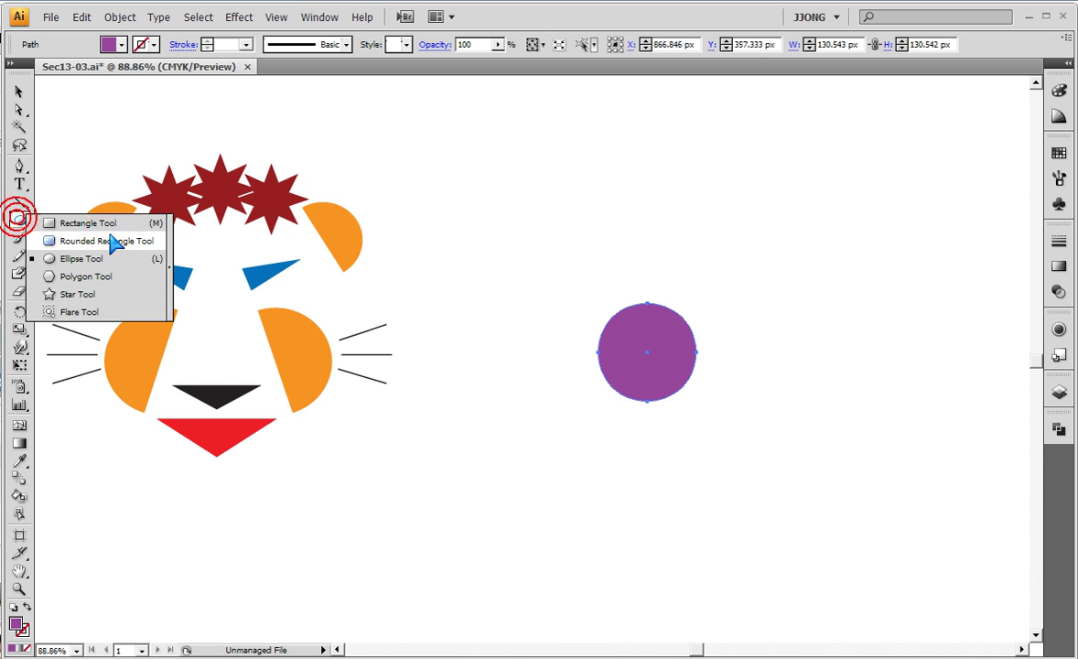
click(108, 223)
drag(643, 277, 720, 418)
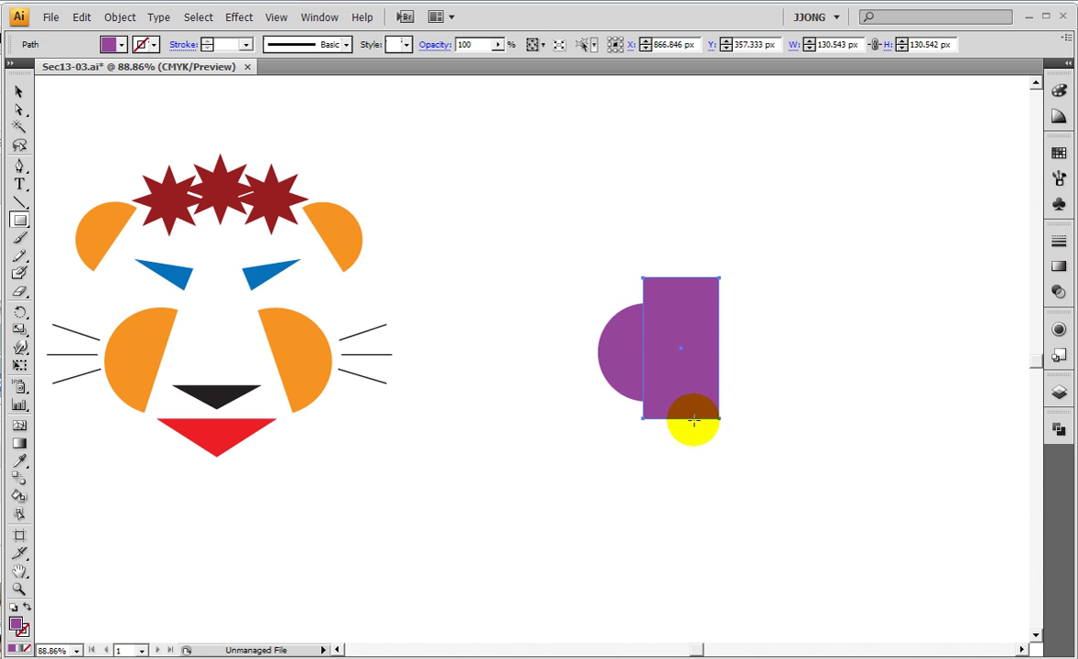
click(1059, 90)
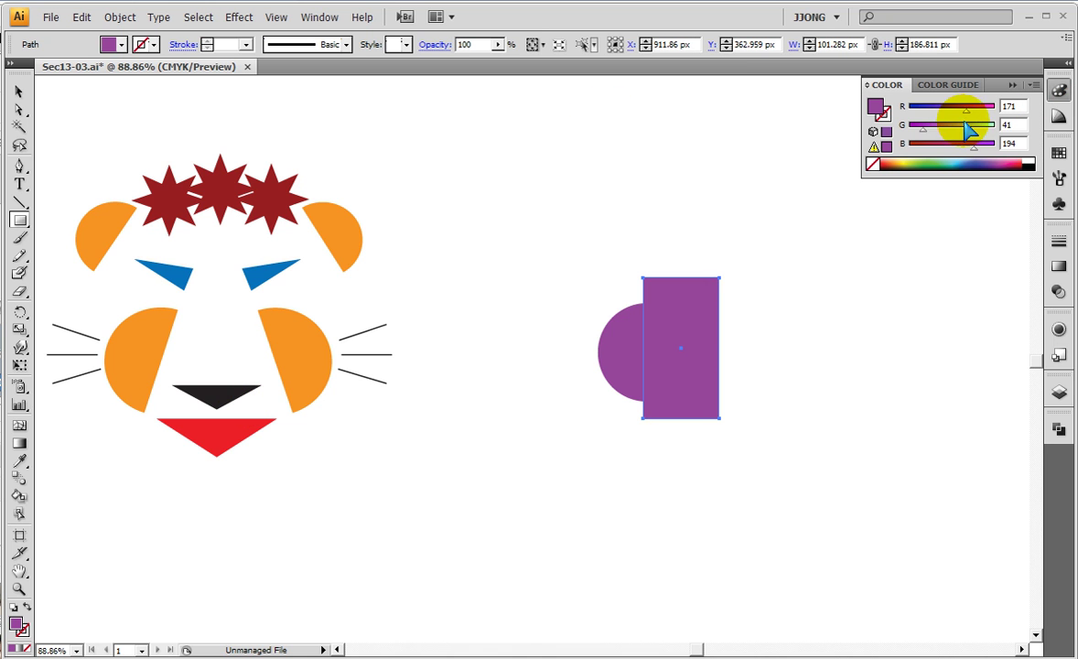
click(963, 120)
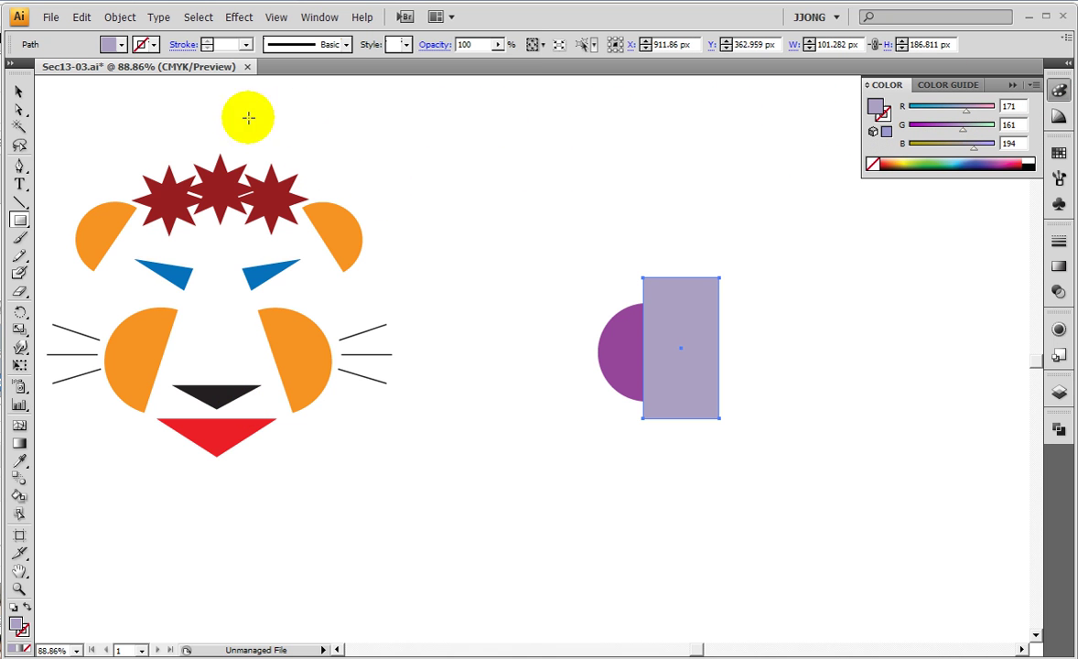
click(944, 108)
Reposition the blue rectangle and rotate it about 30° clockwise.
click(20, 91)
click(761, 294)
drag(699, 380, 811, 347)
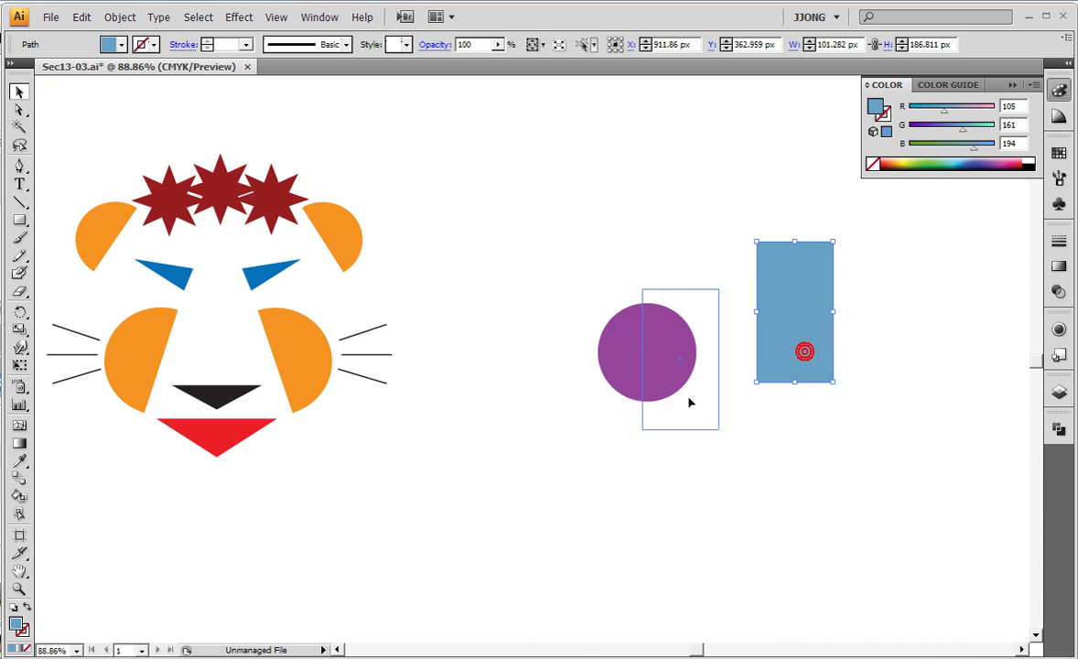
drag(694, 395, 698, 392)
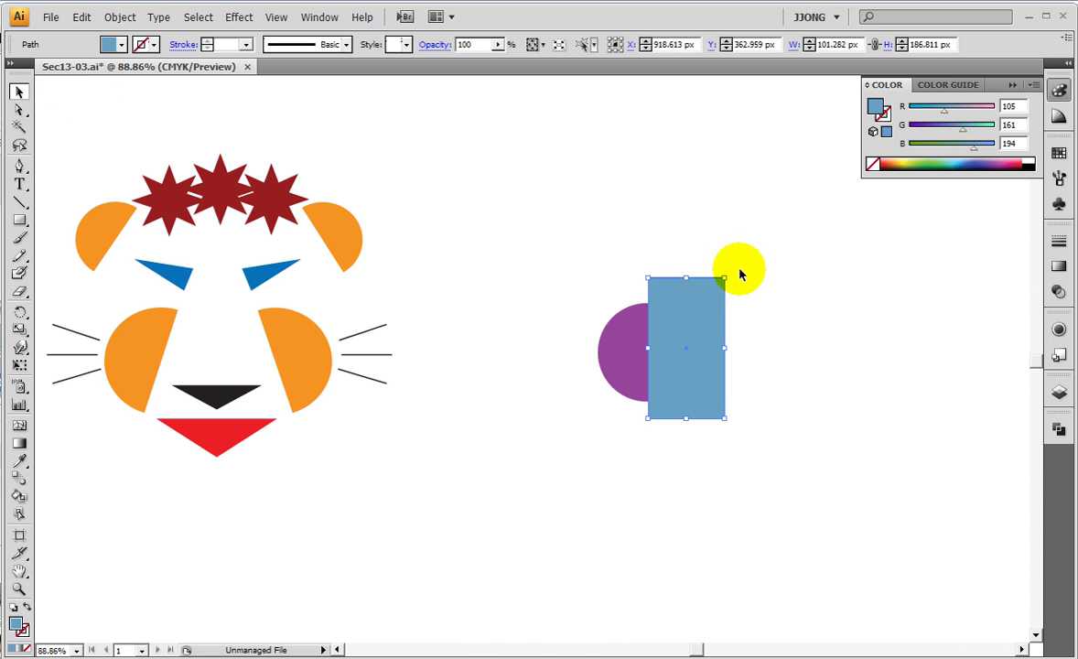
mouse_move(731, 273)
mouse_down()
mouse_move(696, 339)
mouse_move(823, 426)
mouse_move(687, 347)
mouse_up()
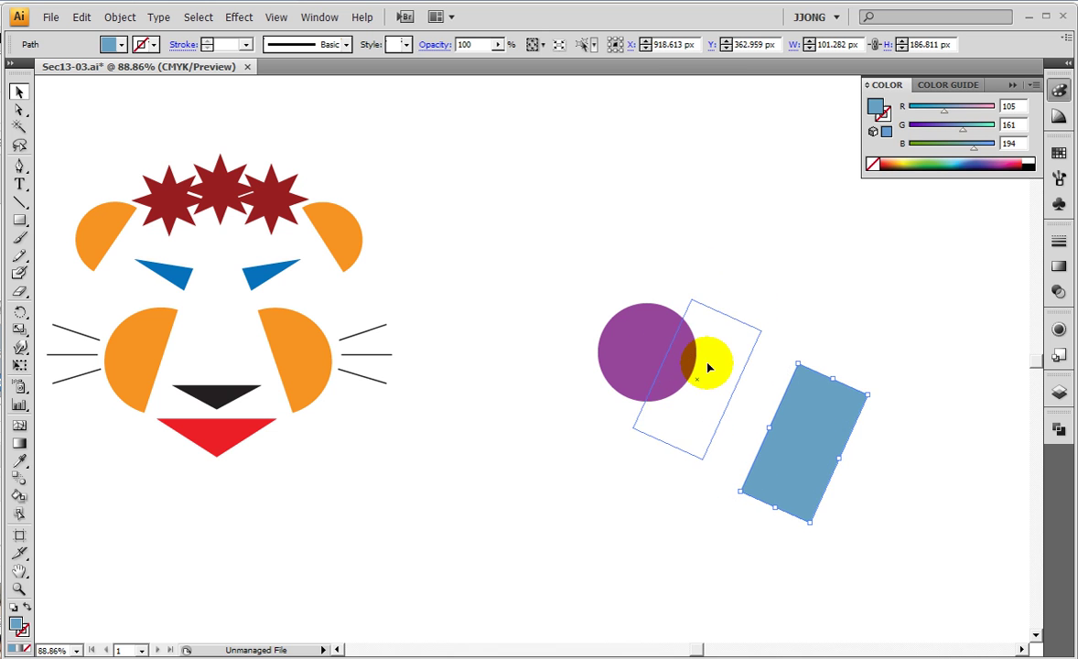
Adjust the blue rectangle's tilt and lay it over the circle's right half, checking in Outline view.
drag(781, 311, 756, 303)
click(805, 299)
mouse_move(708, 362)
mouse_down()
mouse_move(790, 377)
mouse_move(691, 378)
mouse_up()
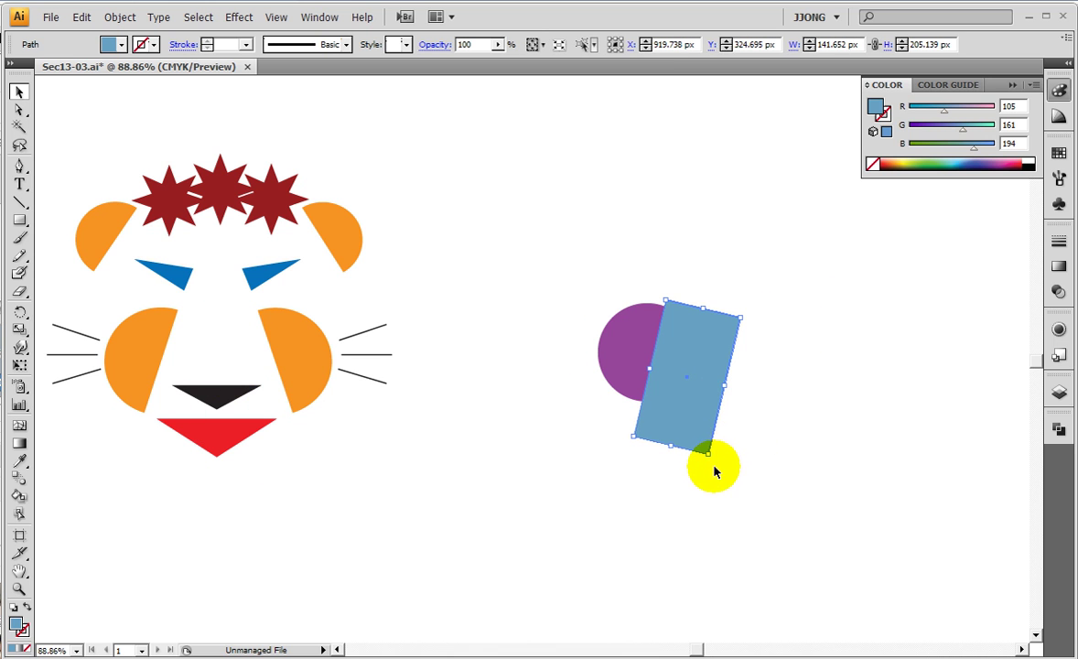
drag(713, 448, 711, 450)
mouse_move(681, 411)
mouse_down()
mouse_move(229, 443)
mouse_move(814, 426)
mouse_move(670, 412)
mouse_move(682, 407)
mouse_up()
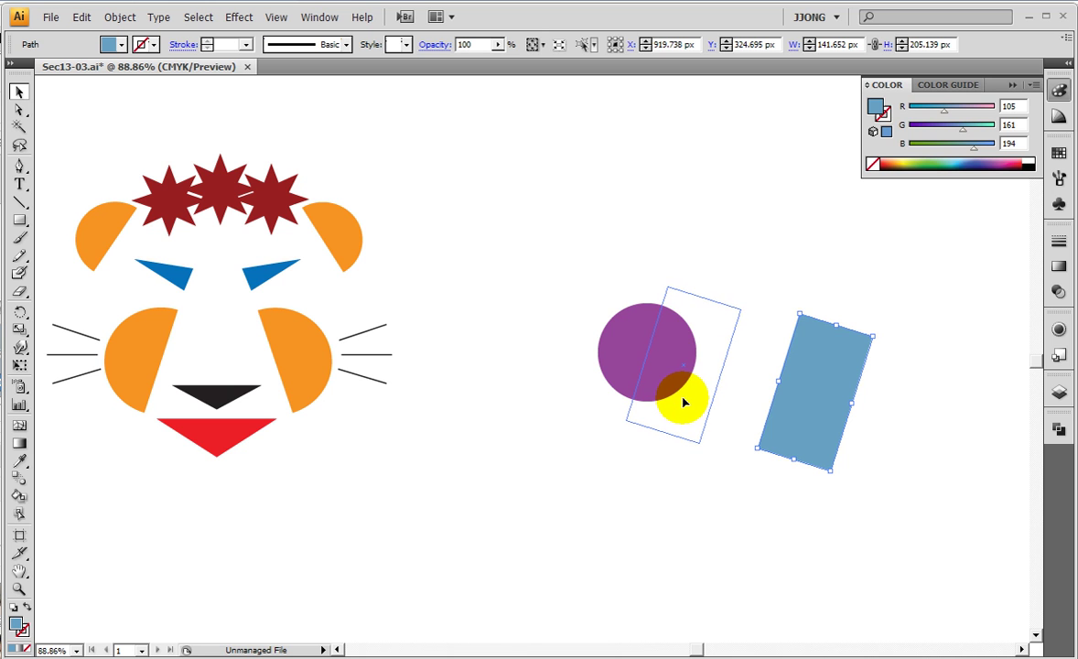
drag(682, 407, 773, 431)
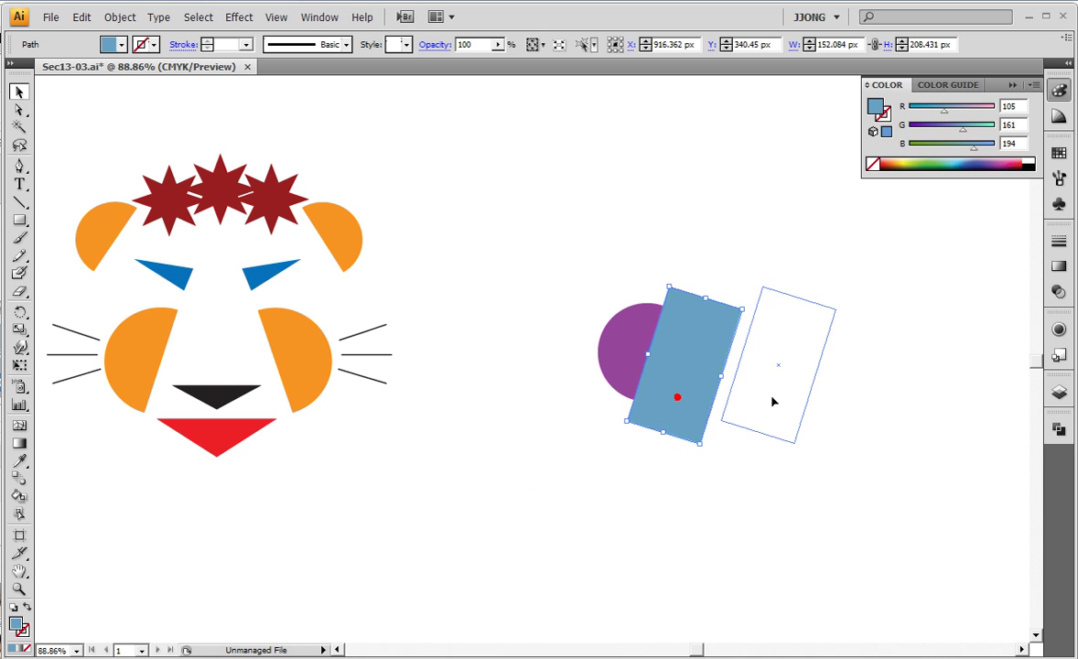
key(ctrl+y)
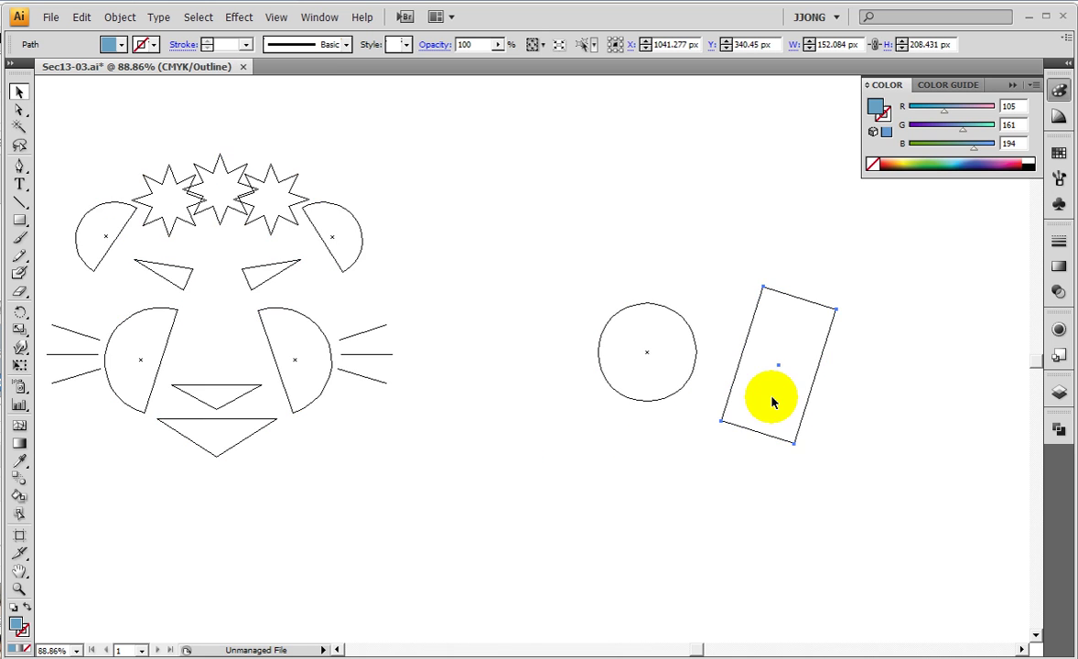
mouse_move(773, 403)
mouse_down()
mouse_move(723, 366)
mouse_move(686, 367)
mouse_up()
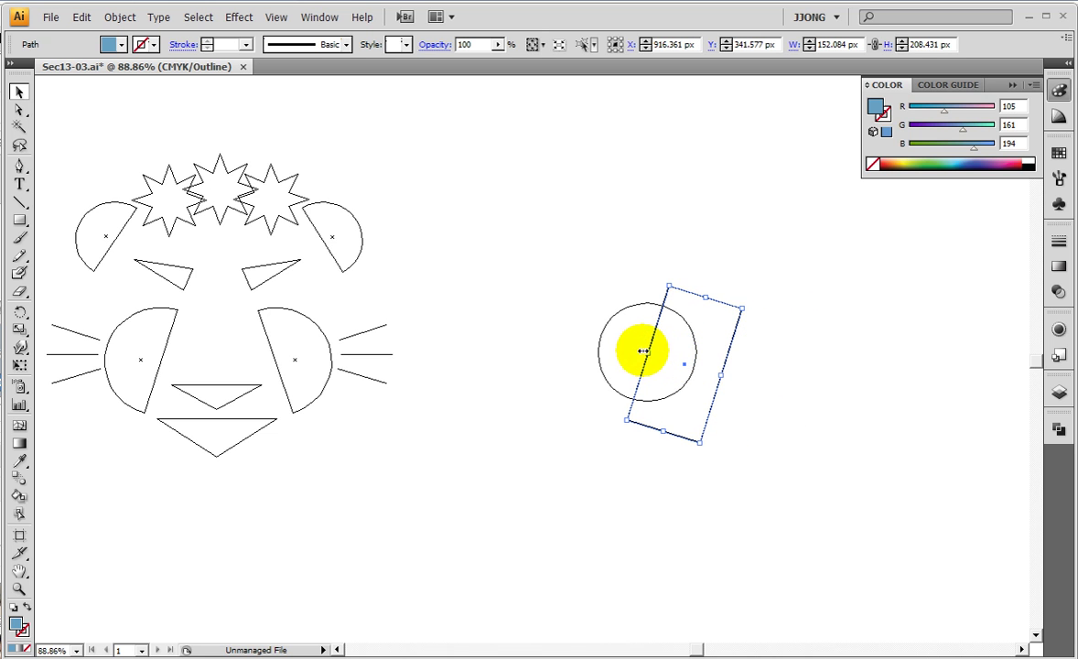
key(ctrl+y)
Select the circle and rectangle and apply Pathfinder Minus Front to leave a purple half-moon.
drag(562, 291, 765, 467)
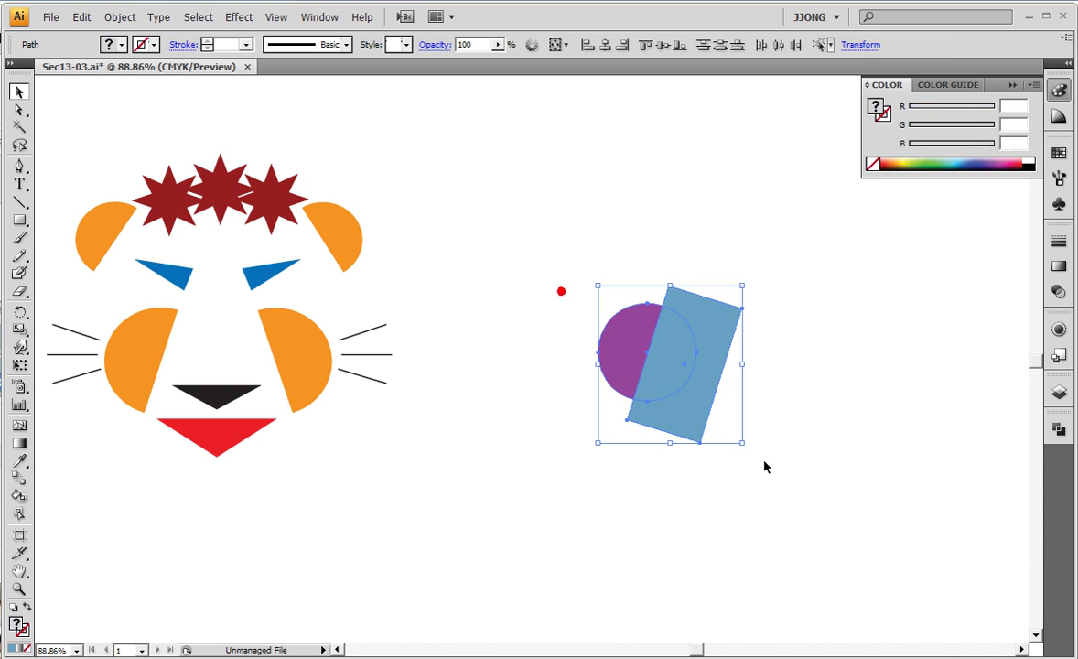
click(1059, 428)
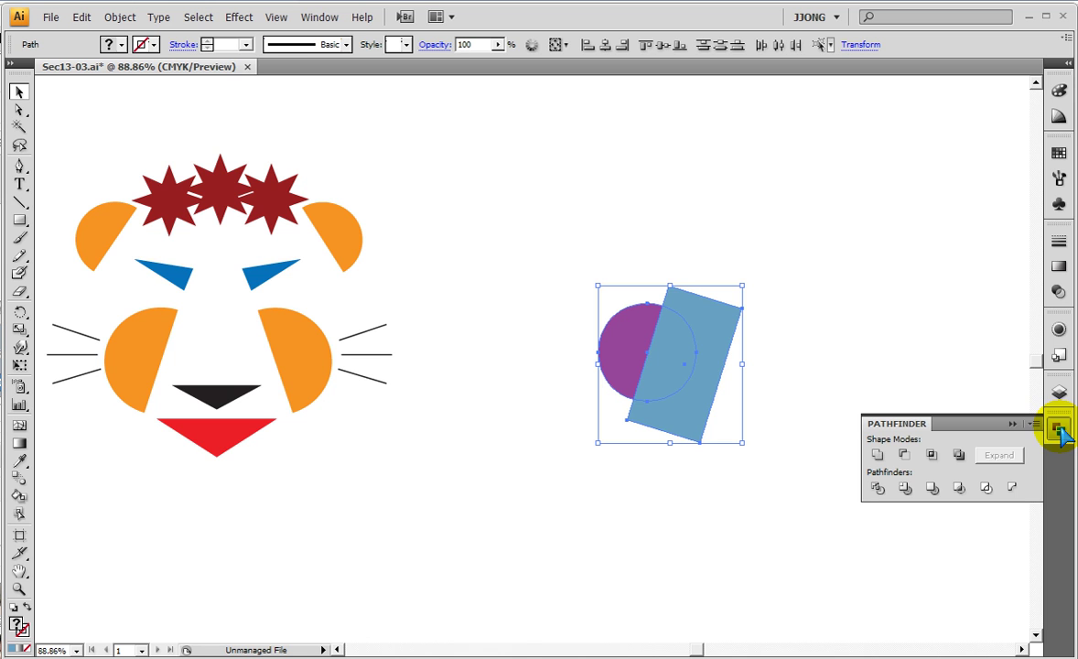
click(318, 20)
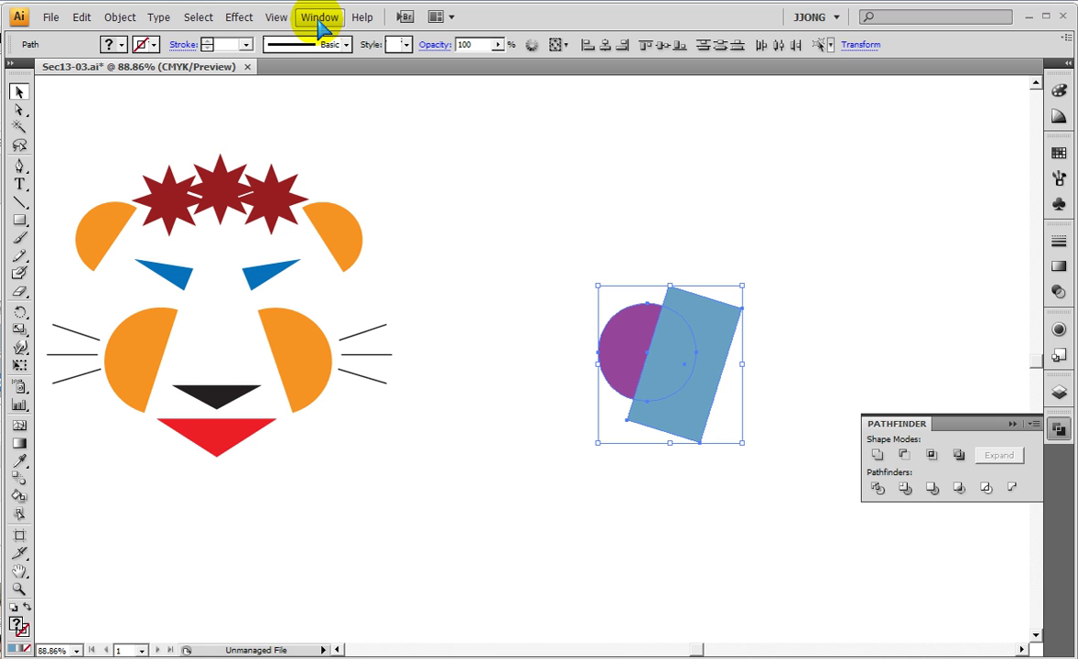
click(320, 20)
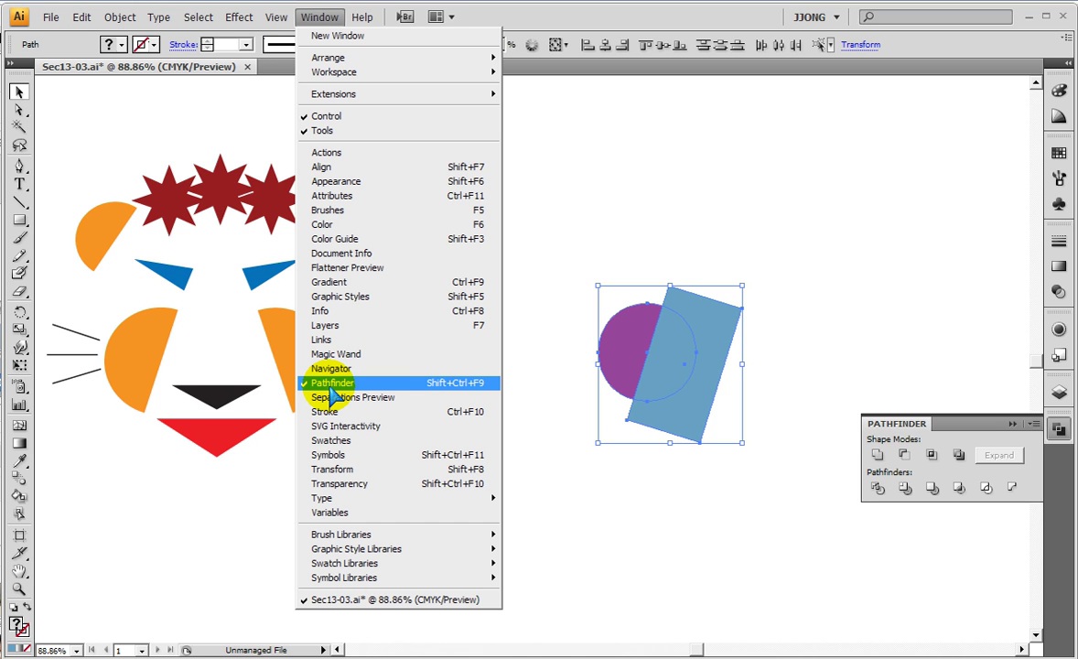
click(332, 390)
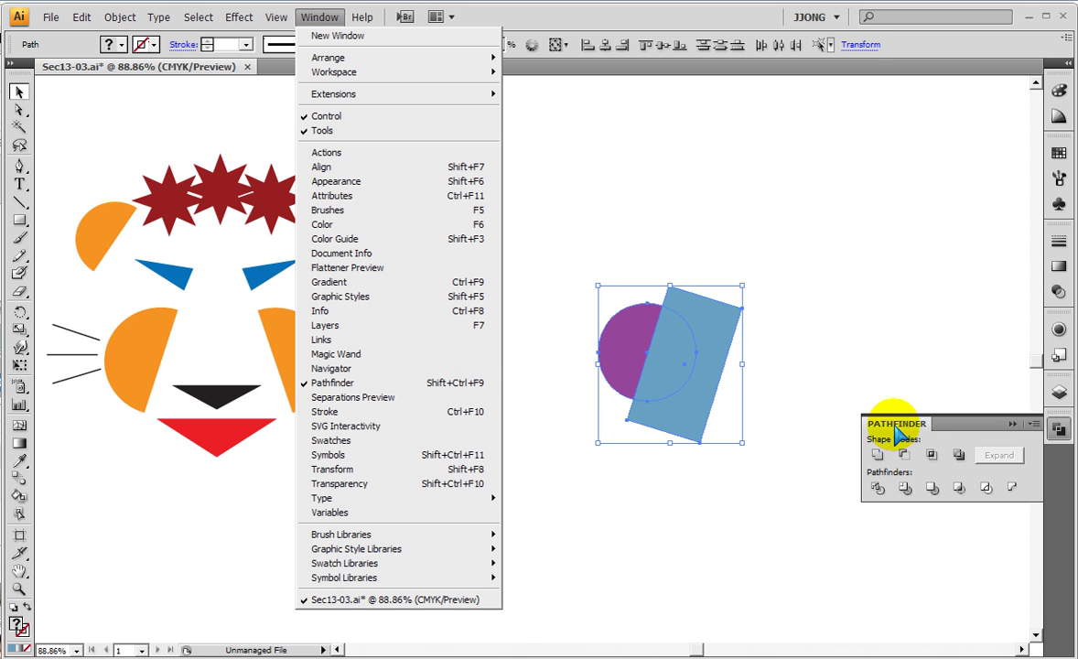
click(1058, 429)
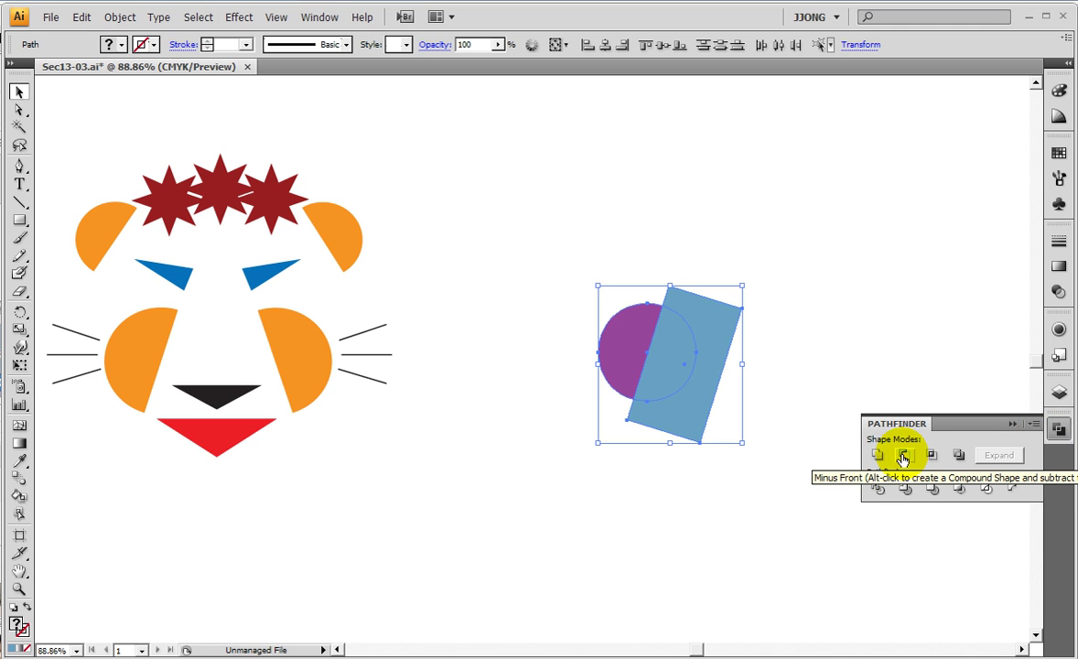
click(904, 455)
click(710, 511)
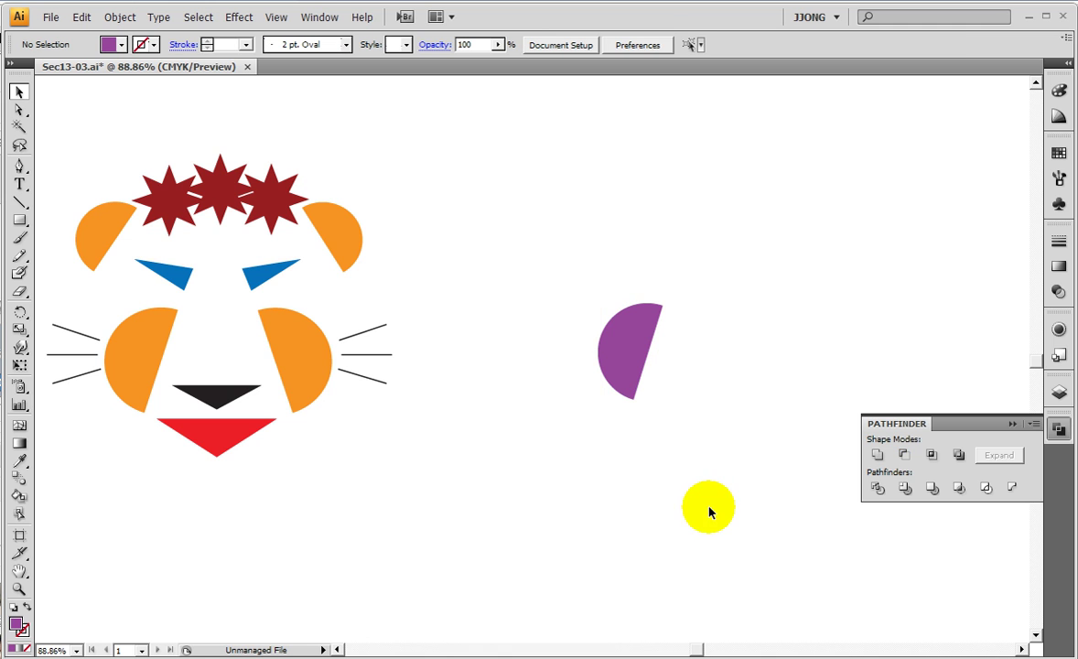
click(1013, 424)
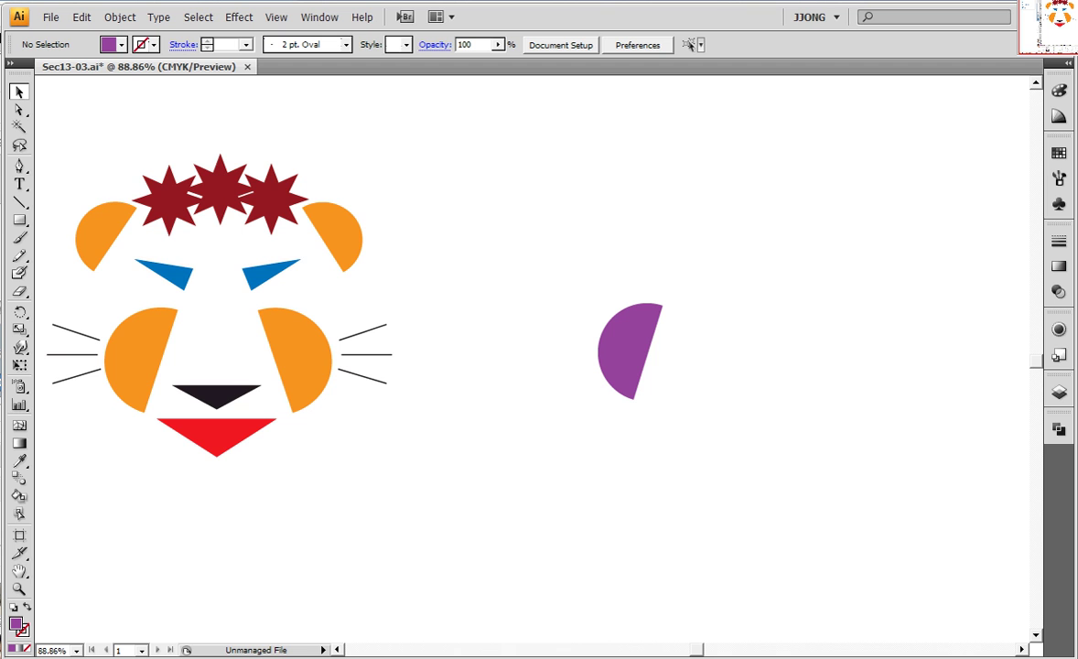
mouse_move(44, 129)
mouse_down()
mouse_move(190, 510)
mouse_move(217, 514)
mouse_up()
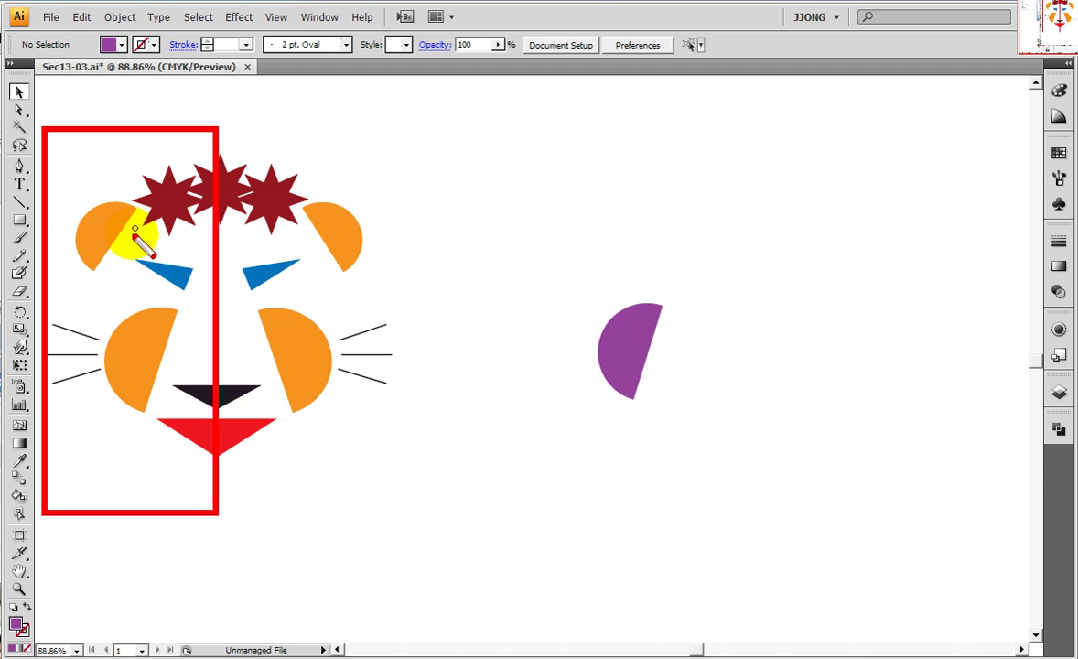
mouse_move(125, 132)
mouse_down()
mouse_move(266, 195)
mouse_move(125, 170)
mouse_up()
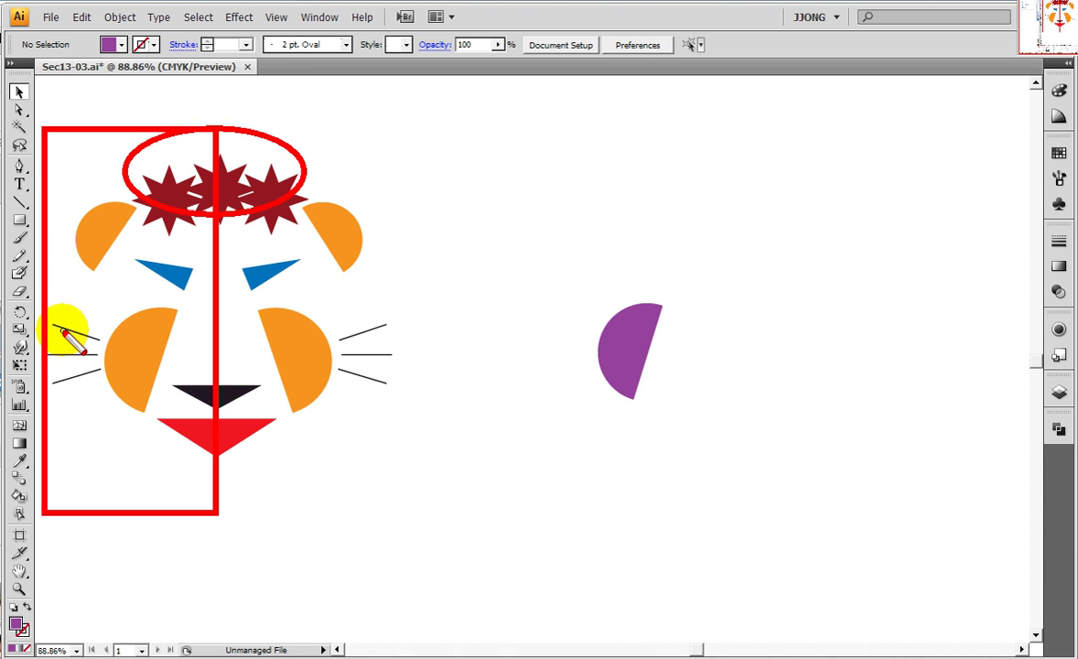
key(Escape)
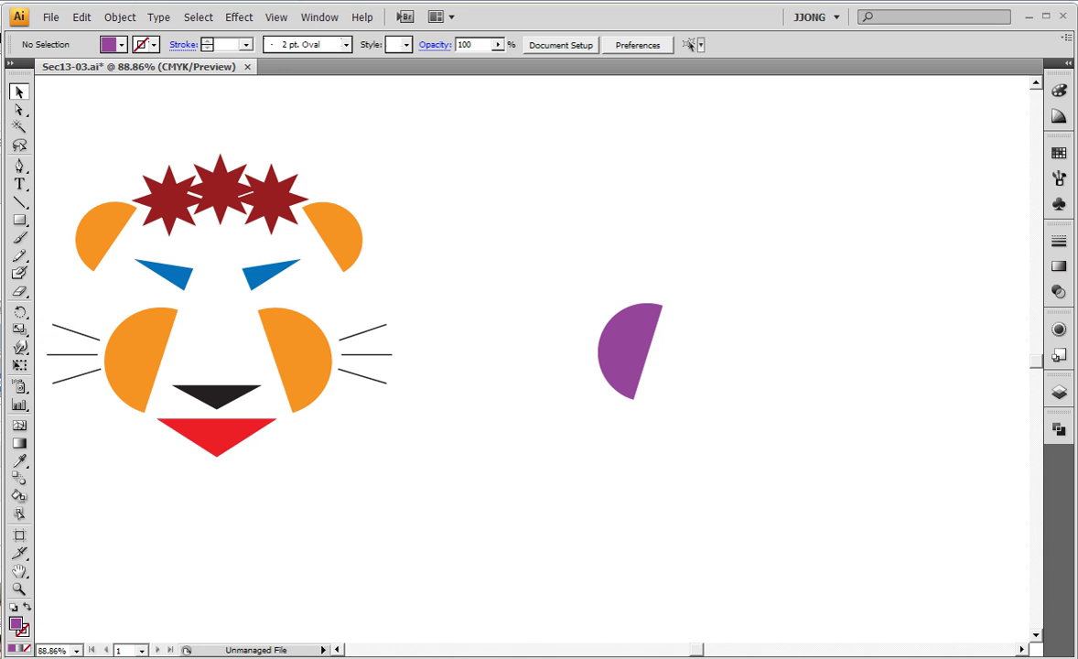
click(20, 312)
drag(22, 314, 59, 329)
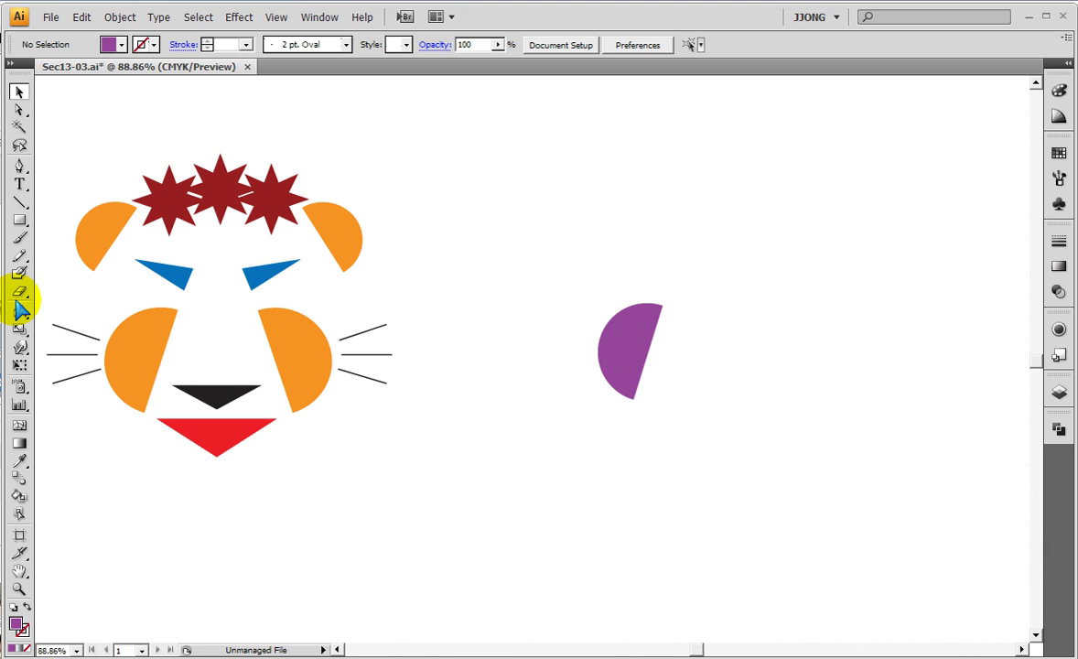
Choose the Line Segment tool, reset default colours, then swap fill and stroke.
click(414, 381)
click(20, 203)
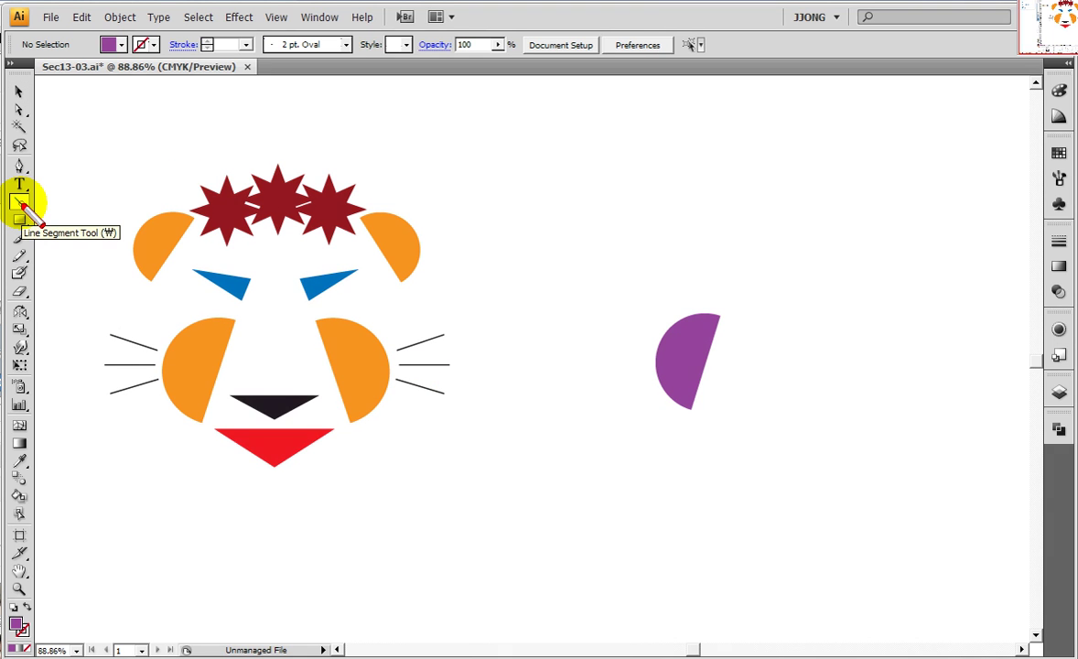
click(21, 203)
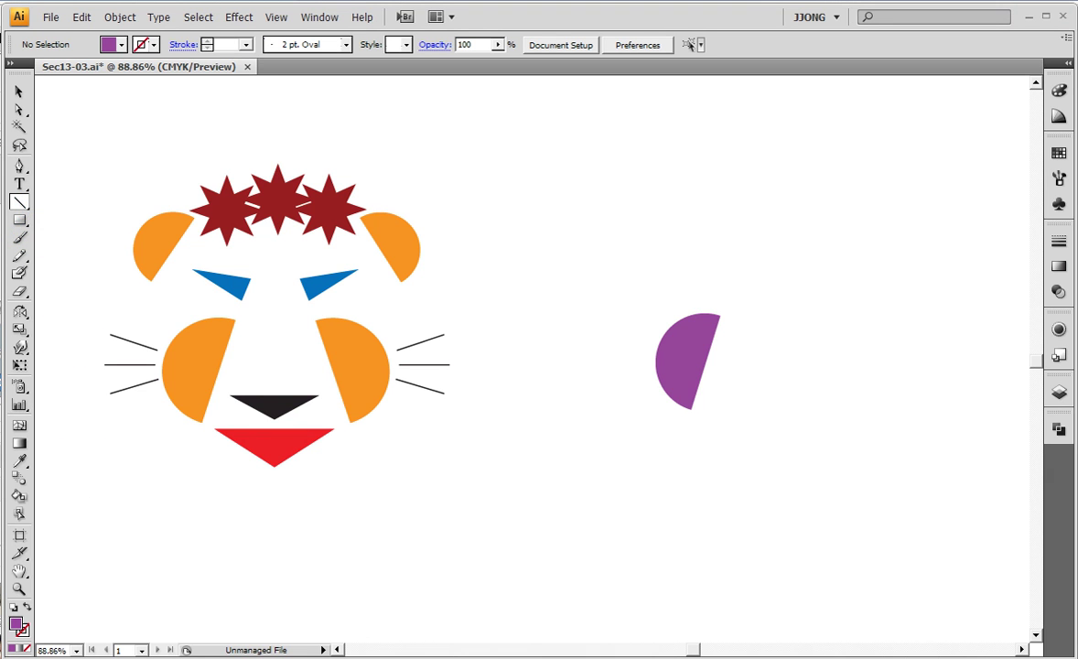
click(27, 607)
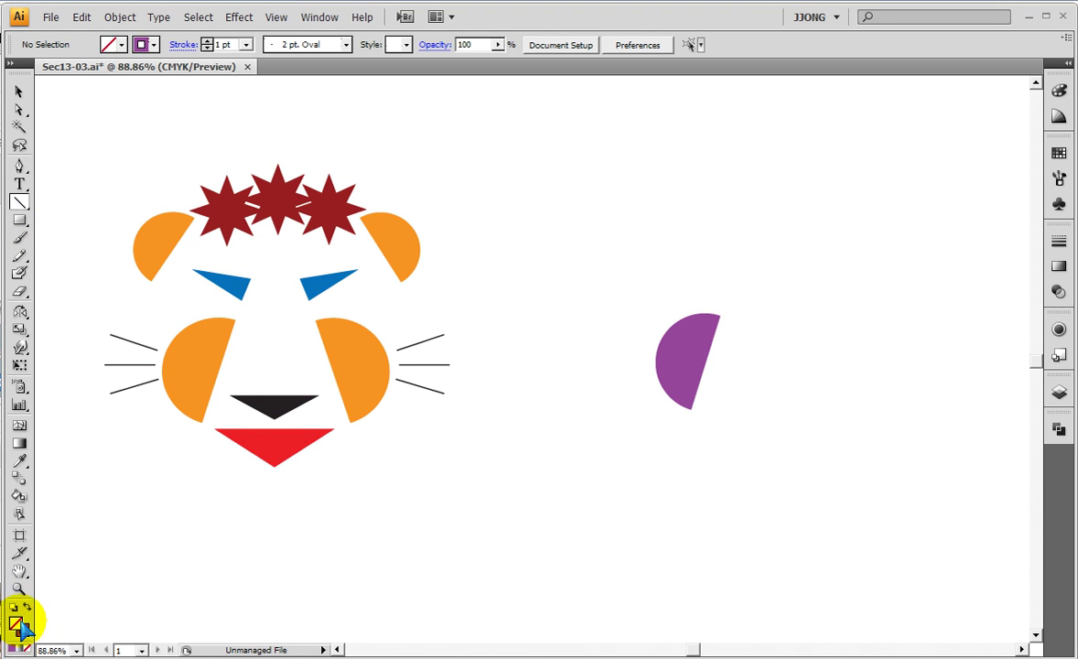
click(14, 607)
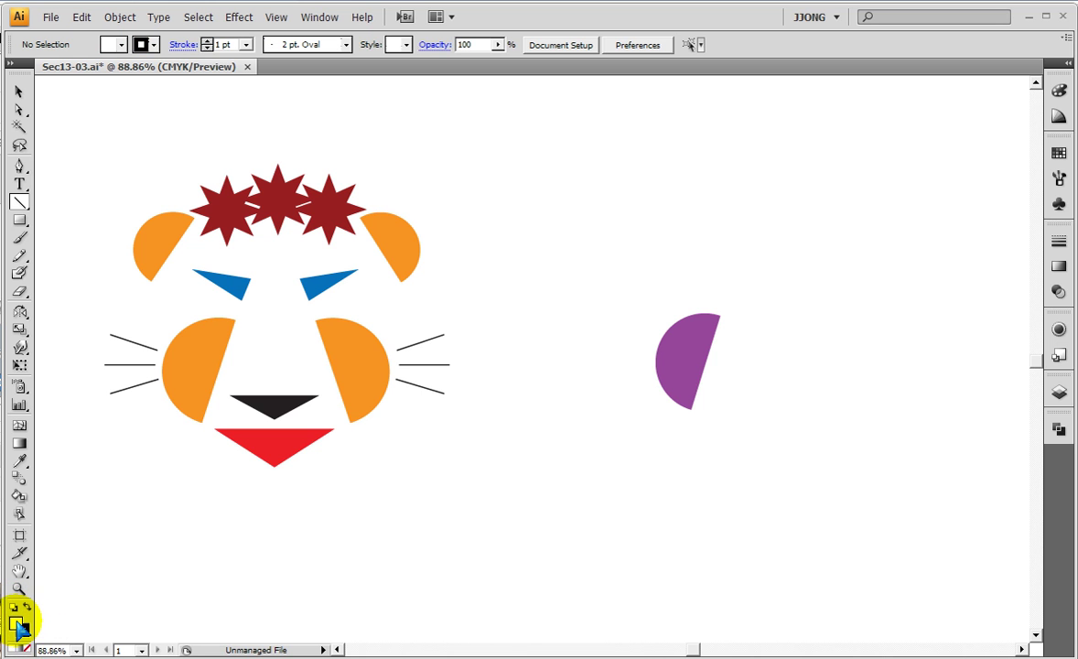
click(31, 630)
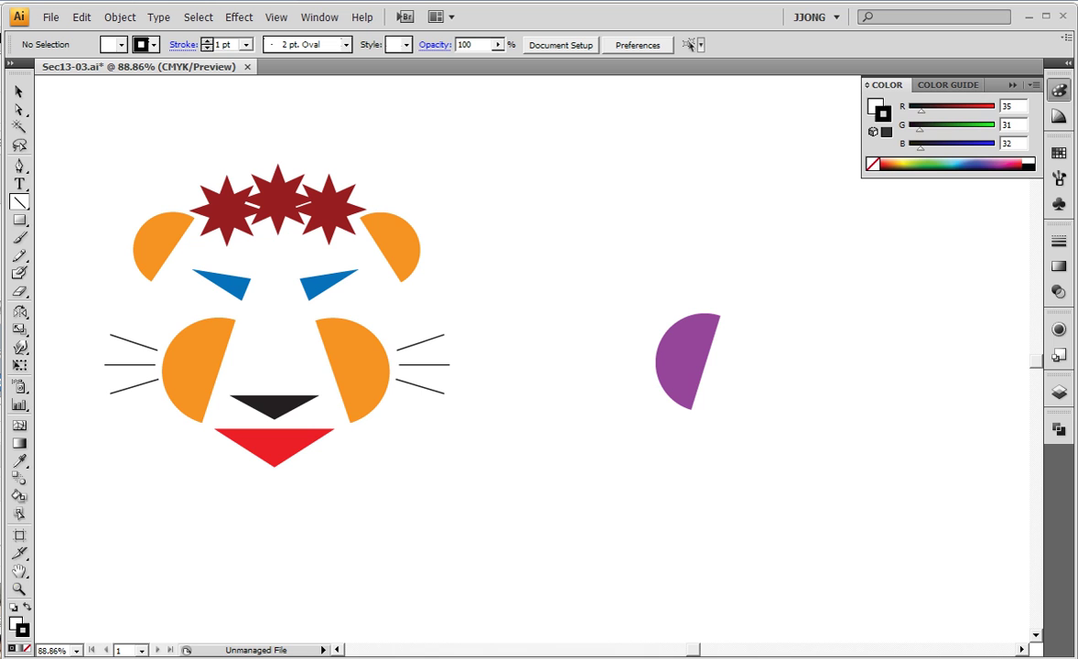
click(13, 606)
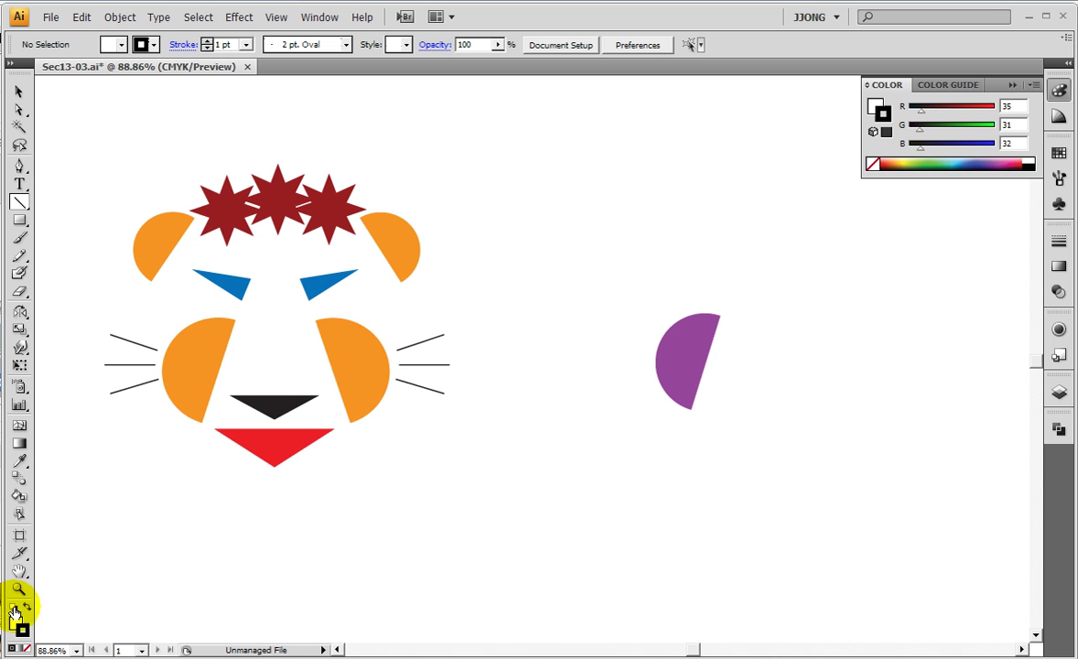
click(13, 606)
click(13, 607)
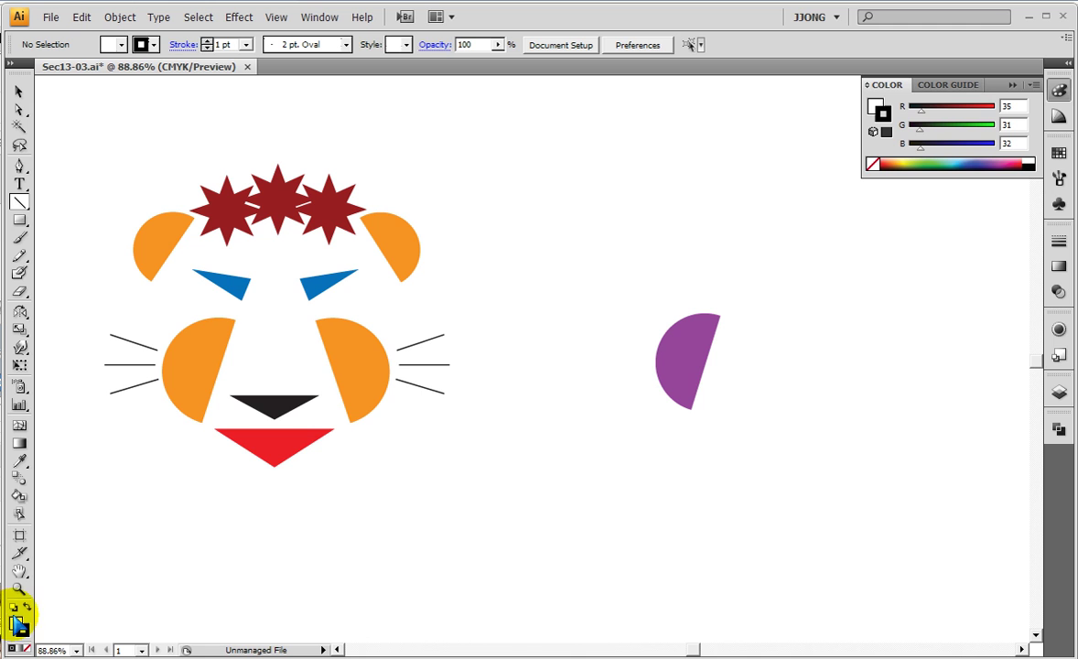
click(27, 610)
click(28, 610)
click(27, 609)
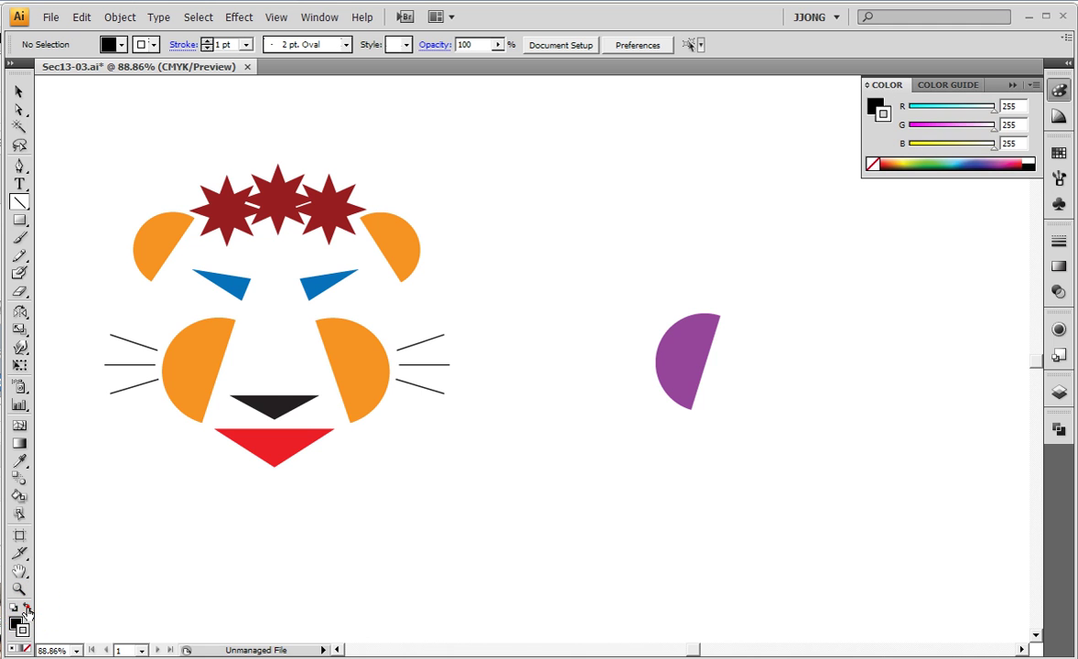
click(28, 610)
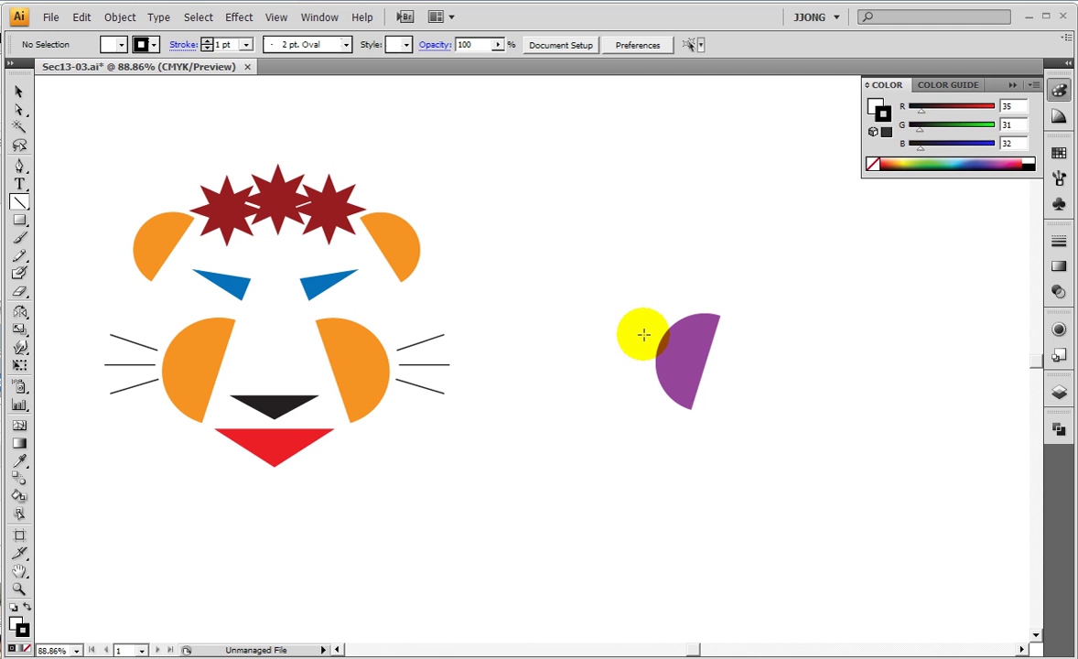
Draw three short whisker lines fanning out left of the purple half-moon.
drag(644, 335, 597, 319)
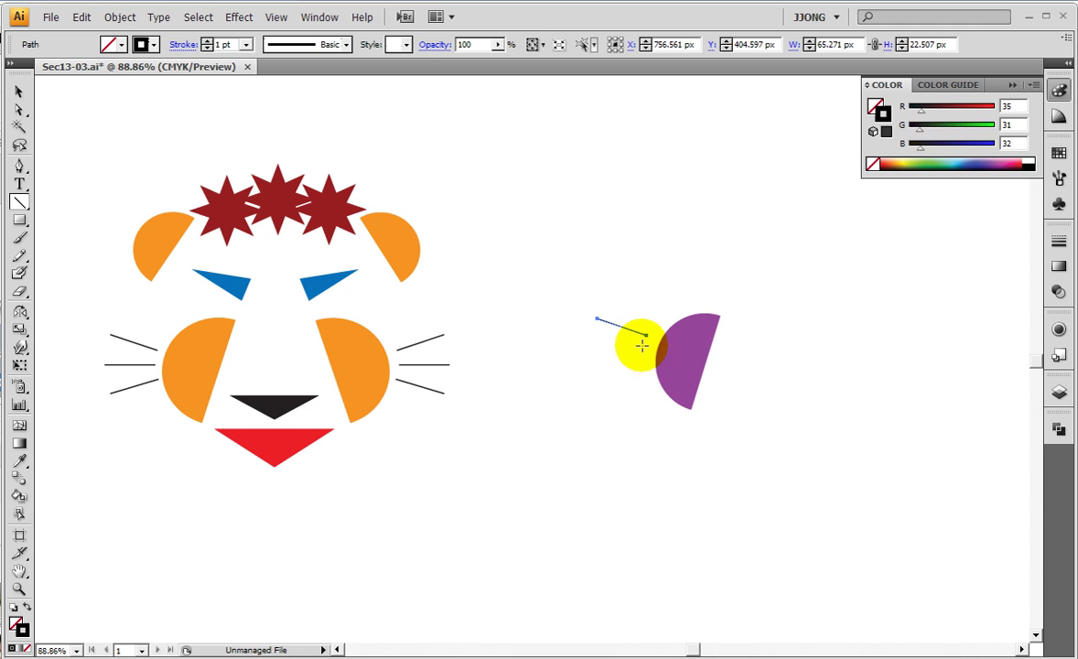
mouse_move(643, 346)
mouse_down()
mouse_move(595, 346)
mouse_move(598, 376)
mouse_up()
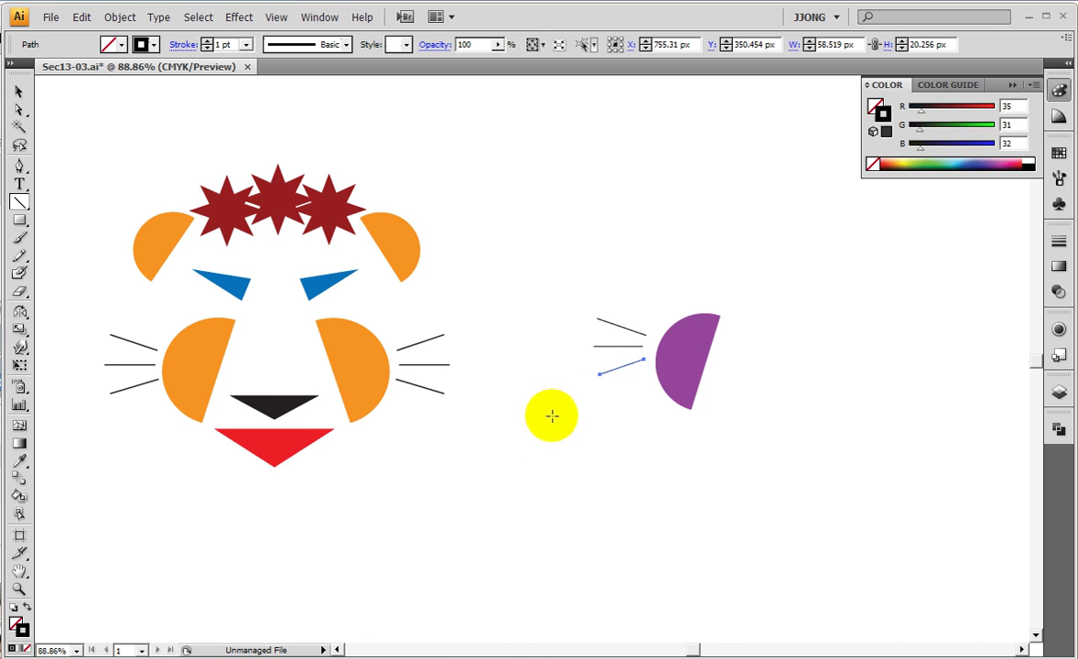
ctrl+click(517, 455)
click(19, 92)
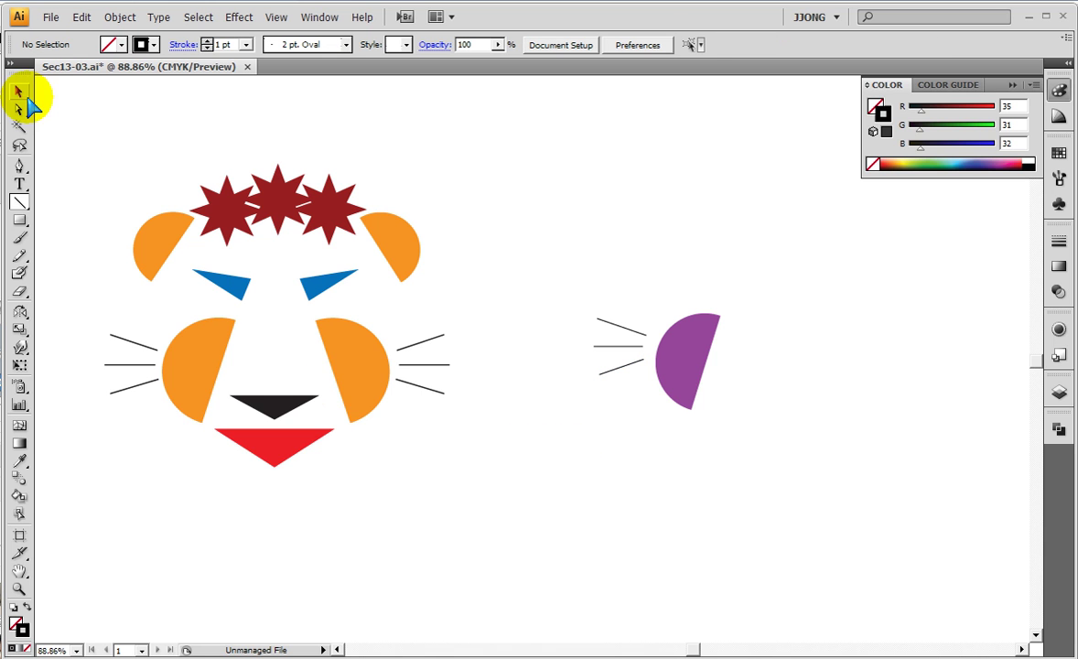
mouse_move(597, 295)
mouse_down()
mouse_move(614, 351)
mouse_move(646, 352)
mouse_up()
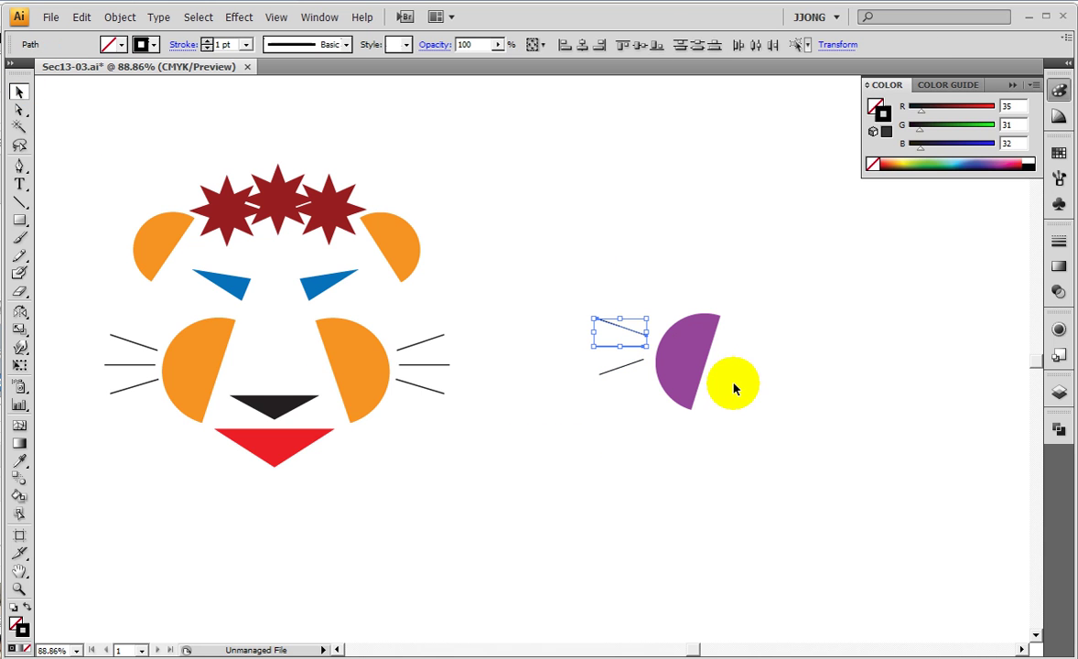
click(782, 434)
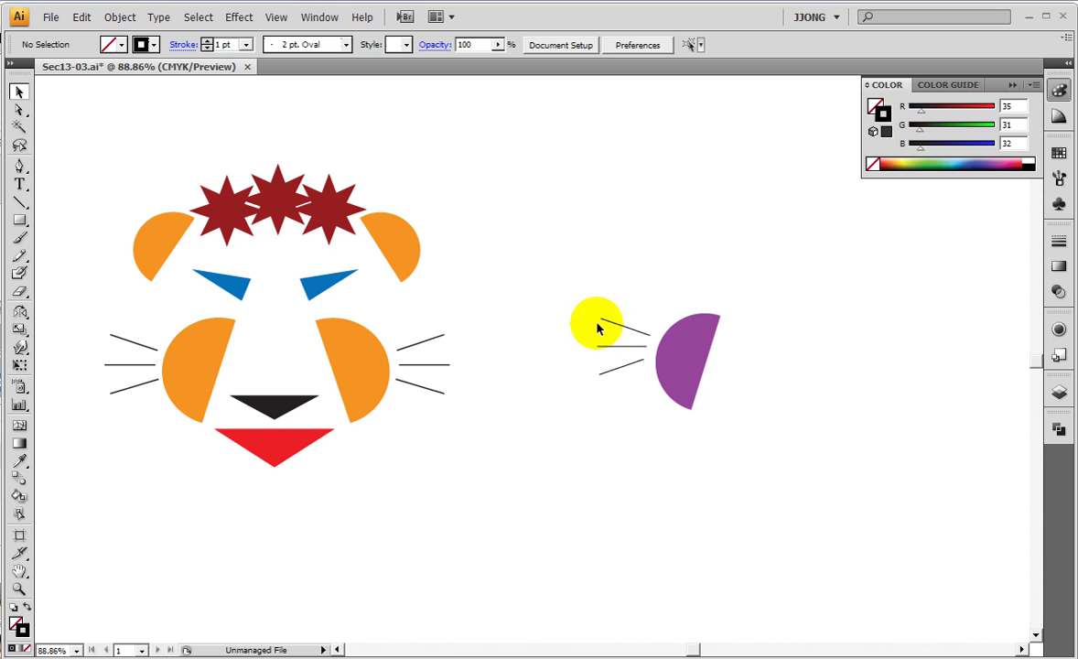
drag(897, 386, 784, 421)
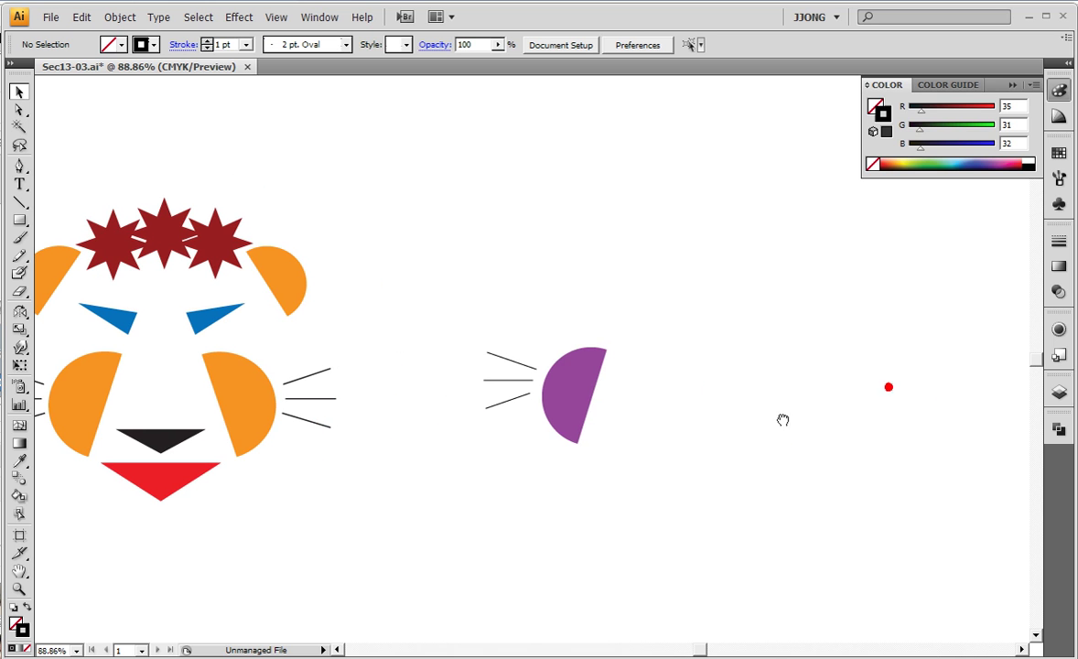
drag(882, 411, 935, 409)
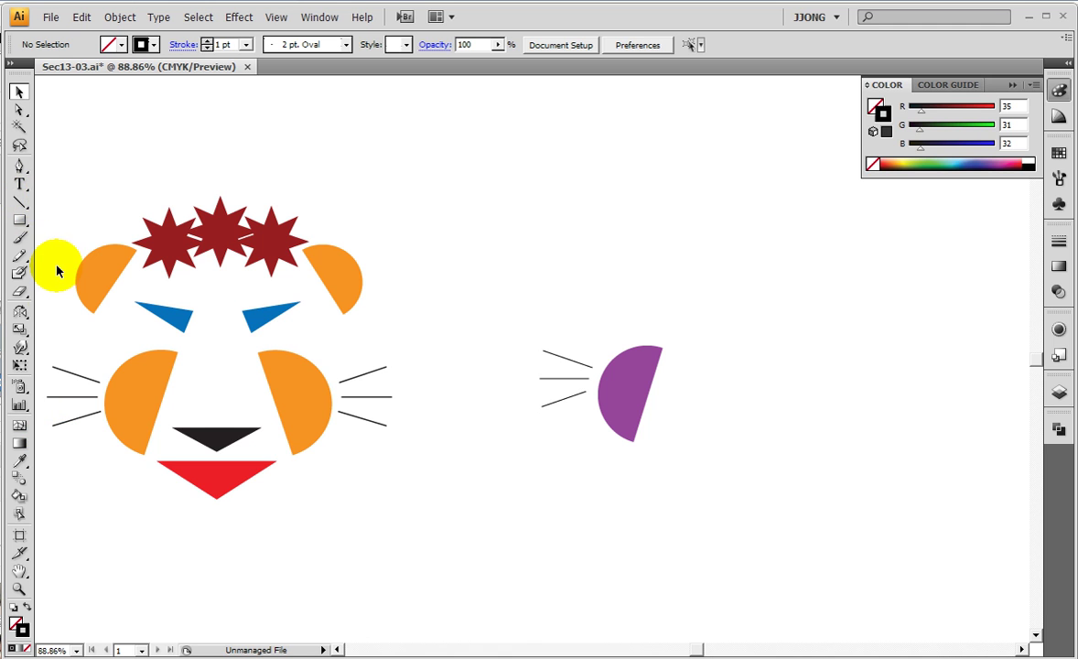
Draw a closed three-point triangle with the Pen tool above the purple half-moon and nudge it into place.
click(19, 166)
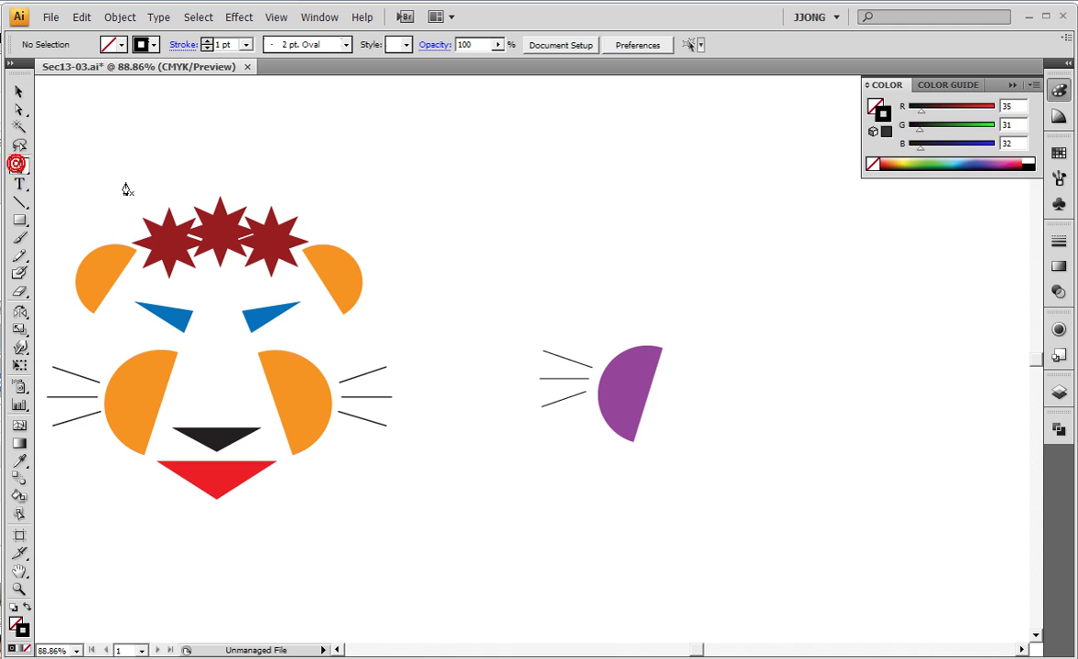
click(672, 305)
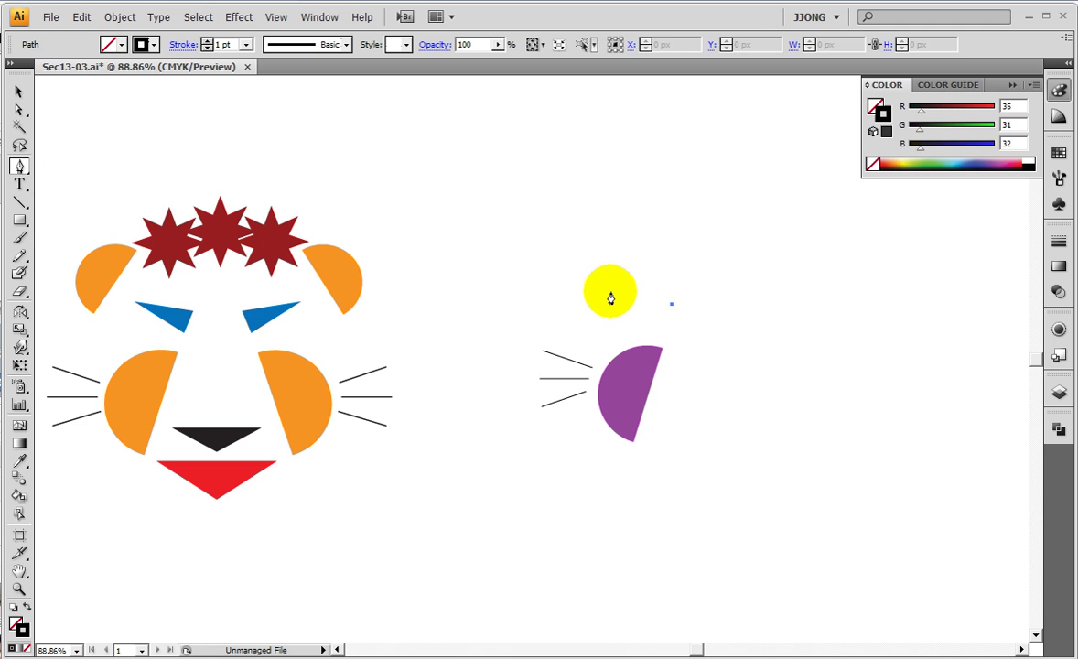
click(604, 291)
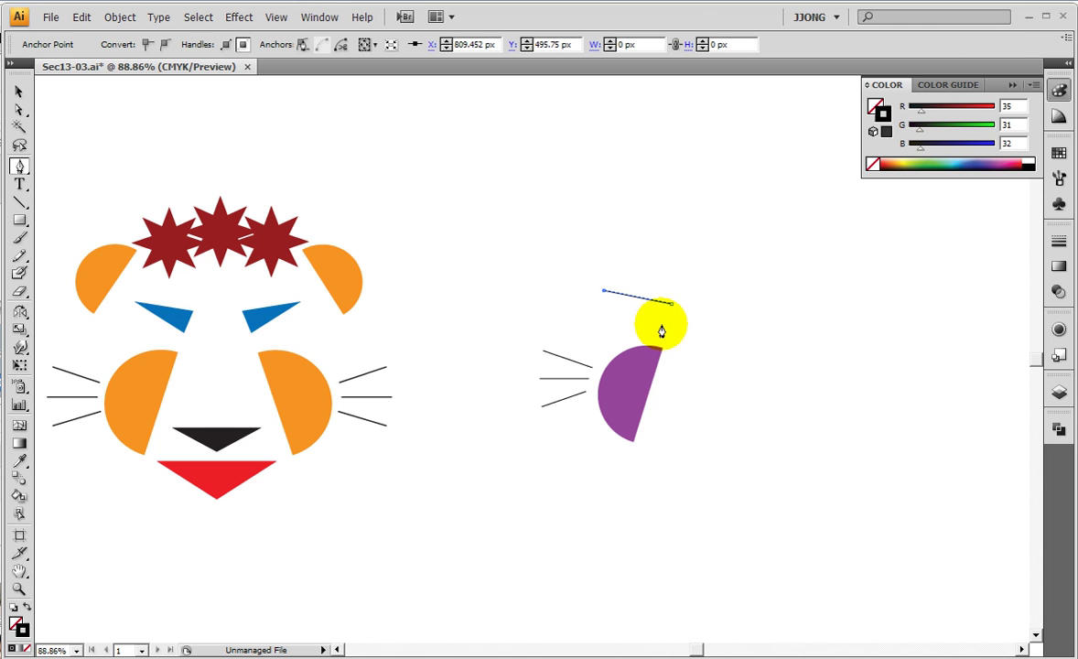
click(662, 324)
click(671, 304)
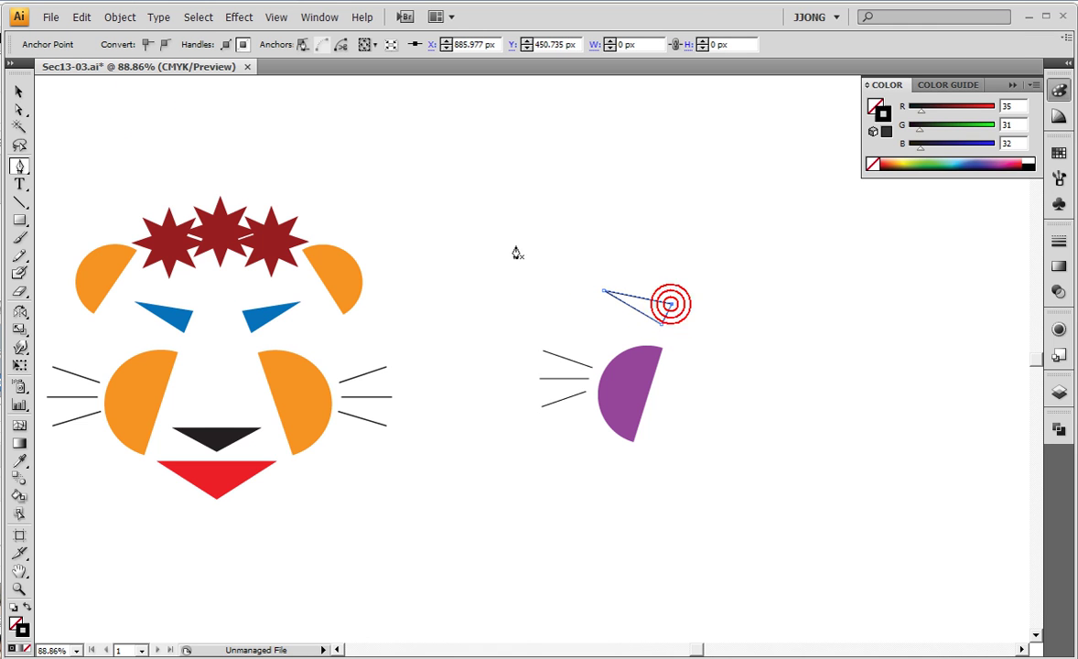
click(18, 91)
click(664, 326)
drag(656, 312, 659, 312)
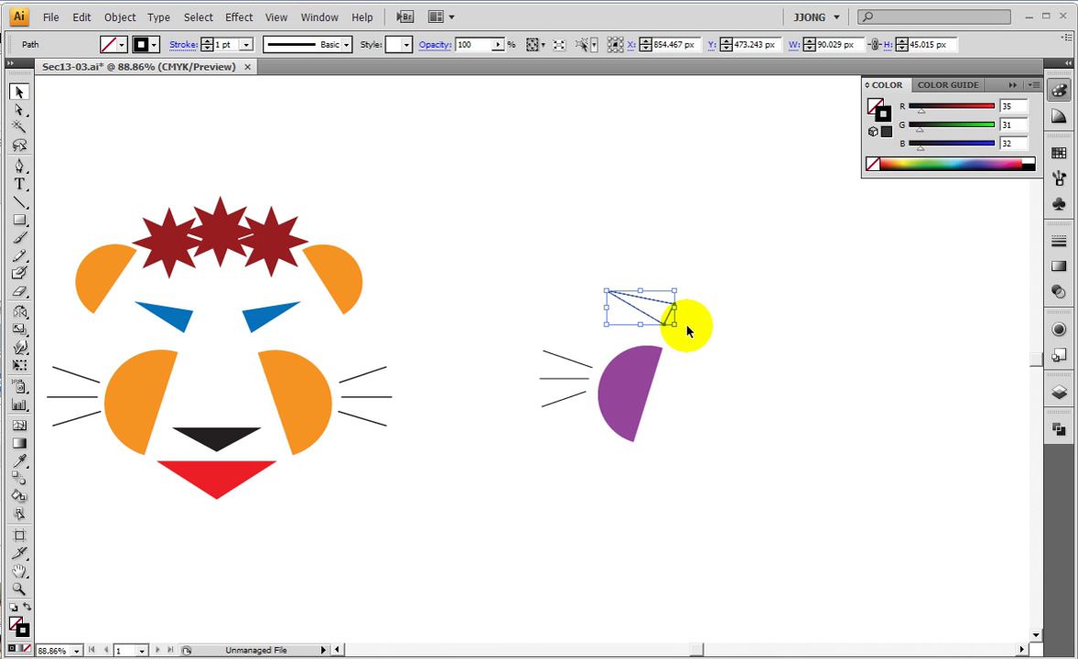
drag(681, 325, 685, 329)
Reposition the triangle's right corner and give it a red fill with no stroke.
click(18, 110)
click(311, 106)
click(678, 334)
drag(674, 314, 679, 307)
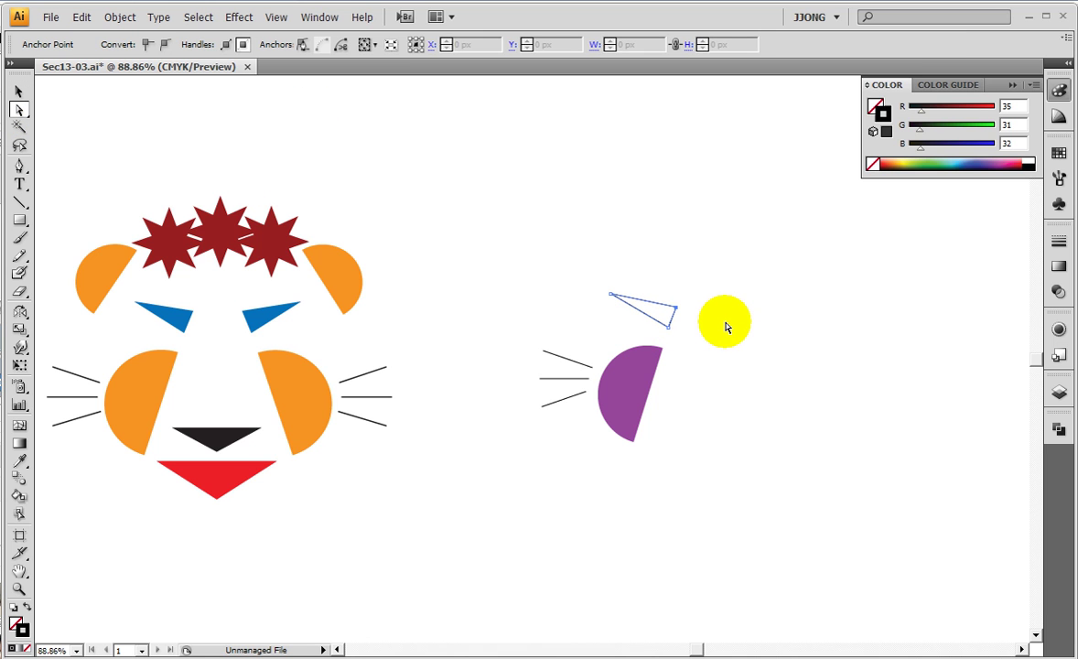
click(724, 320)
drag(645, 272, 685, 316)
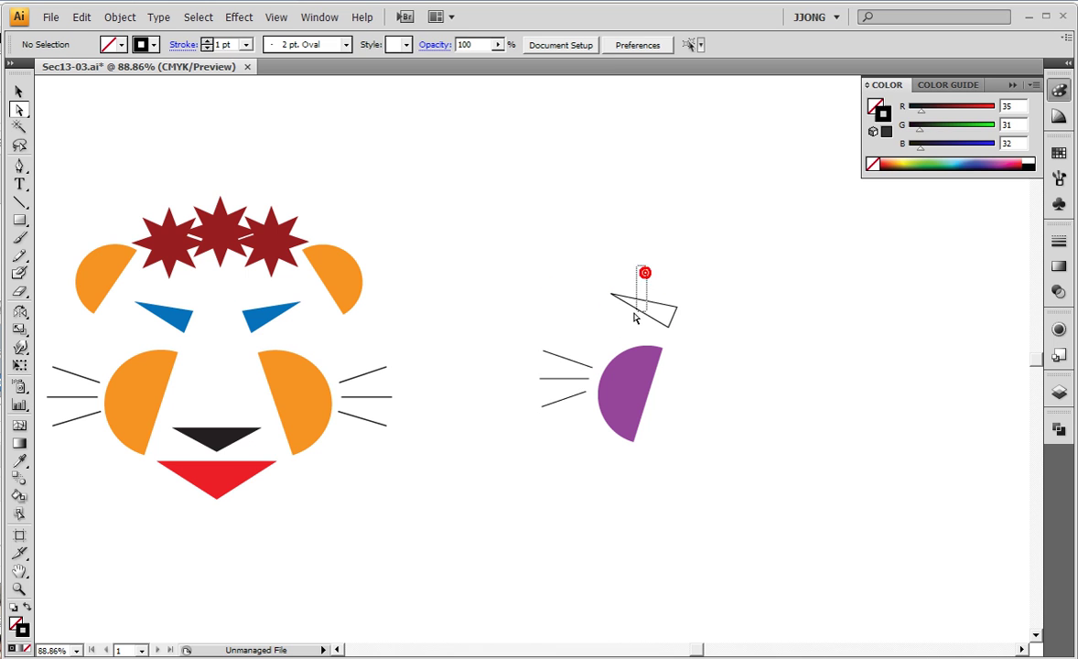
click(26, 607)
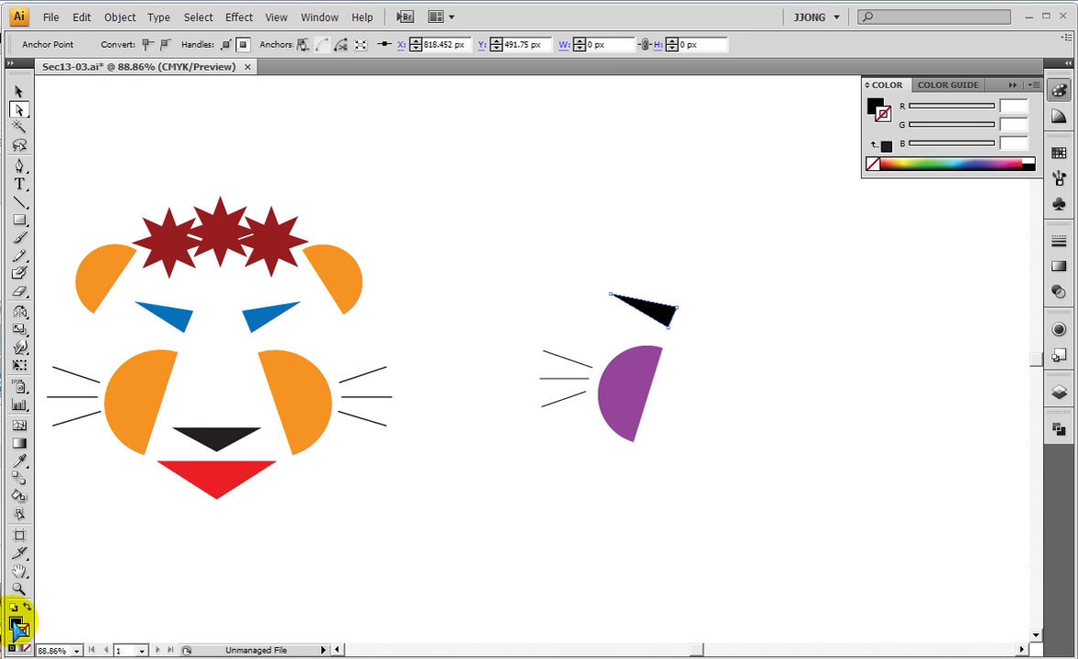
click(13, 623)
drag(920, 111, 998, 111)
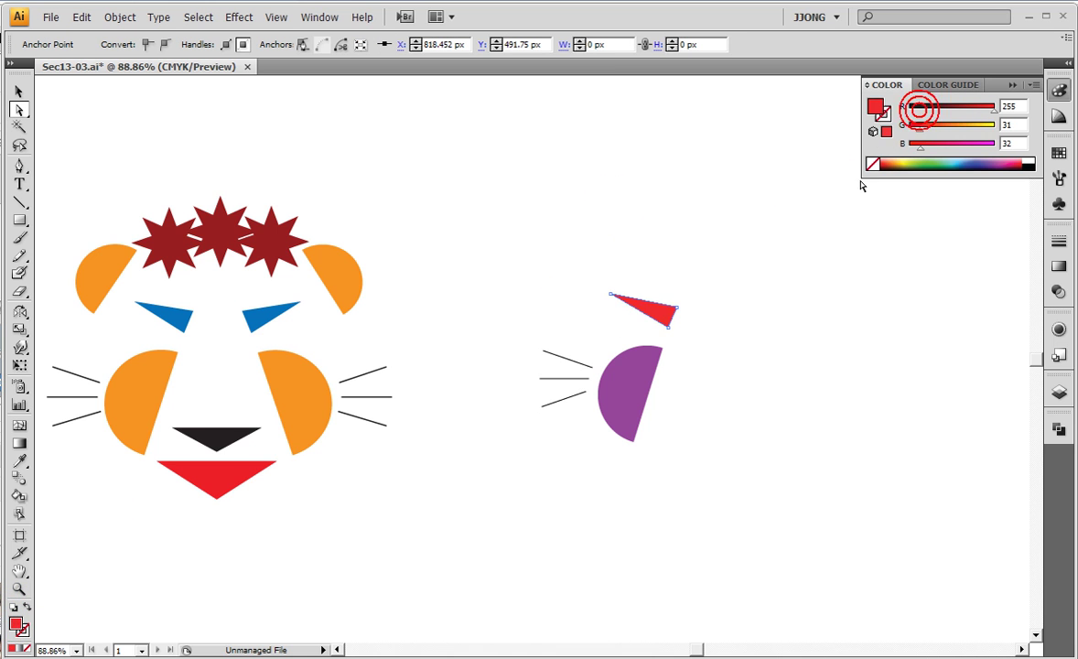
click(613, 184)
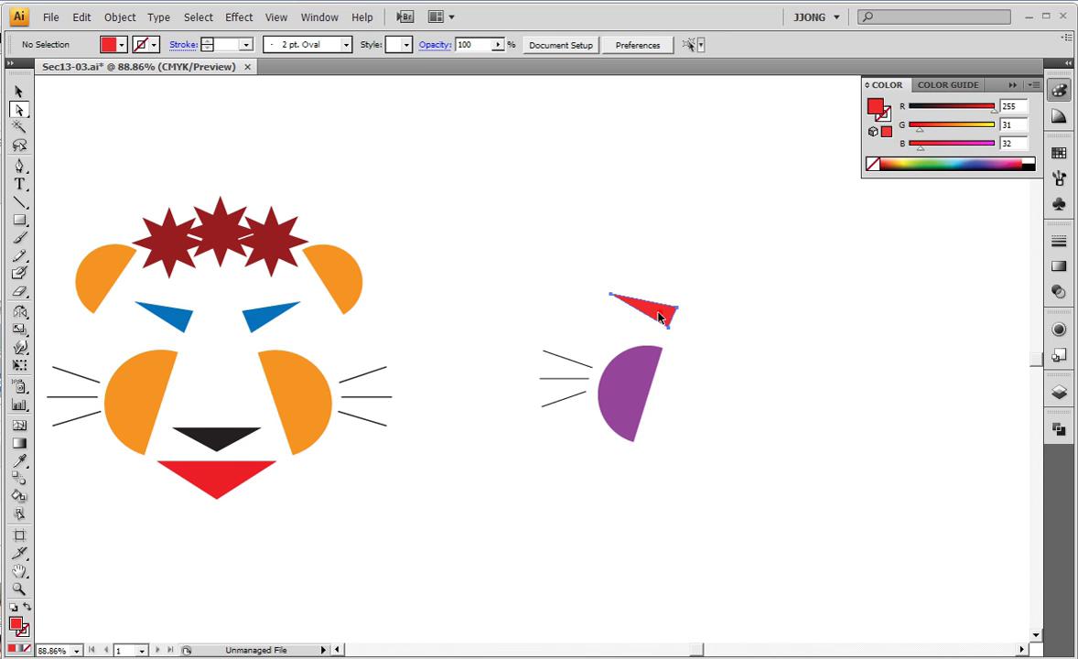
Pull the red wedge's right corner slightly down to thicken it.
drag(660, 320, 666, 330)
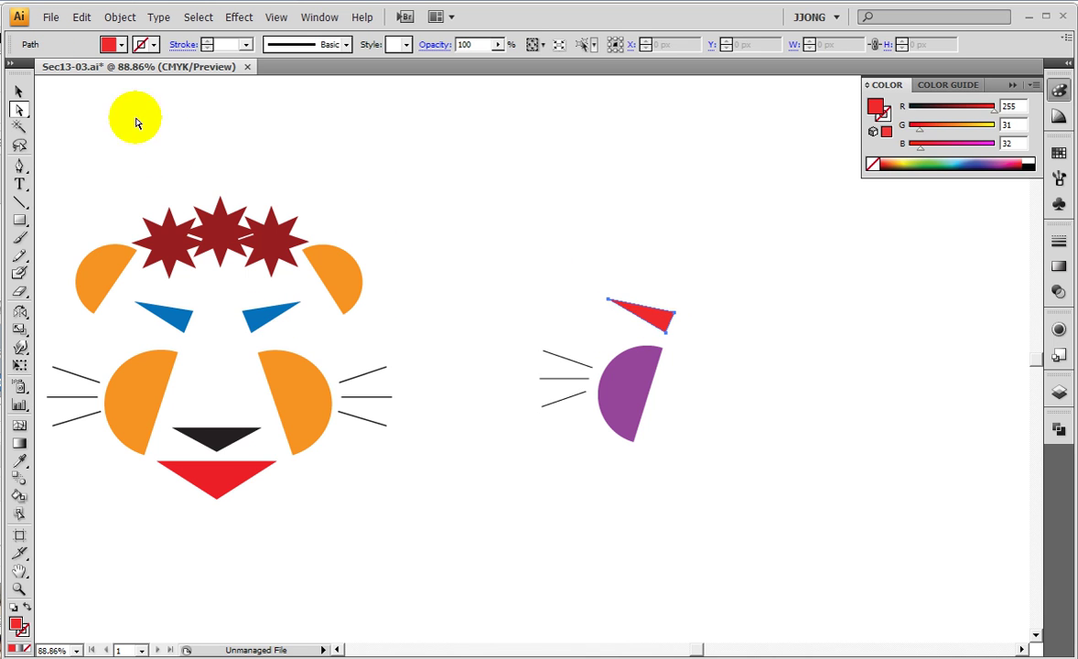
click(670, 318)
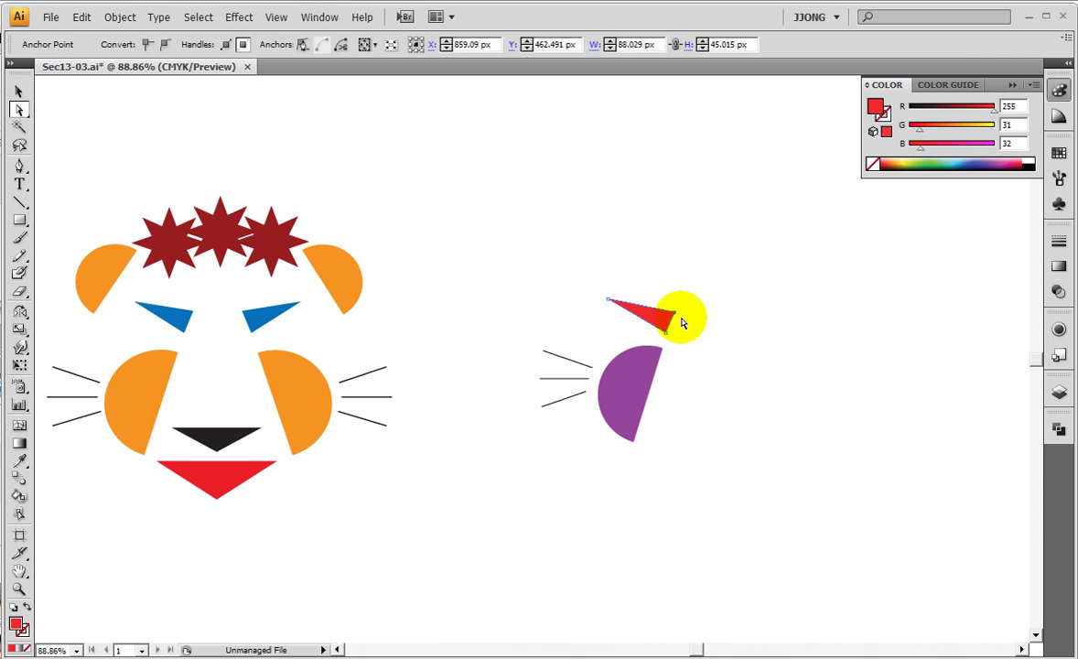
click(792, 274)
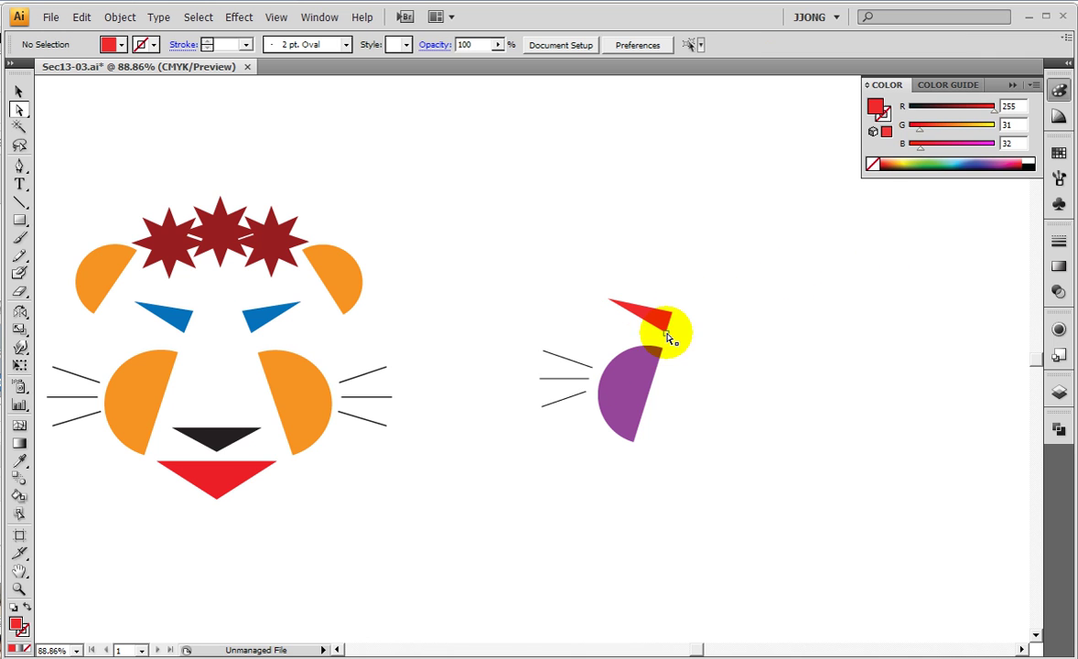
drag(671, 312, 675, 315)
click(718, 329)
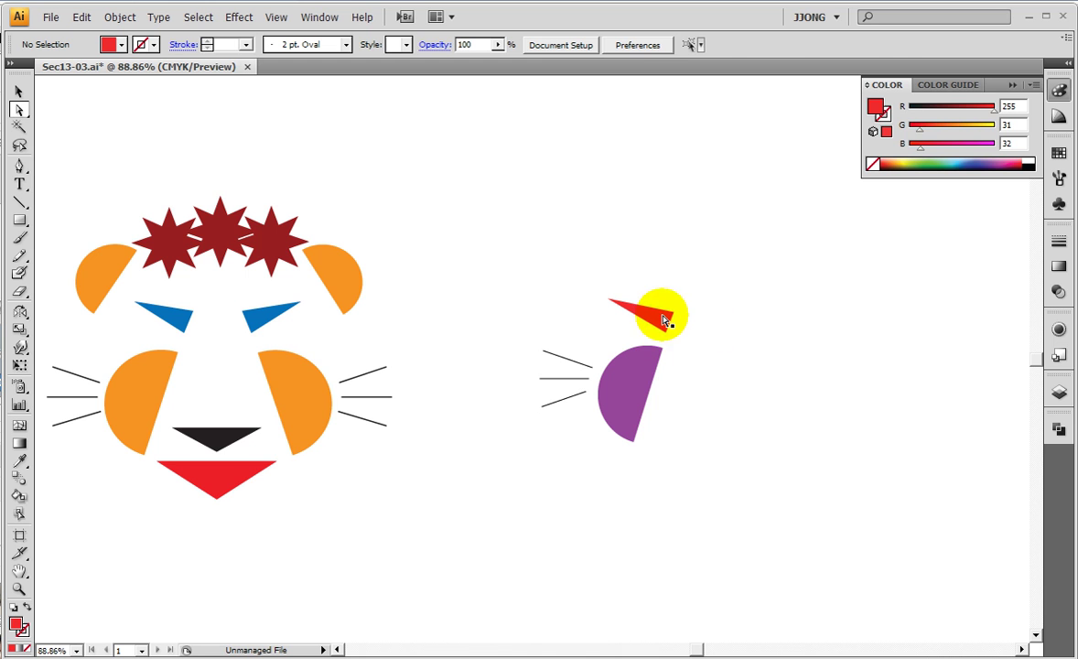
click(550, 263)
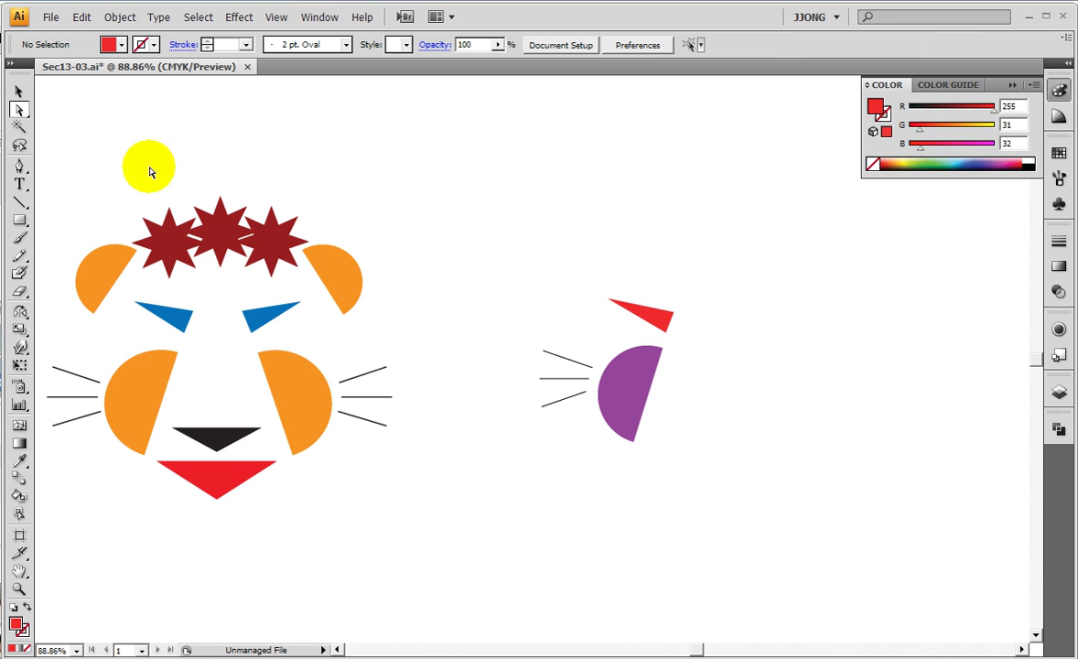
Alt-drag a copy of the purple half-circle upward, rotate it and shrink it to ear size.
click(19, 91)
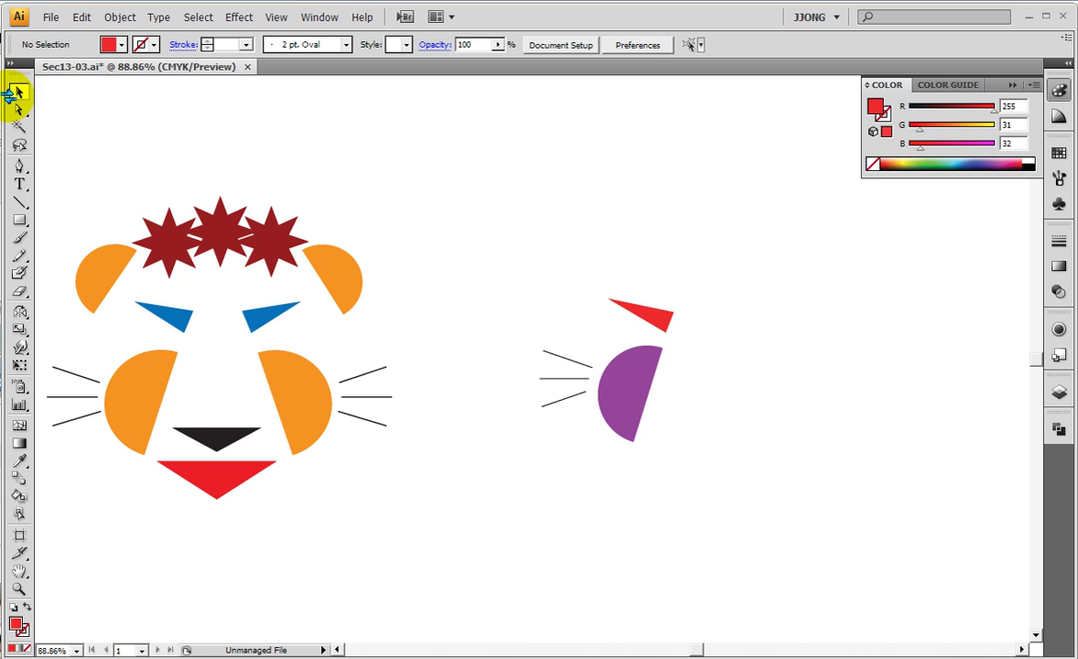
click(637, 393)
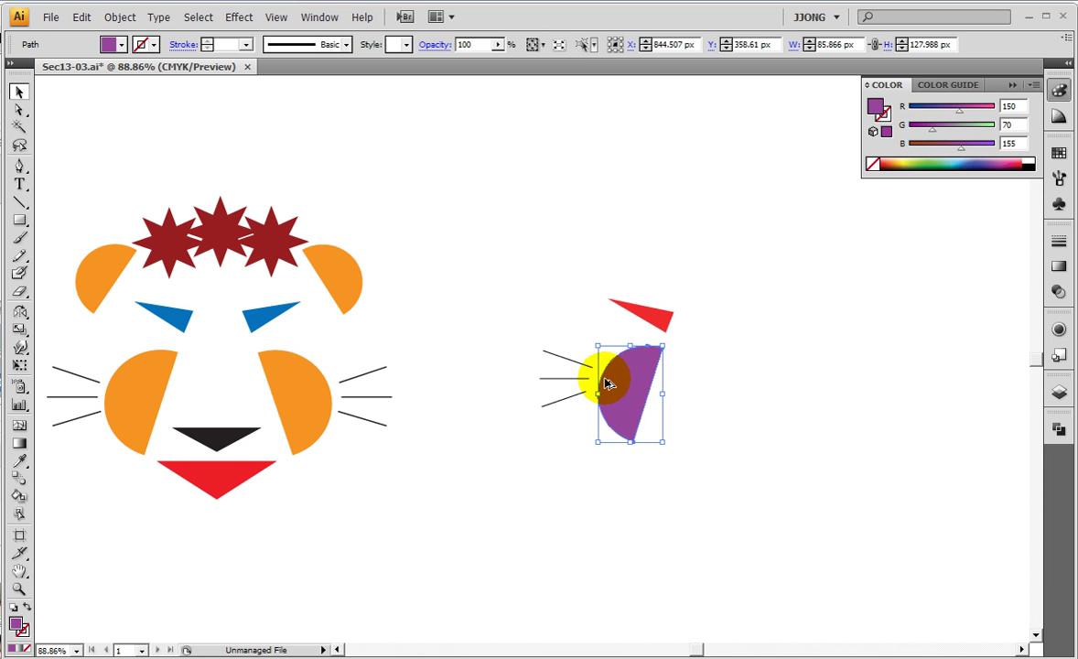
click(816, 406)
mouse_move(626, 401)
mouse_down()
mouse_move(561, 261)
mouse_move(561, 285)
mouse_up()
drag(594, 223, 571, 335)
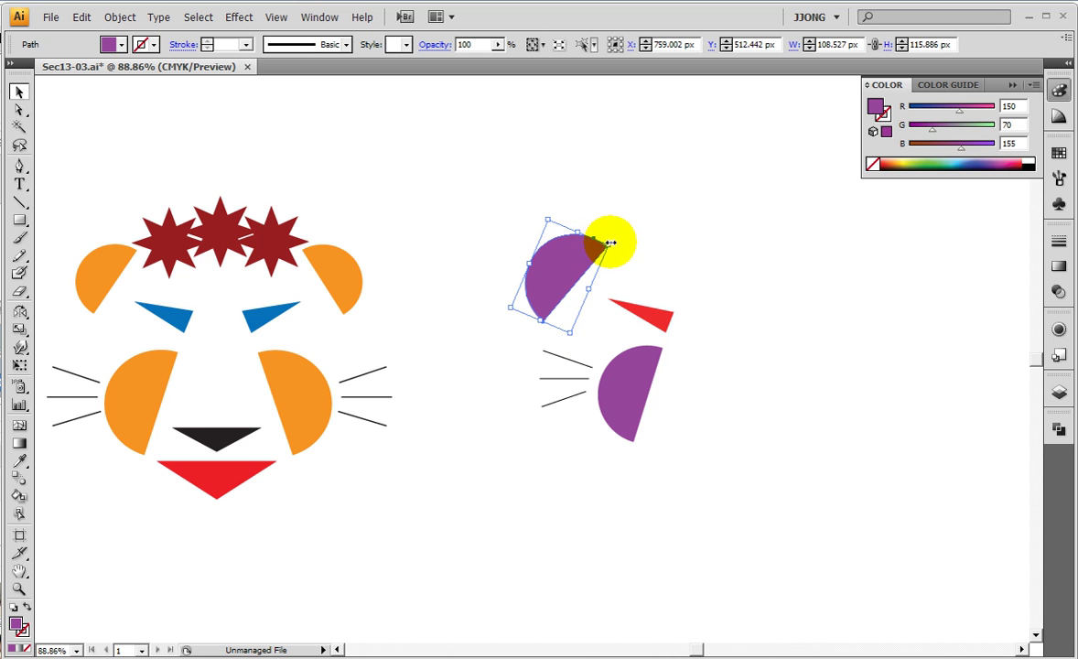
click(634, 226)
mouse_move(610, 242)
mouse_down()
mouse_move(549, 282)
mouse_move(565, 283)
mouse_move(536, 249)
mouse_up()
Slightly enlarge the small purple half-circle and refine its rotation.
click(537, 289)
click(626, 251)
click(550, 282)
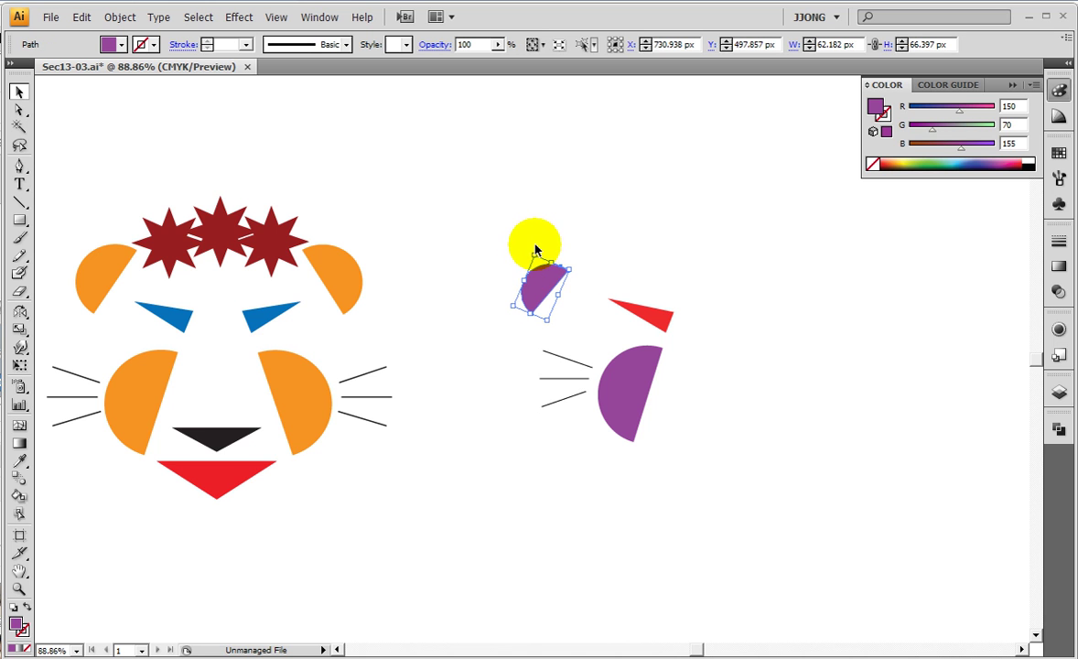
click(563, 234)
click(548, 279)
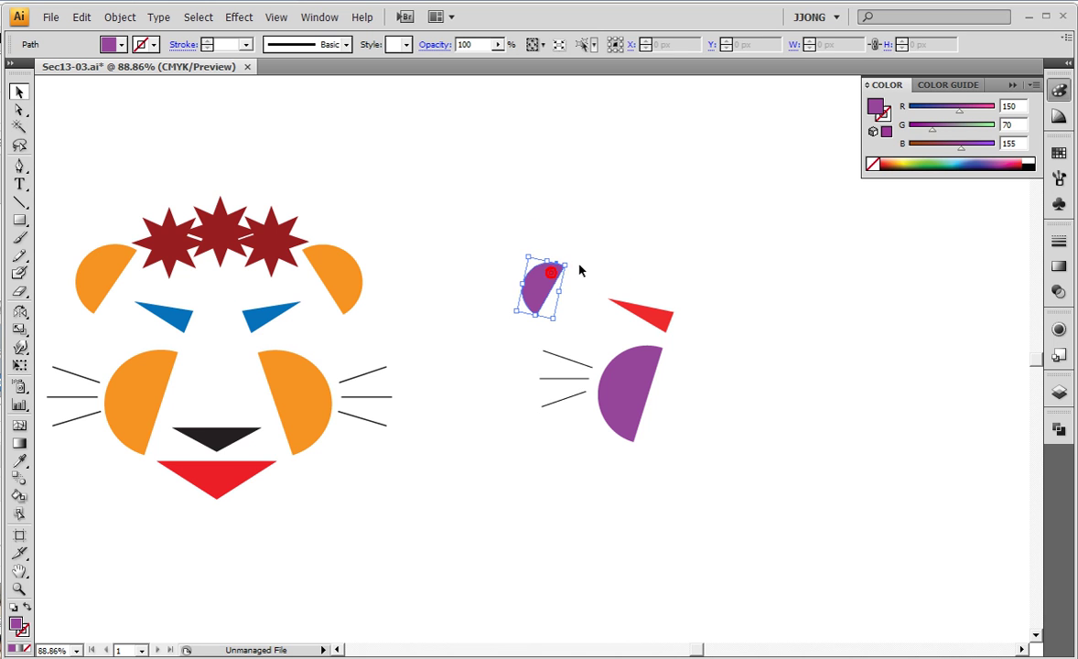
drag(578, 271, 572, 267)
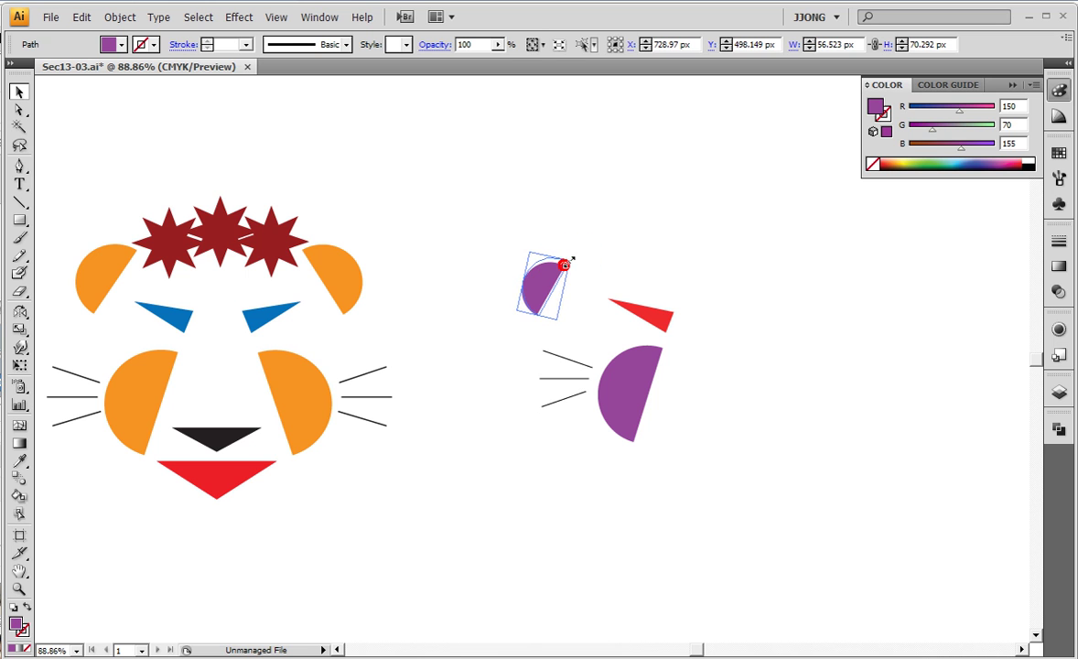
click(563, 282)
mouse_move(574, 263)
mouse_down()
mouse_move(595, 270)
mouse_move(589, 256)
mouse_up()
click(570, 261)
Rotate the purple ear a little further and nudge it slightly left.
click(419, 492)
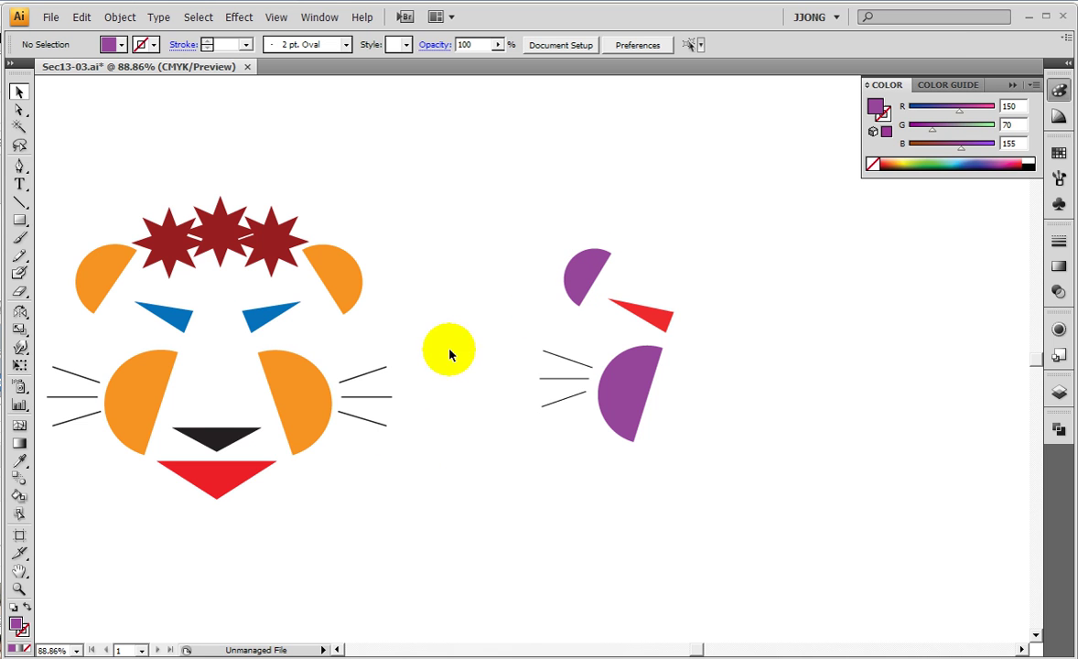
click(590, 254)
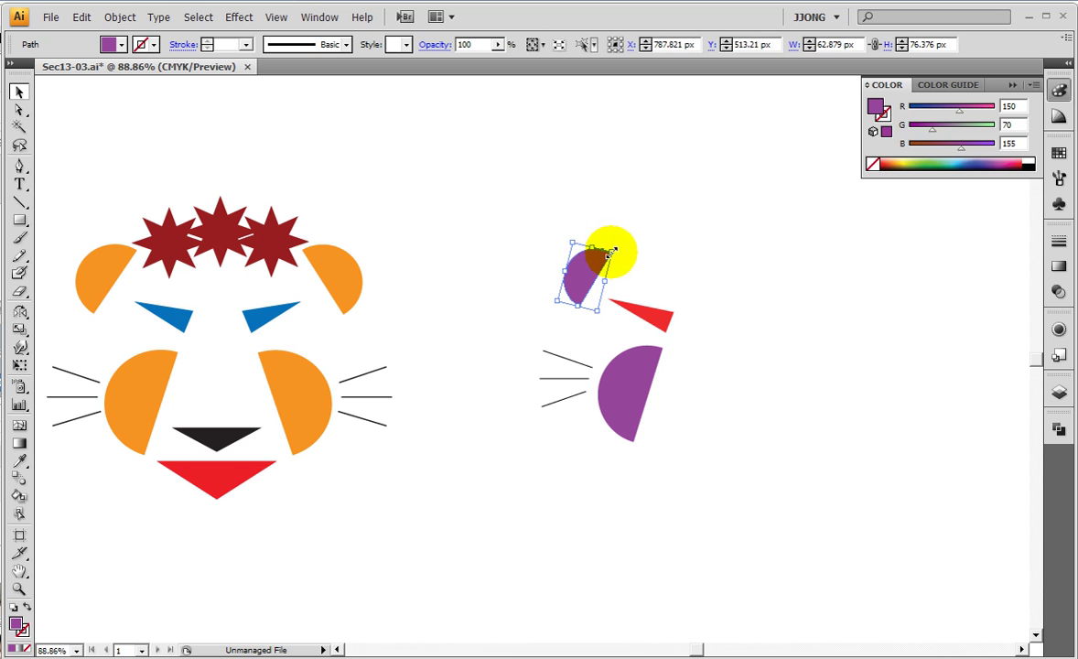
click(656, 246)
click(592, 272)
drag(616, 240, 663, 240)
click(662, 240)
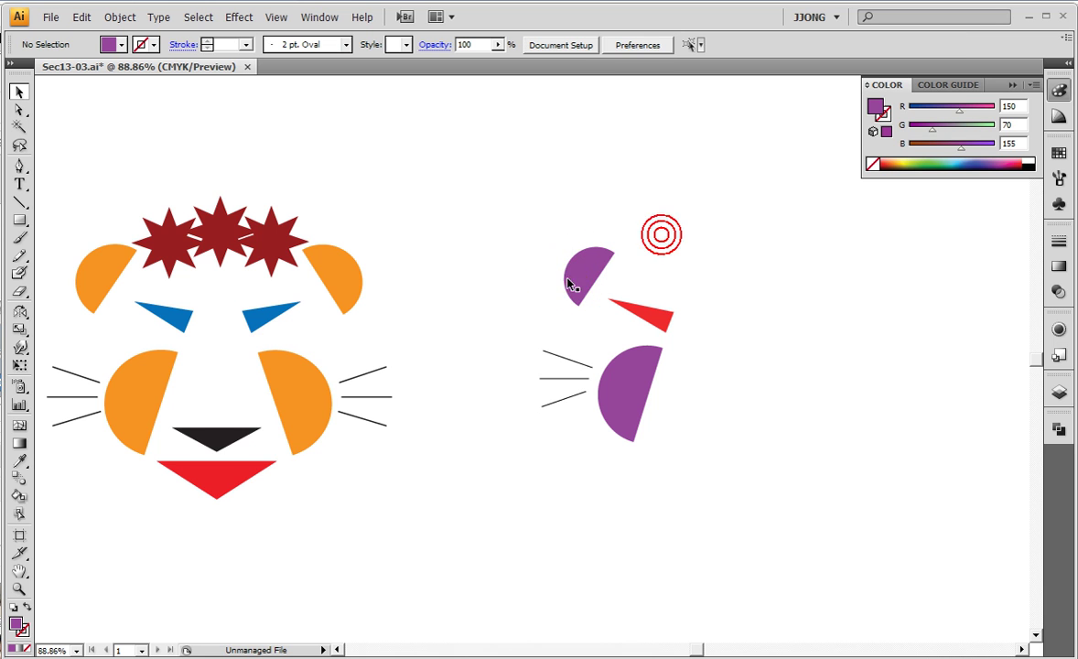
click(579, 275)
drag(579, 277, 577, 277)
click(737, 280)
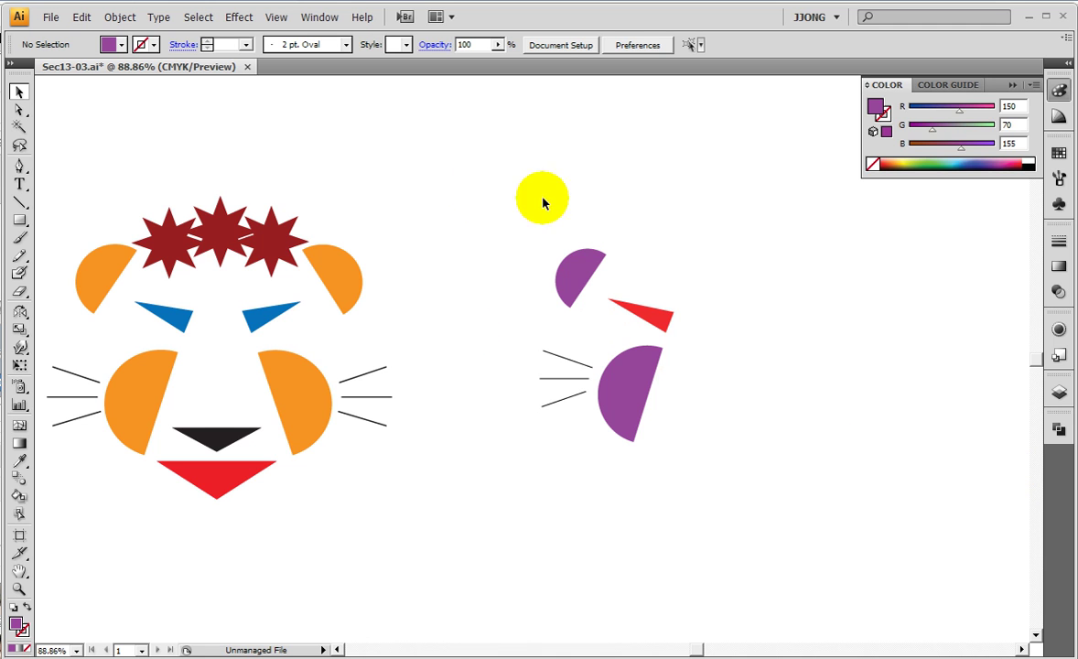
Select all the half-face pieces and pick the Reflect tool, trying a vertical axis just right of them.
drag(509, 204, 688, 525)
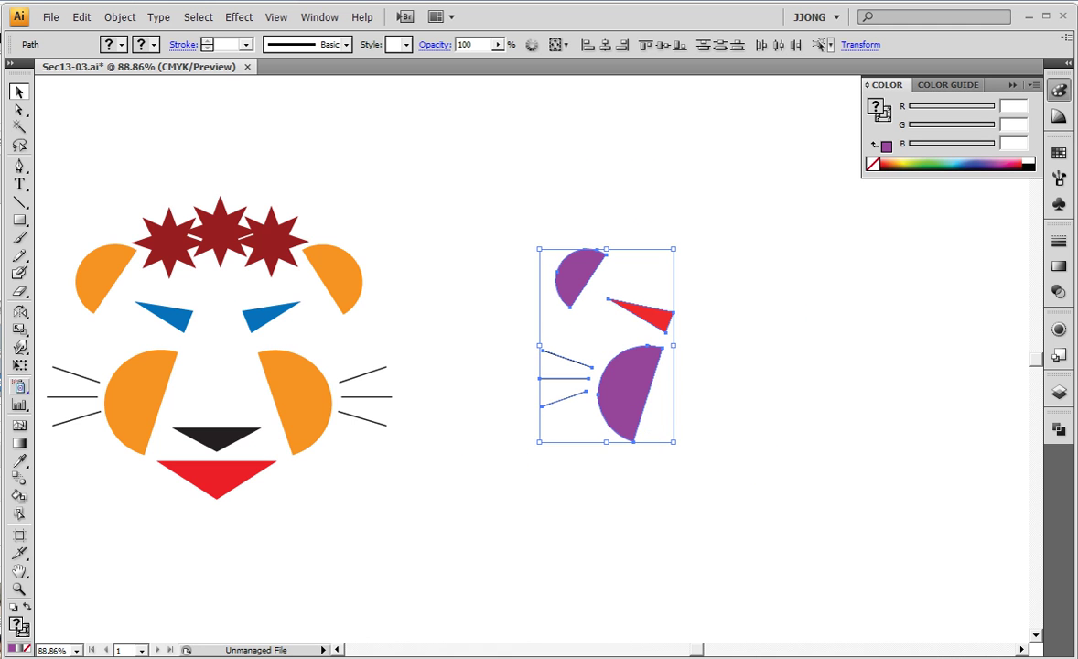
click(21, 313)
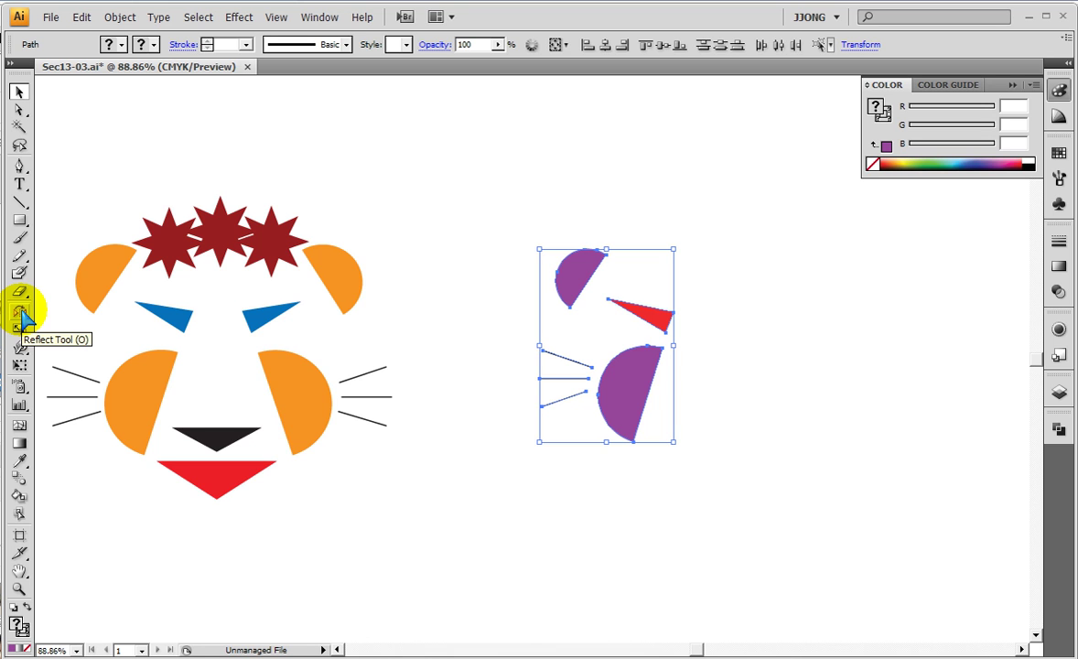
drag(22, 316, 80, 322)
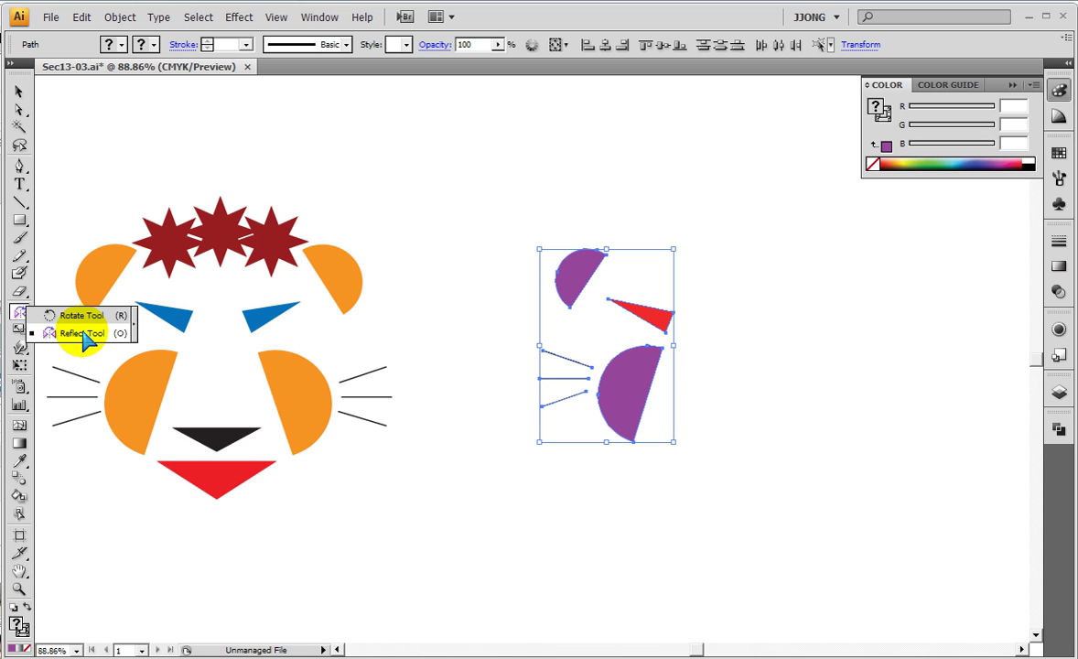
click(84, 335)
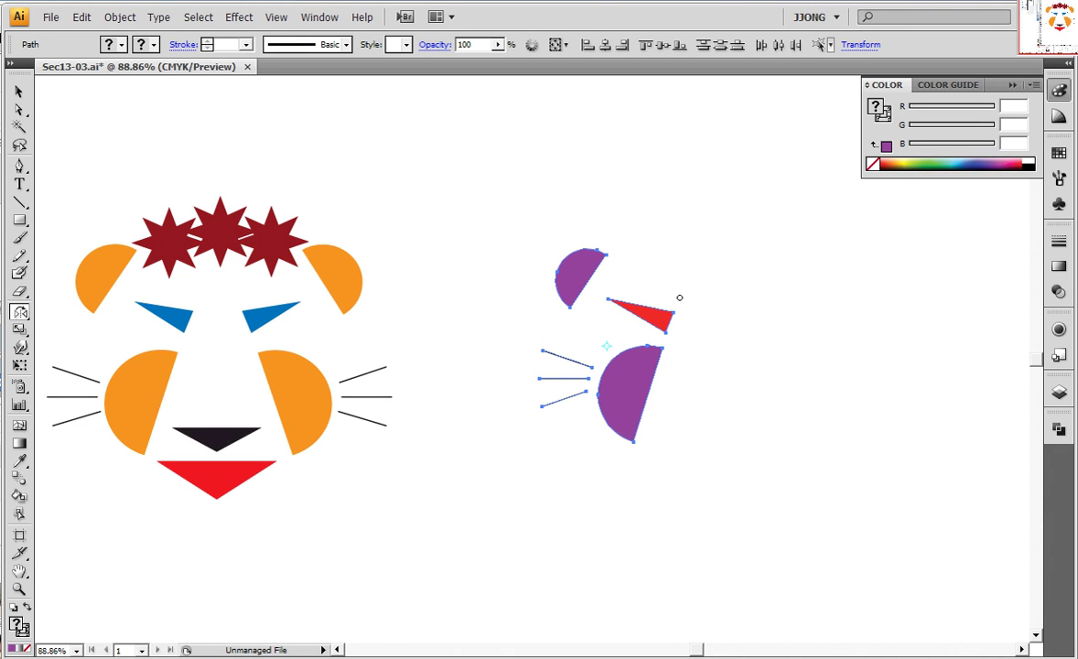
drag(214, 273, 220, 502)
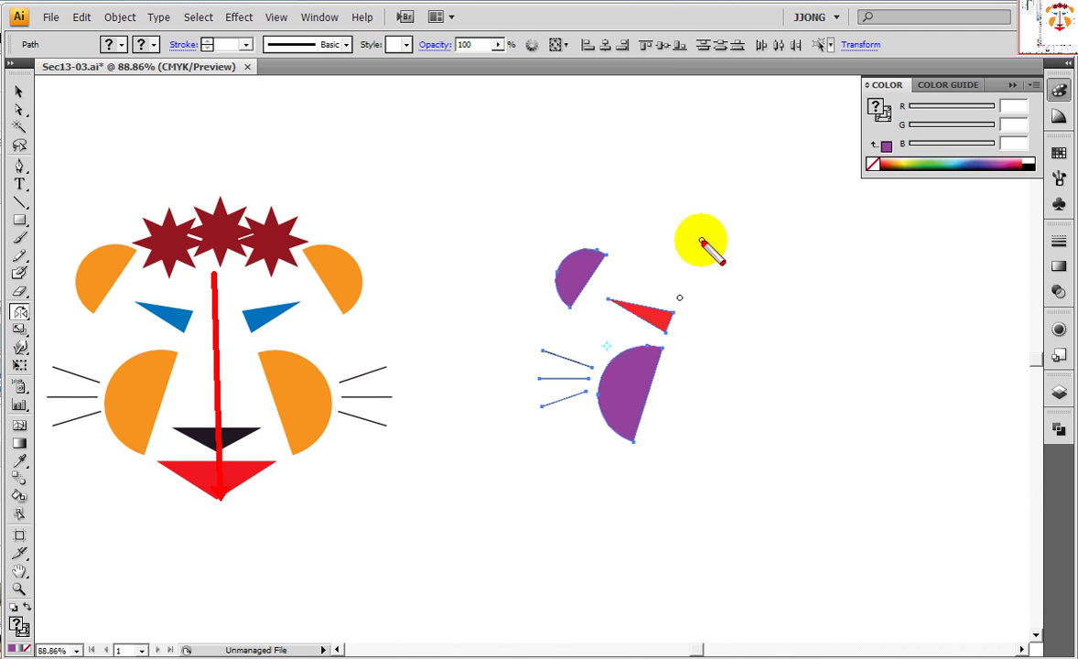
drag(698, 240, 698, 517)
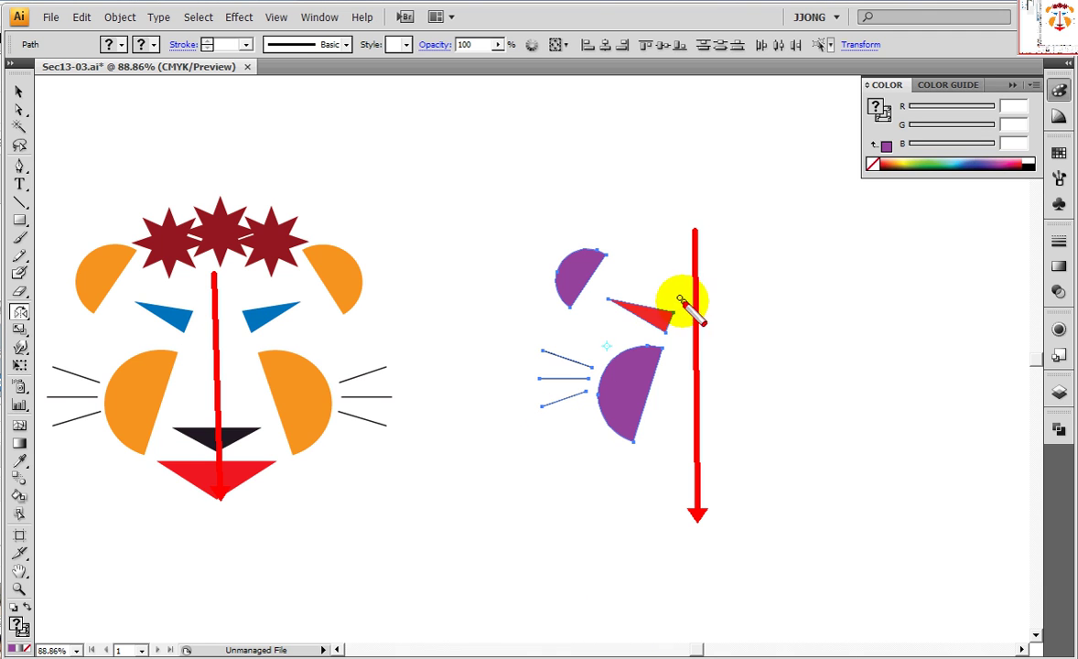
key(Escape)
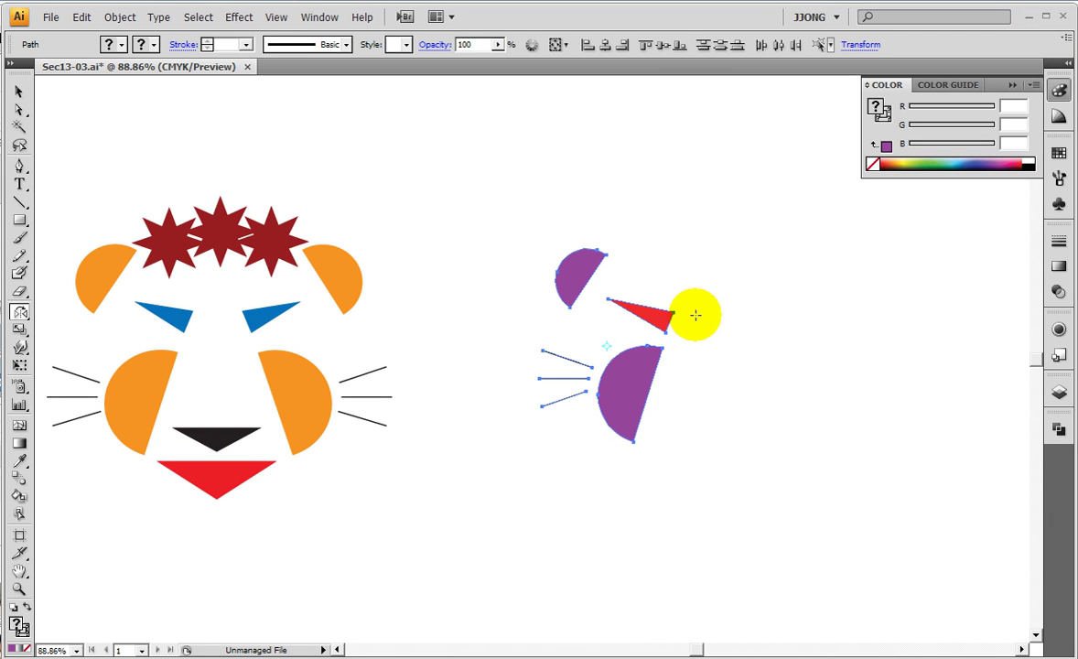
Set a vertical reflect axis and preview the mirrored left face parts.
alt+click(698, 314)
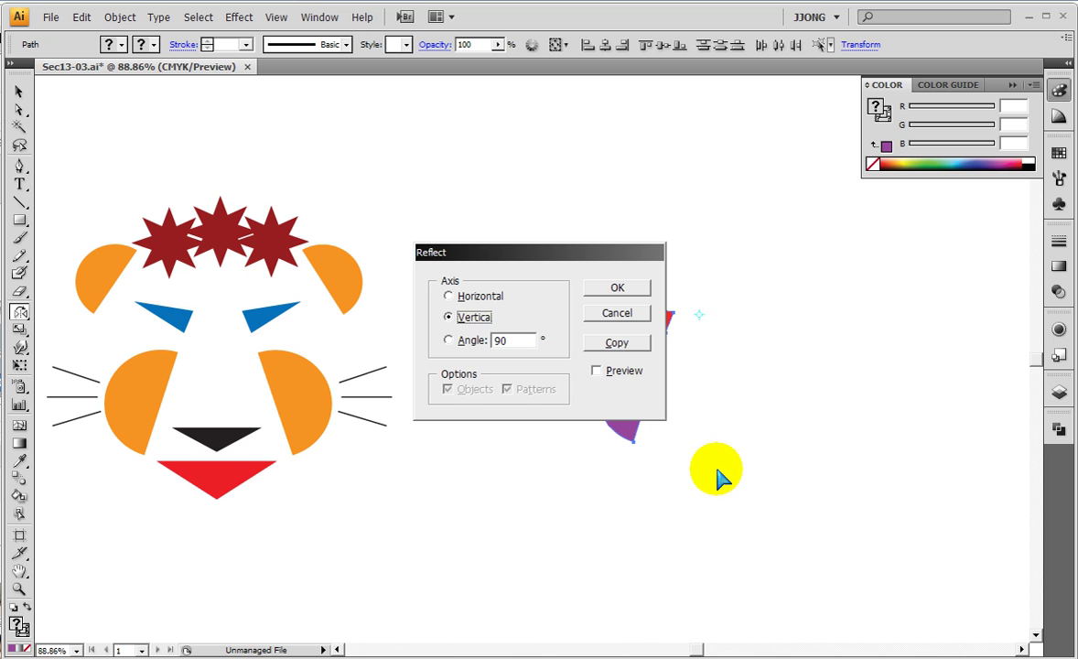
drag(559, 258, 972, 258)
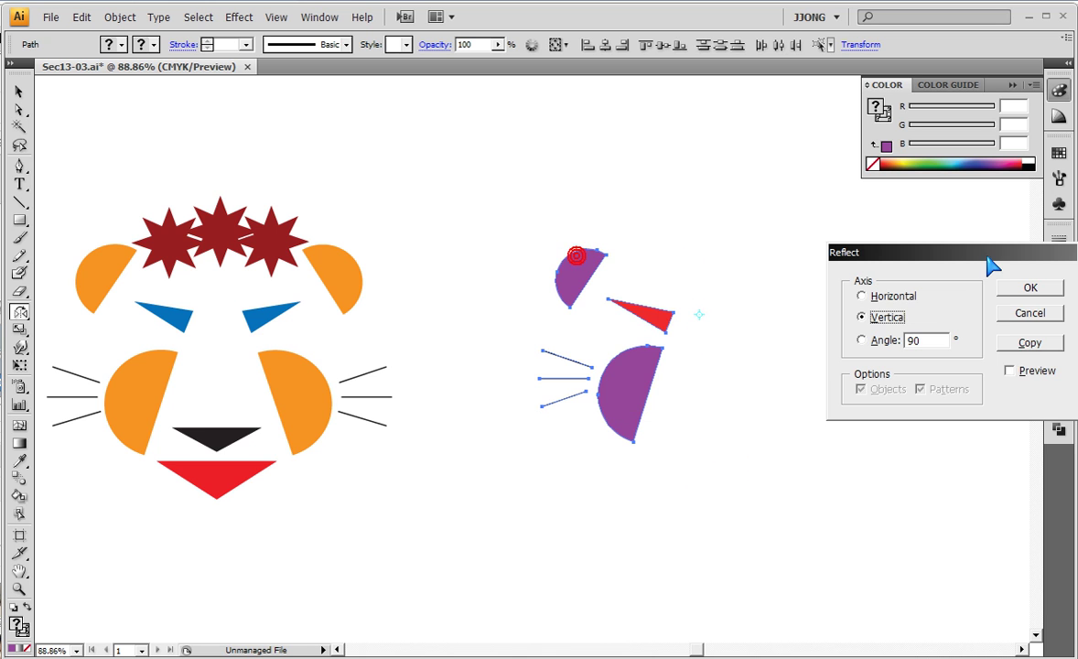
click(1013, 371)
click(1013, 372)
click(1011, 372)
drag(952, 253, 878, 221)
click(935, 340)
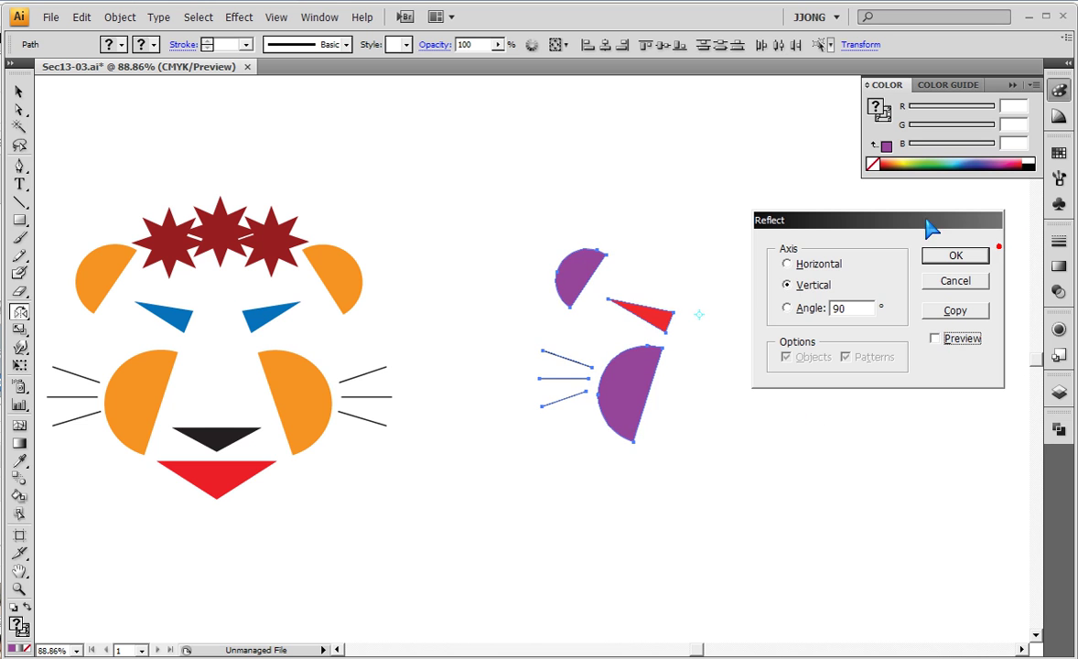
click(935, 339)
click(935, 339)
click(935, 339)
click(935, 339)
click(935, 338)
click(934, 338)
click(934, 339)
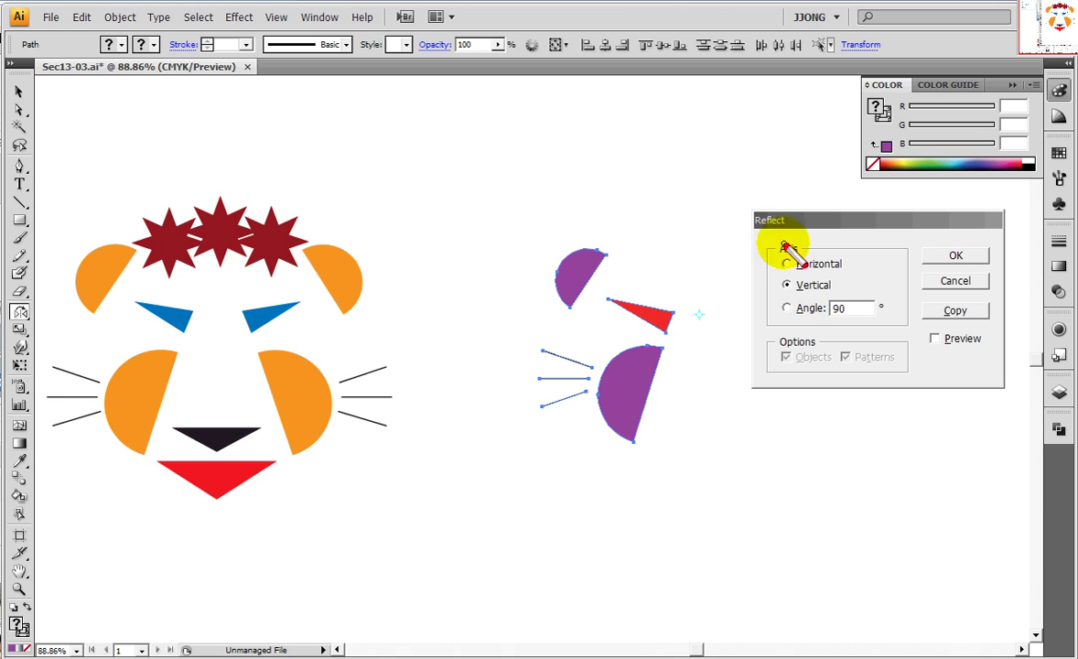
Create a mirrored copy of the ear, eye, cheek and whiskers for the right half.
mouse_move(776, 331)
mouse_down()
mouse_move(834, 295)
mouse_move(834, 335)
mouse_up()
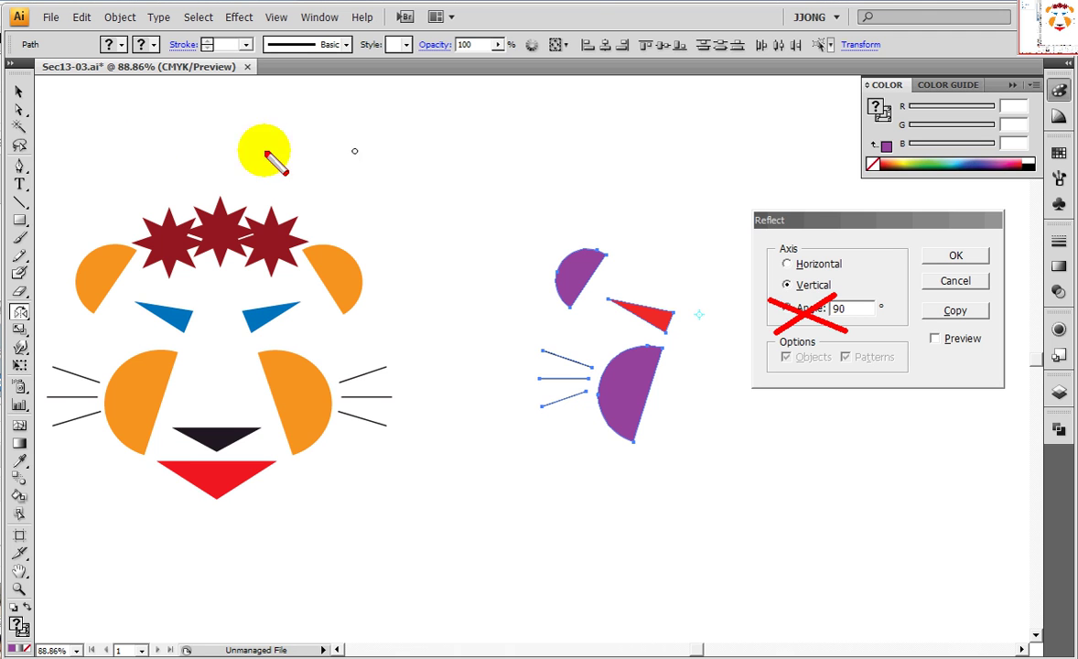
drag(793, 240, 810, 304)
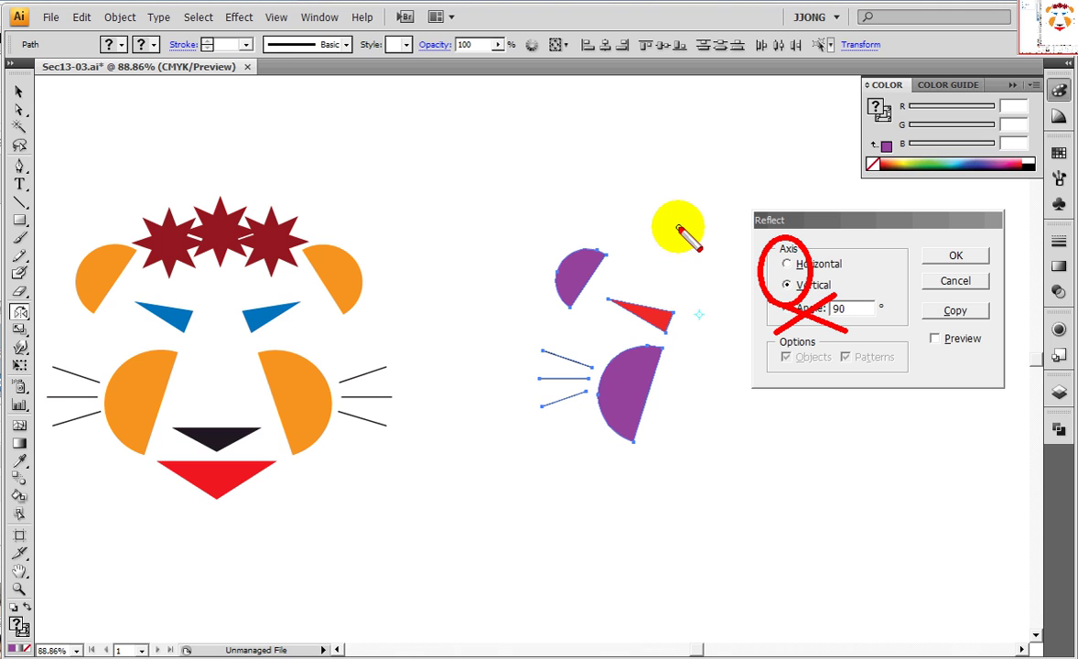
drag(682, 226, 683, 526)
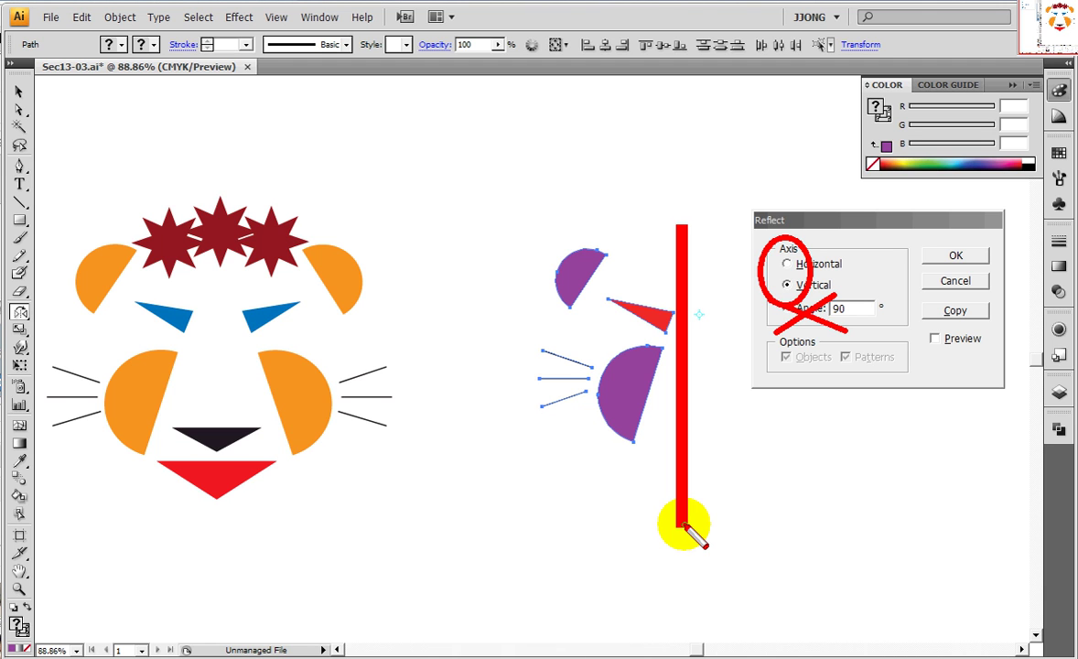
key(Escape)
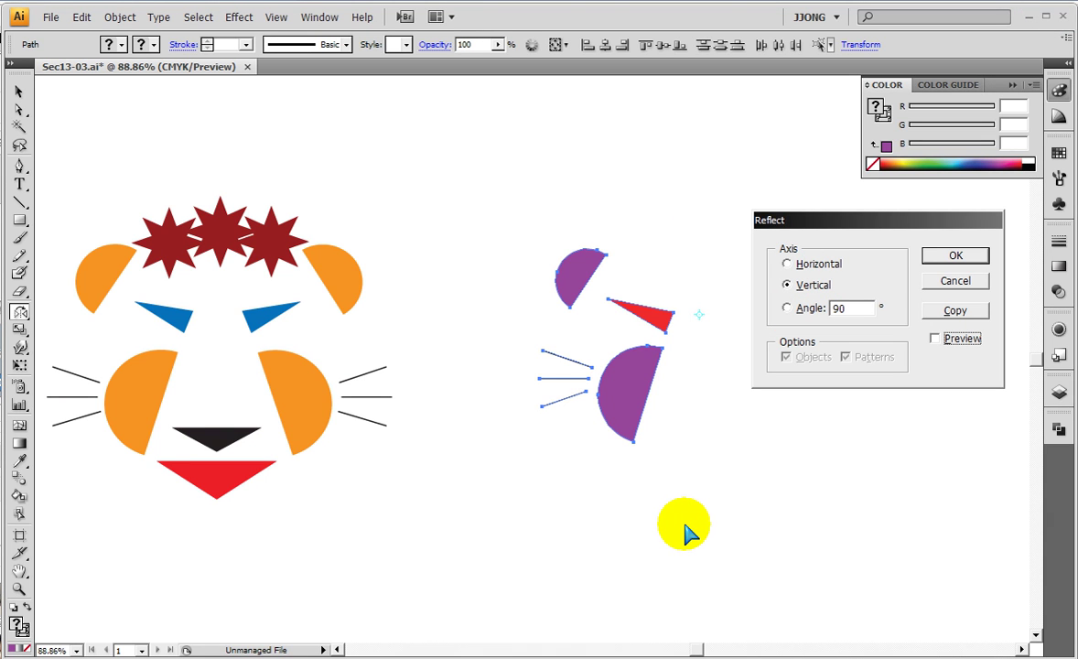
click(945, 311)
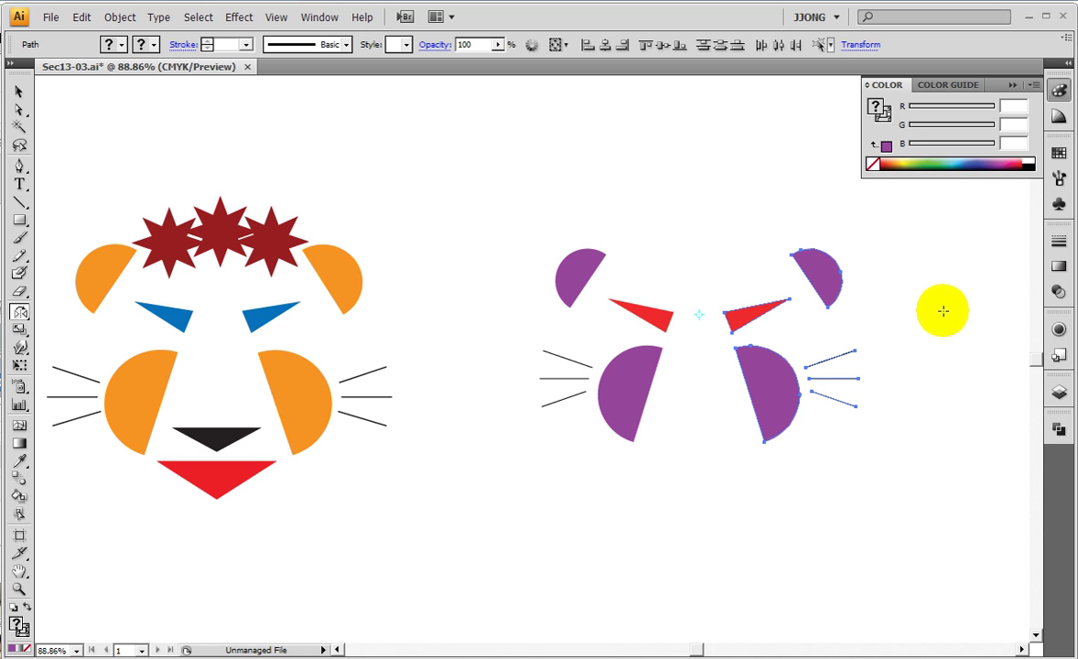
Enlarge both purple cheeks together.
click(18, 92)
click(571, 91)
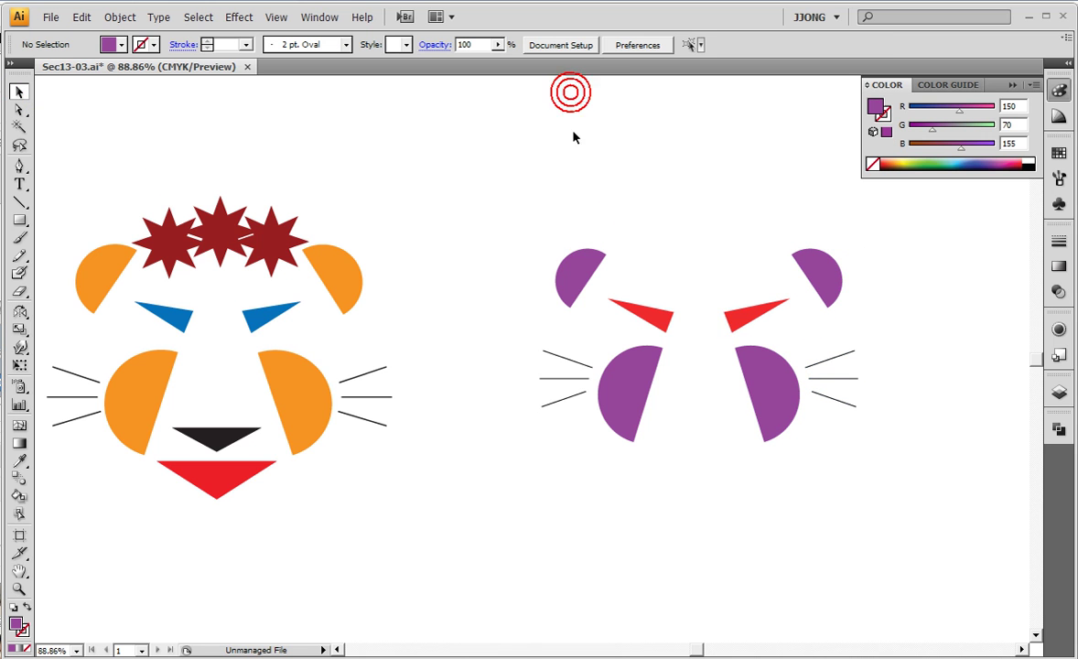
click(634, 412)
shift+click(759, 411)
mouse_move(800, 446)
mouse_down()
mouse_move(819, 488)
mouse_move(807, 427)
mouse_move(805, 443)
mouse_up()
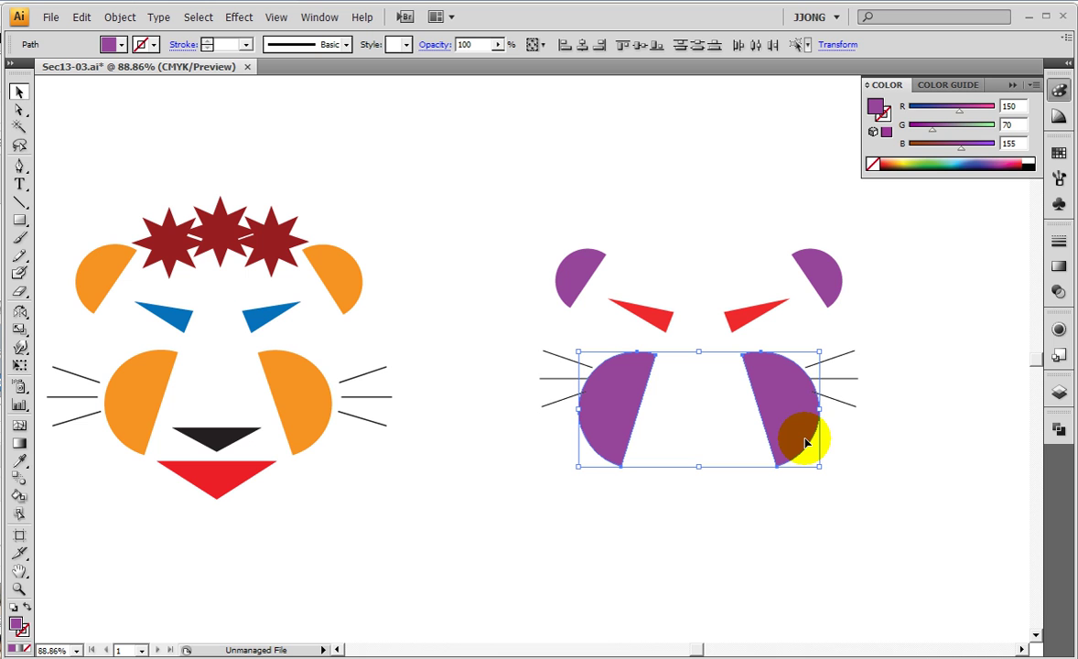
click(877, 352)
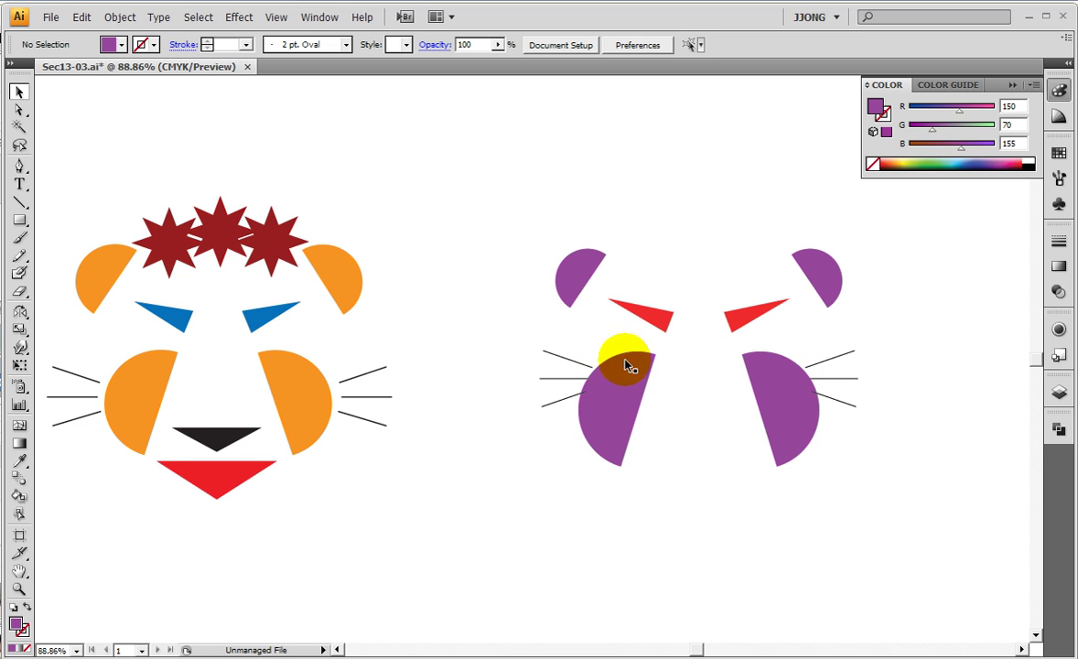
Shift the left and right whisker groups outward beside the bigger cheeks.
drag(568, 345, 513, 438)
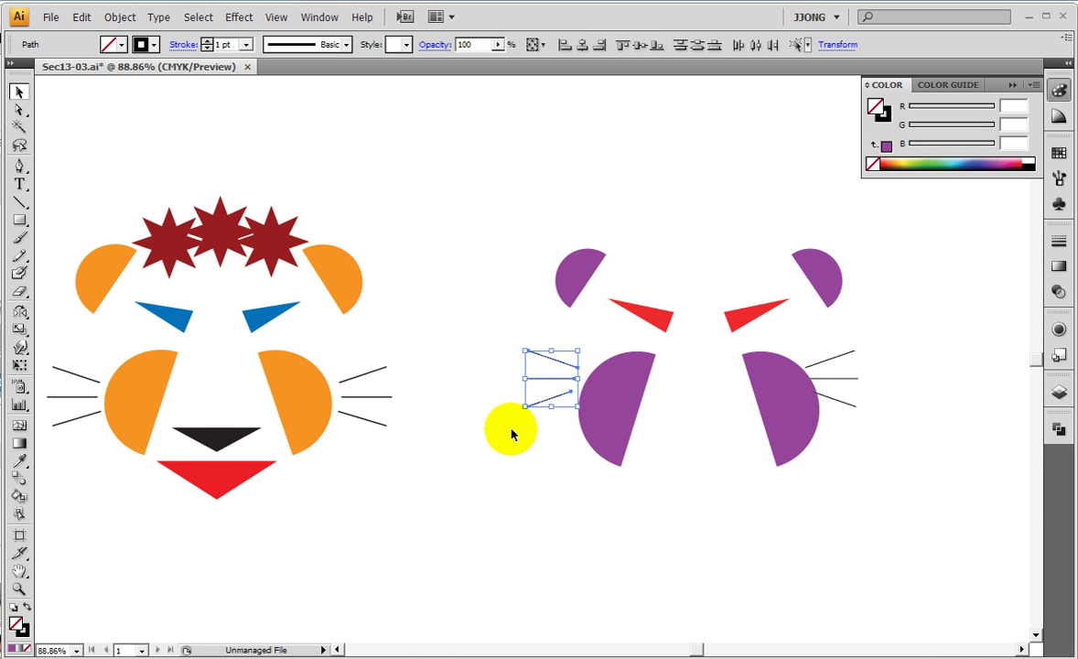
drag(884, 327, 838, 429)
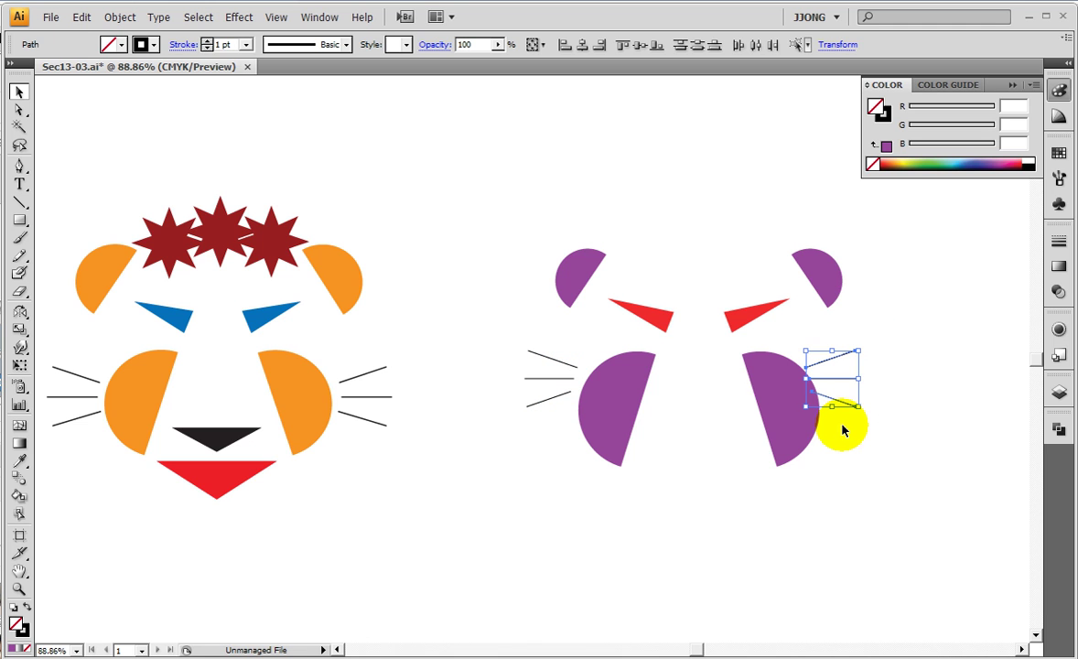
click(893, 560)
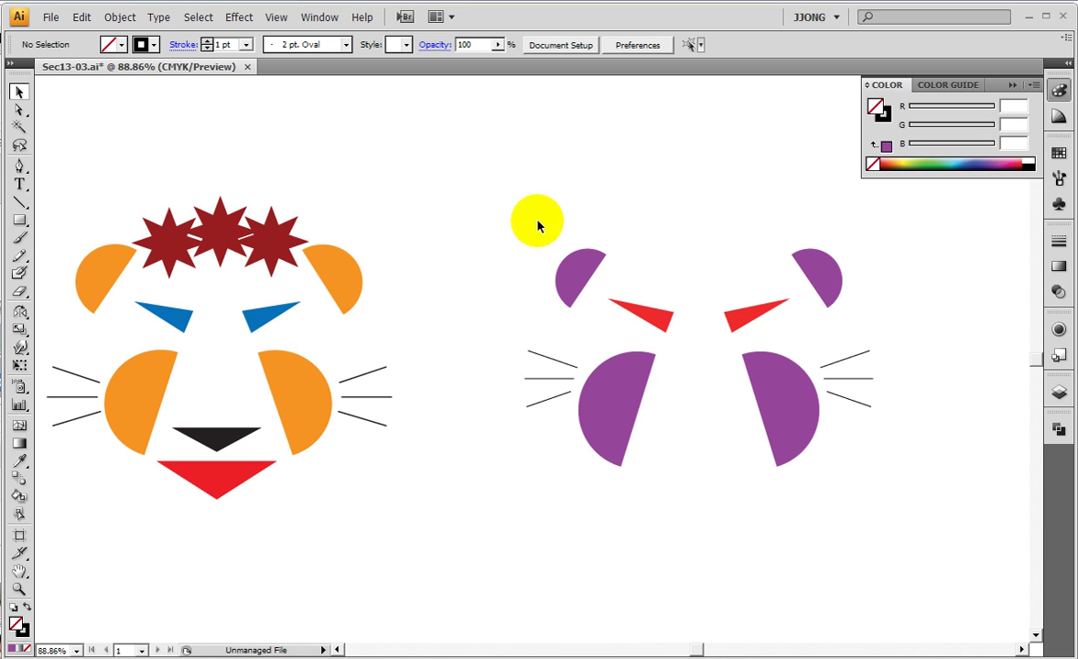
Discard a stray path anchor between the cheeks and bring up the basic shape tools.
click(19, 166)
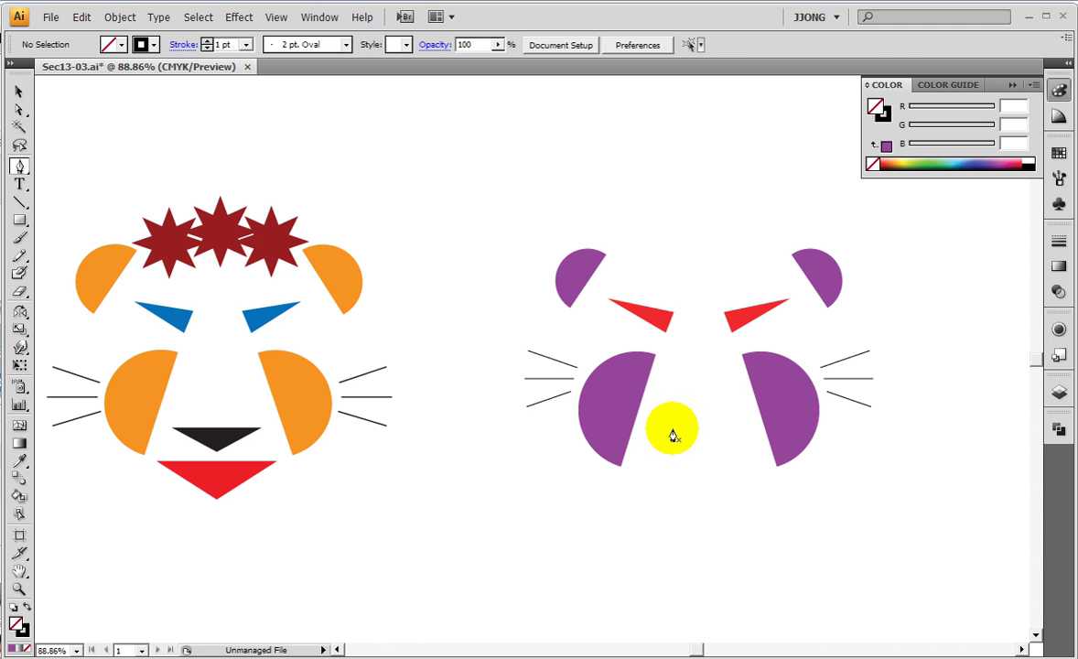
click(673, 428)
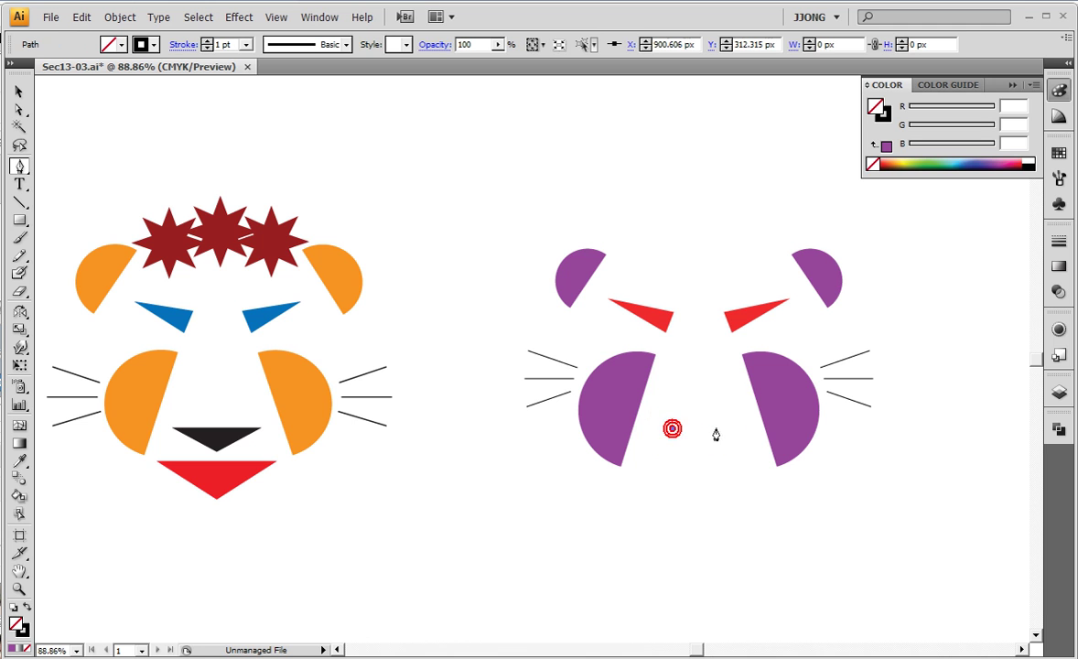
ctrl+click(647, 550)
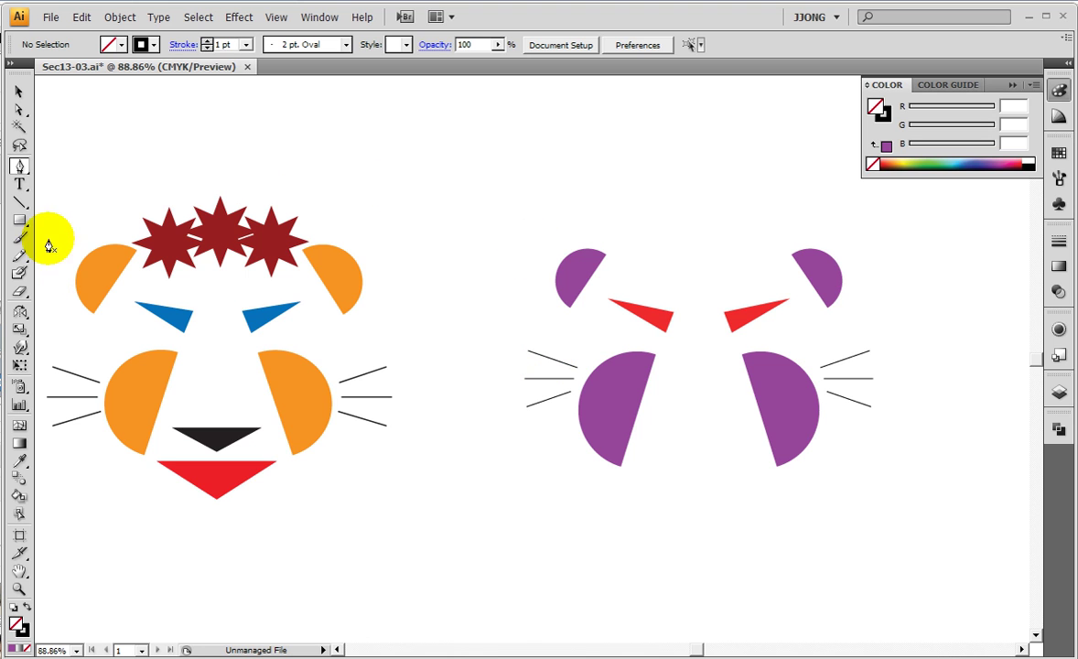
drag(19, 220, 88, 229)
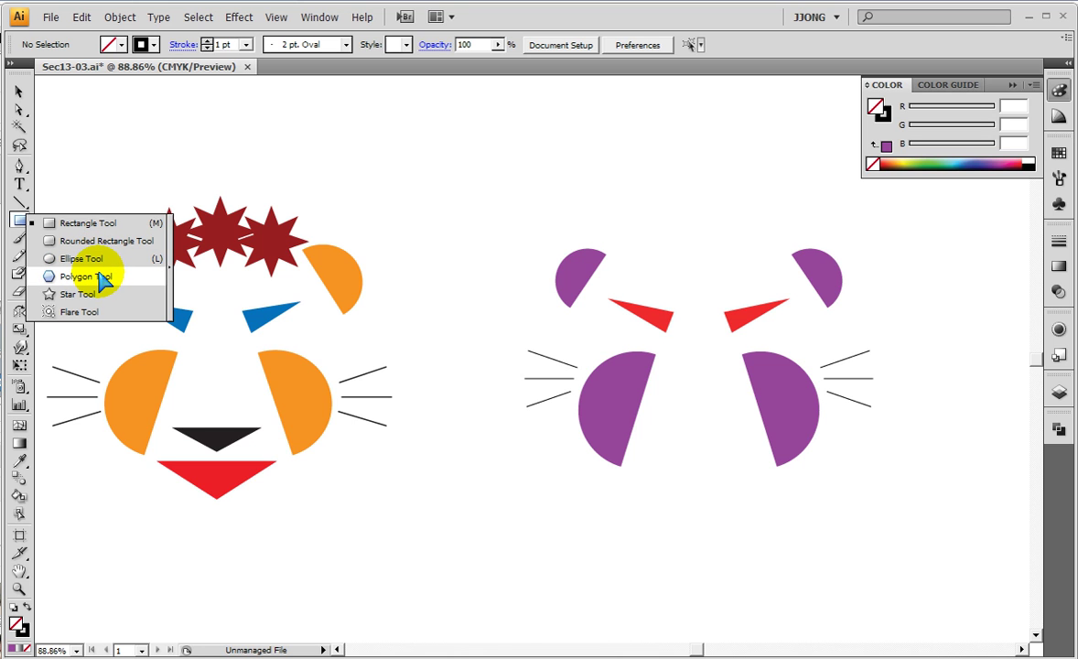
Draw a 3-sided black polygon, flipped and flattened into a downward nose between the cheeks.
click(87, 276)
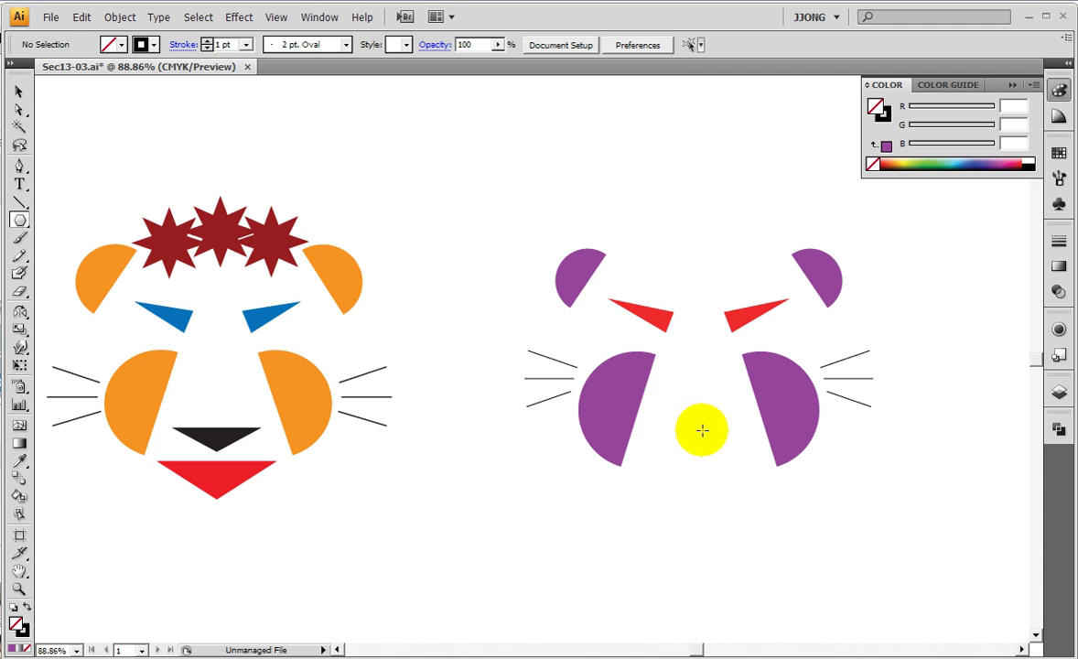
click(701, 432)
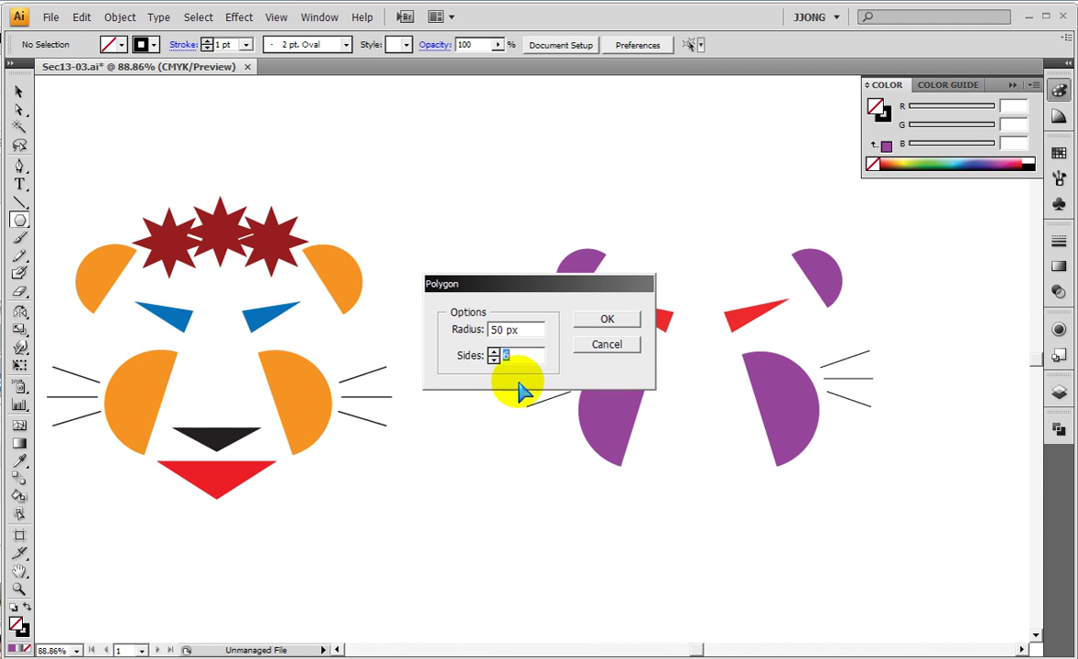
text(3)
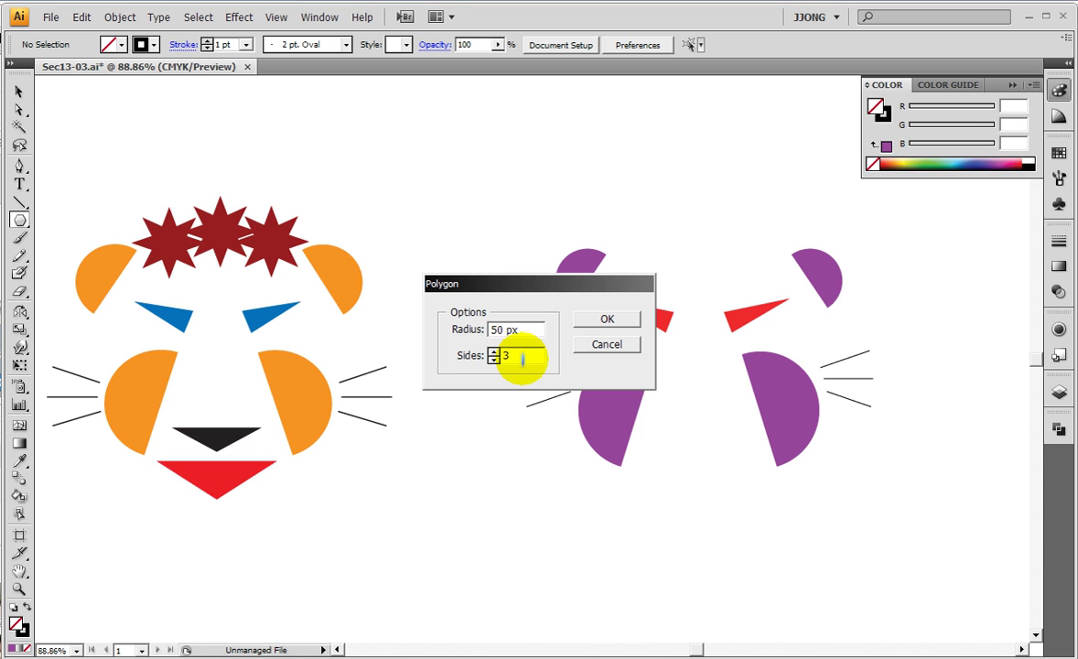
click(607, 318)
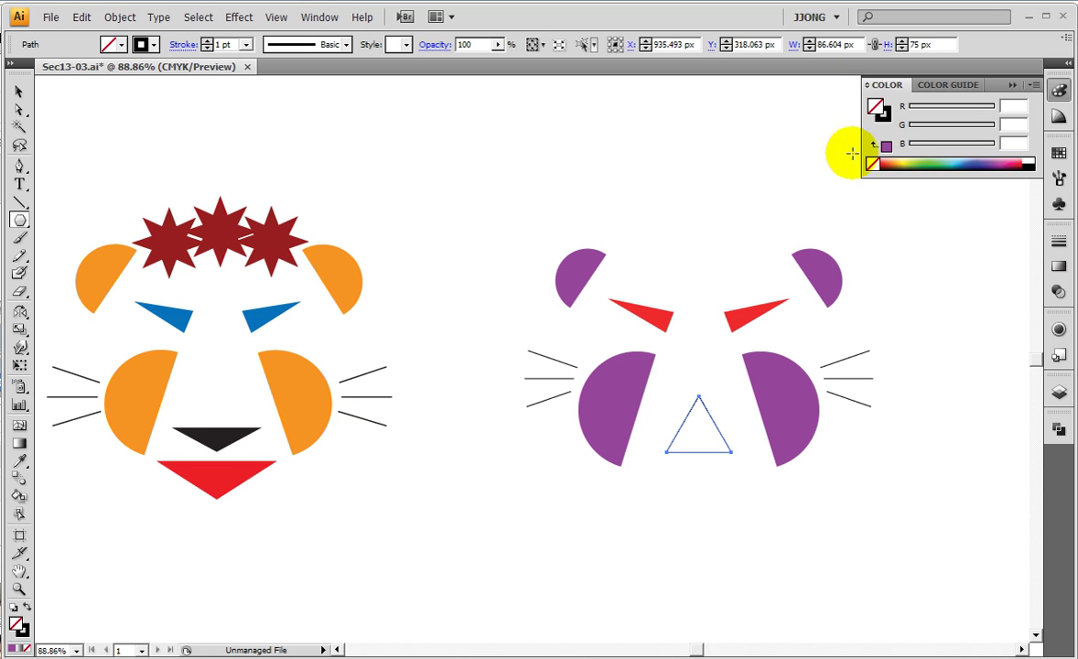
click(27, 607)
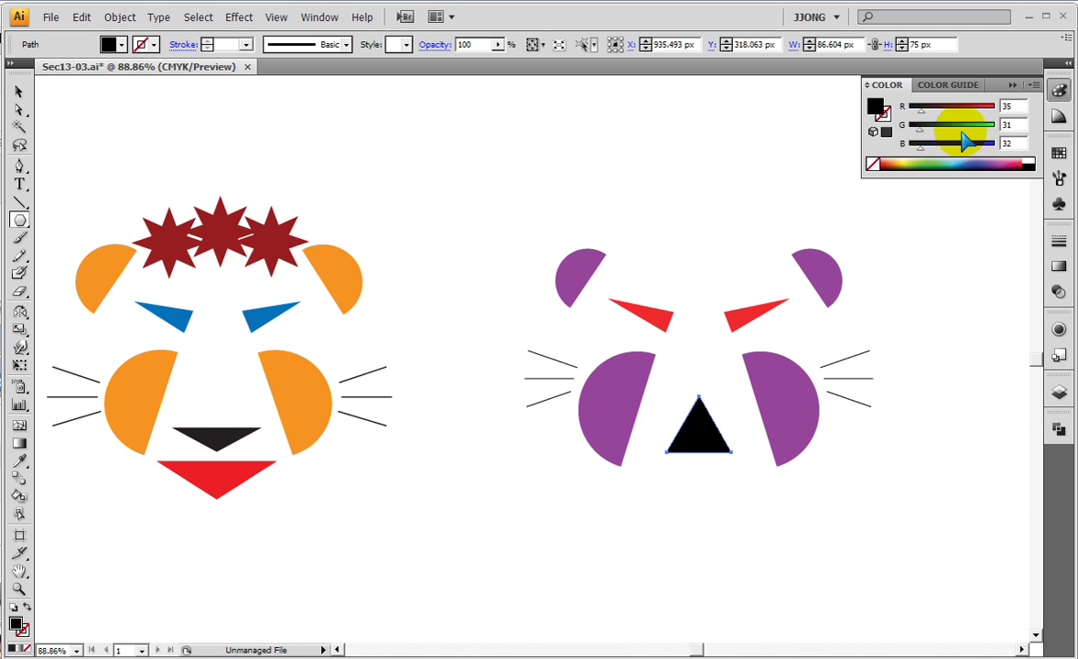
click(20, 92)
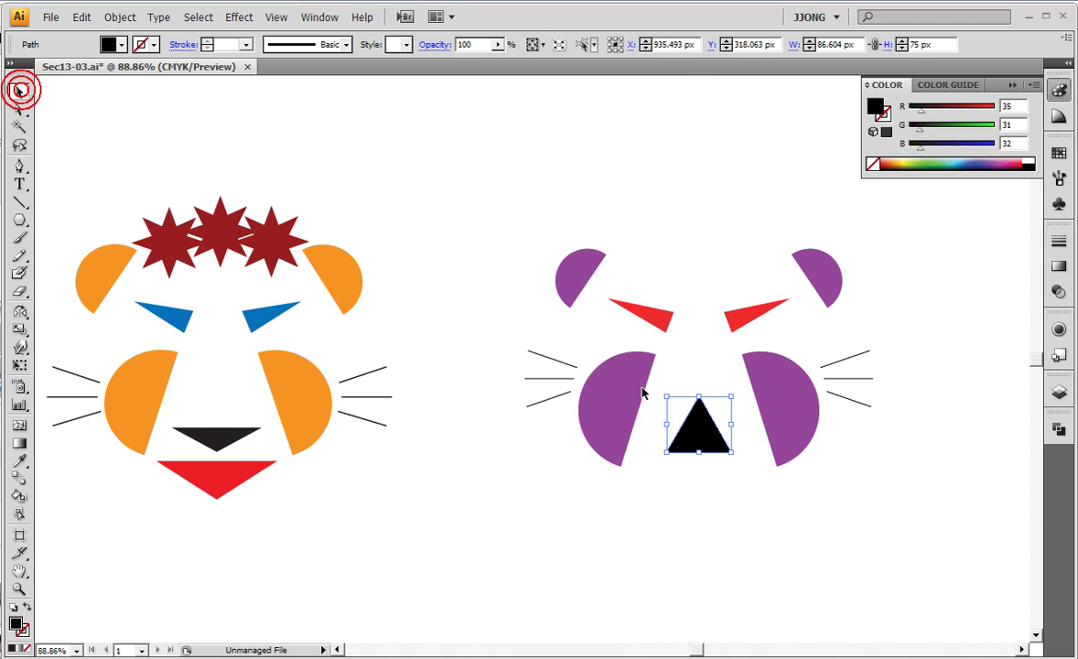
mouse_move(699, 397)
mouse_down()
mouse_move(697, 475)
mouse_move(696, 385)
mouse_move(704, 475)
mouse_up()
click(697, 389)
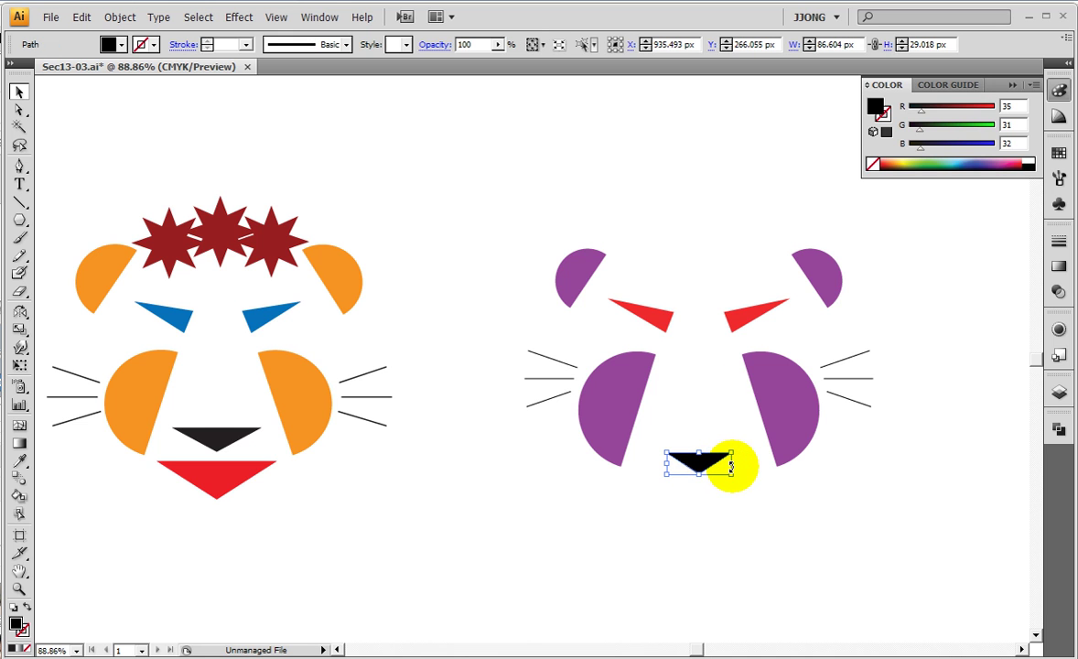
Widen the black nose triangle slightly.
drag(732, 472, 743, 462)
click(662, 498)
click(700, 458)
click(686, 505)
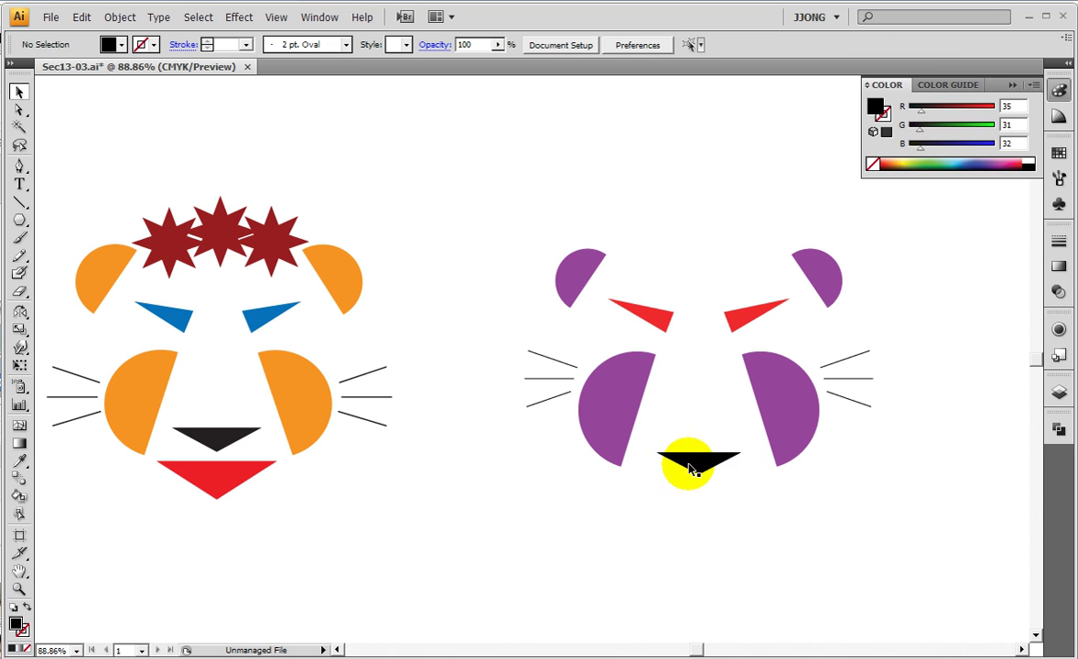
click(694, 460)
Duplicate the nose below it as a wider, taller red triangle mouth.
drag(698, 485, 758, 506)
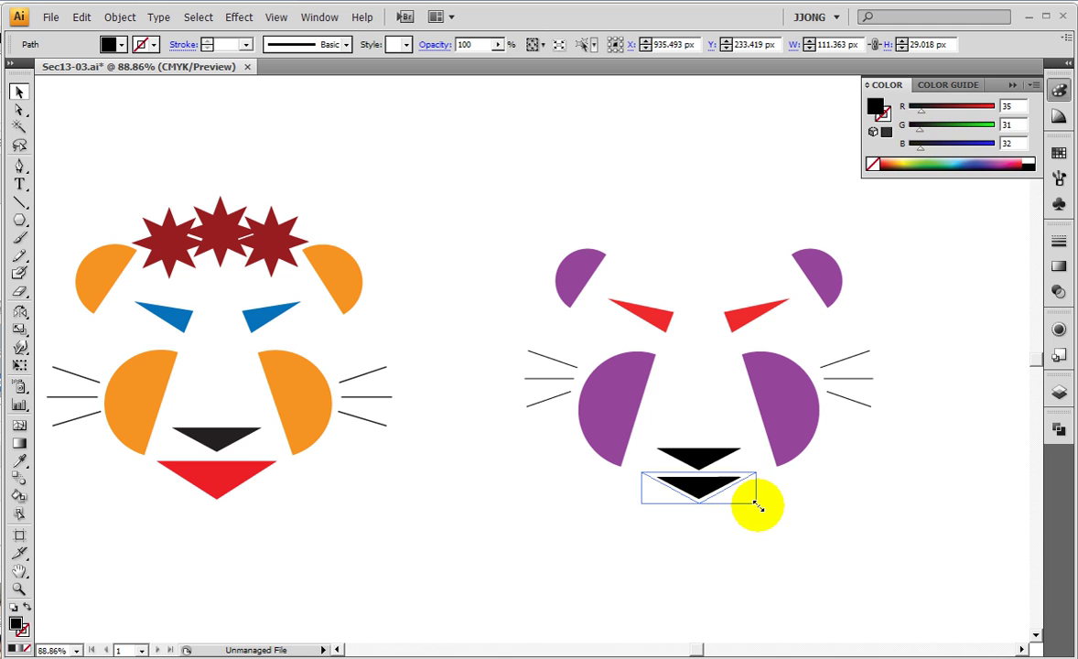
drag(921, 106, 1042, 119)
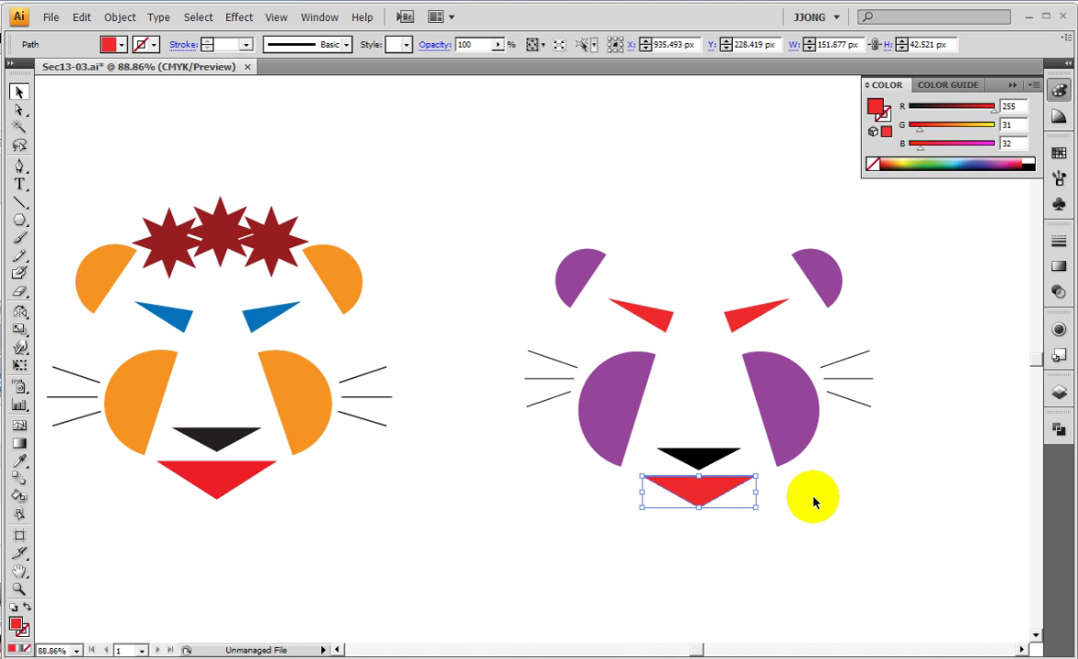
drag(700, 506, 699, 512)
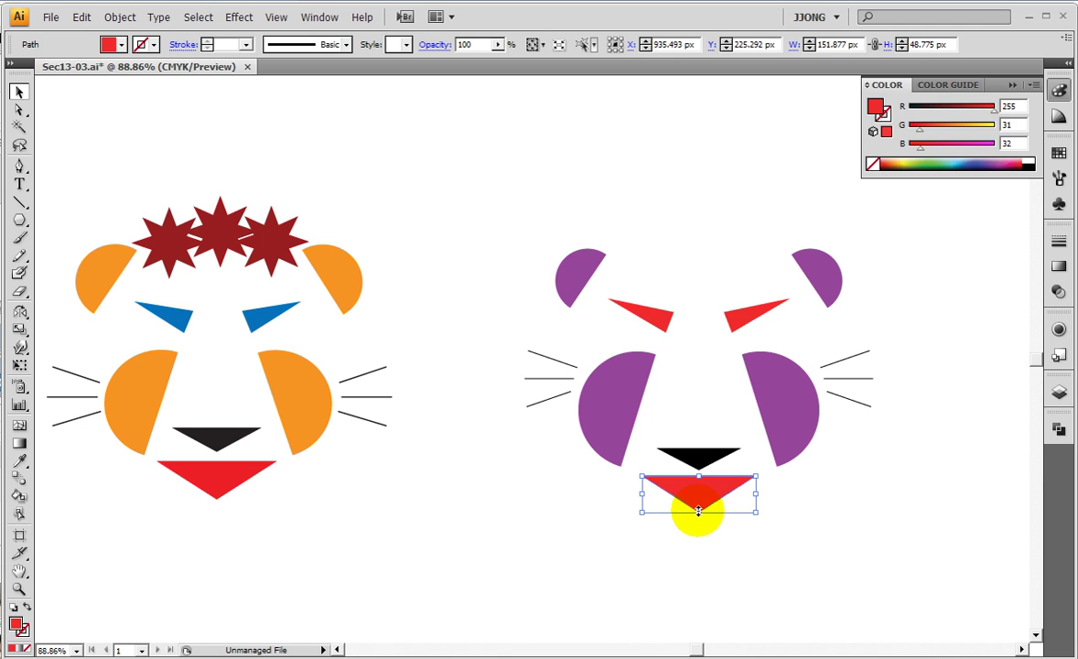
drag(756, 494, 765, 494)
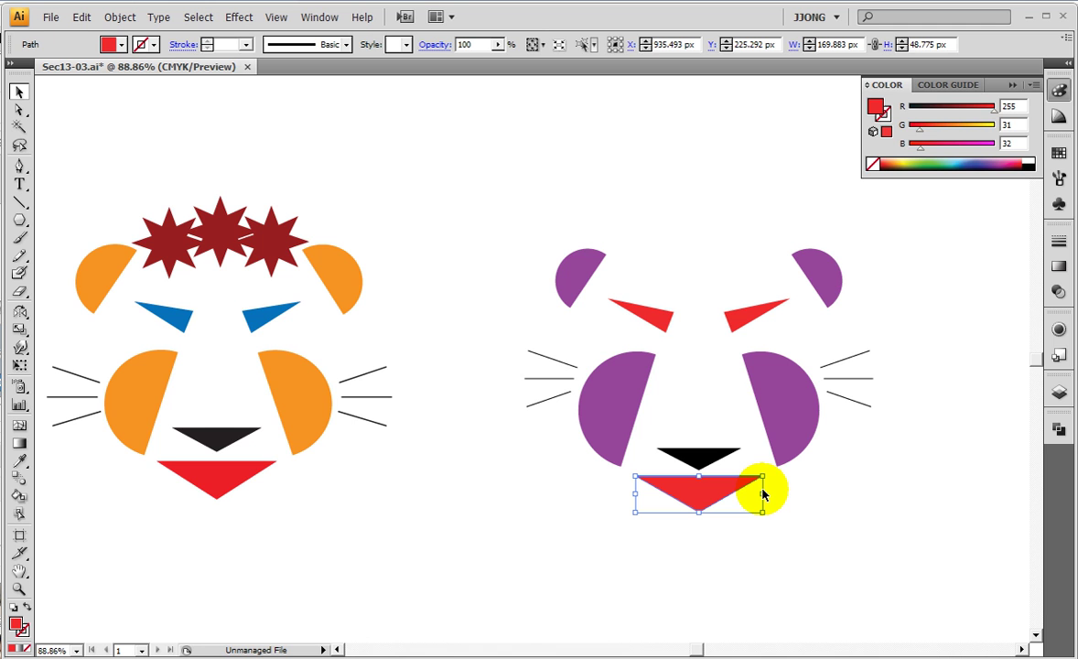
click(651, 311)
shift+click(738, 319)
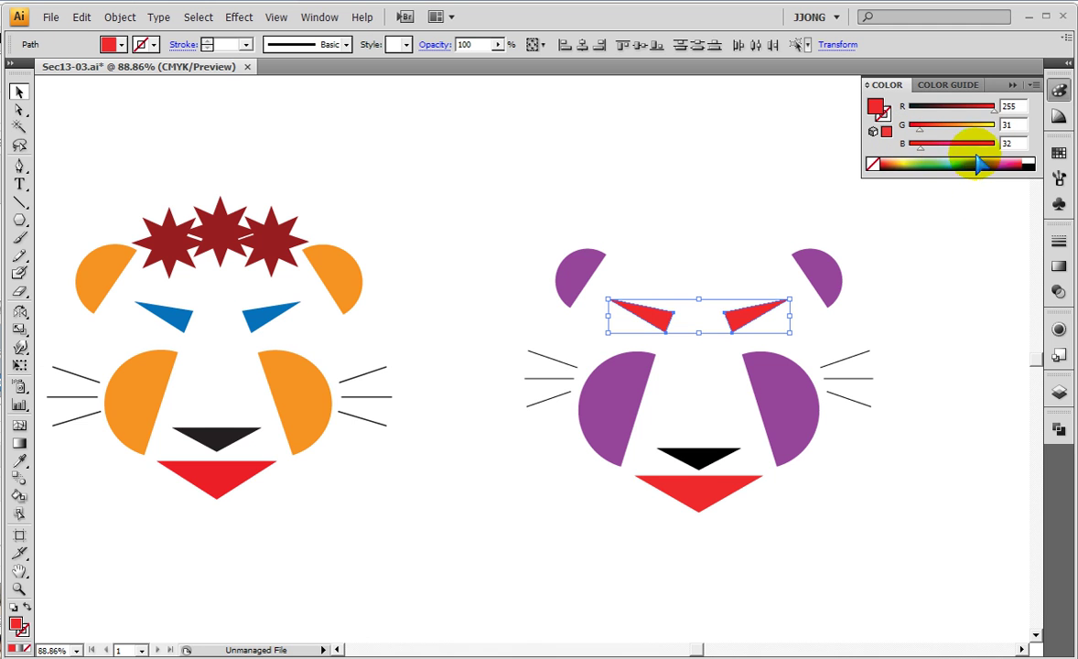
Recolour both eye wedges dark green (R 33, G 96, B 48) and open the shape-tool flyout.
click(921, 168)
click(667, 192)
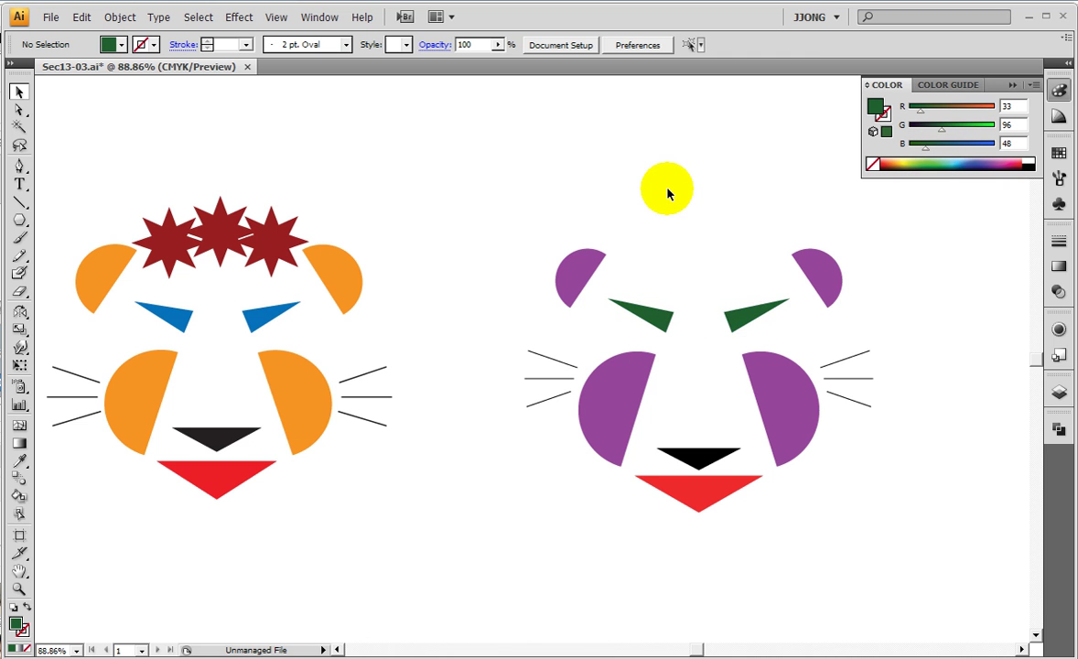
scroll(673, 192, up, 2)
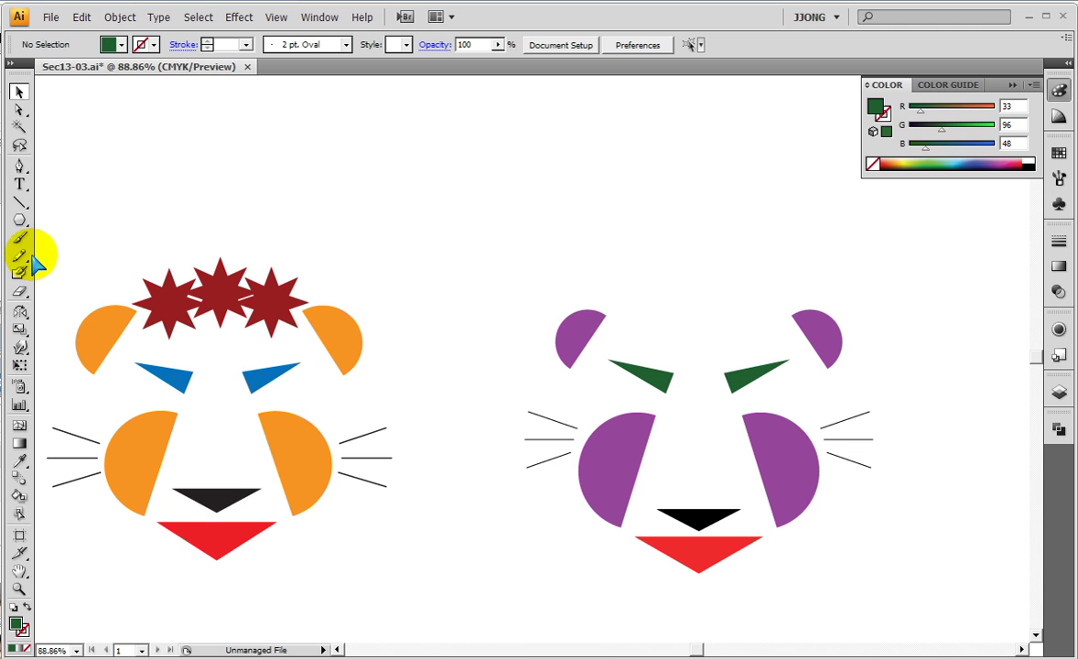
click(20, 221)
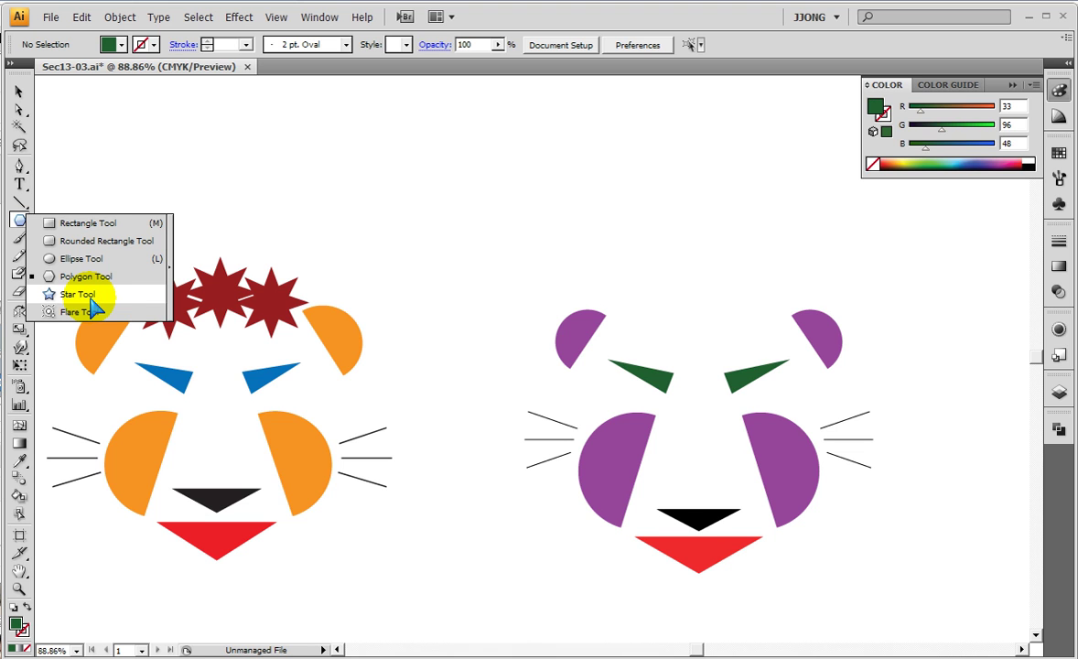
Set the Star tool to 8 points and delete the trial star it created.
click(92, 305)
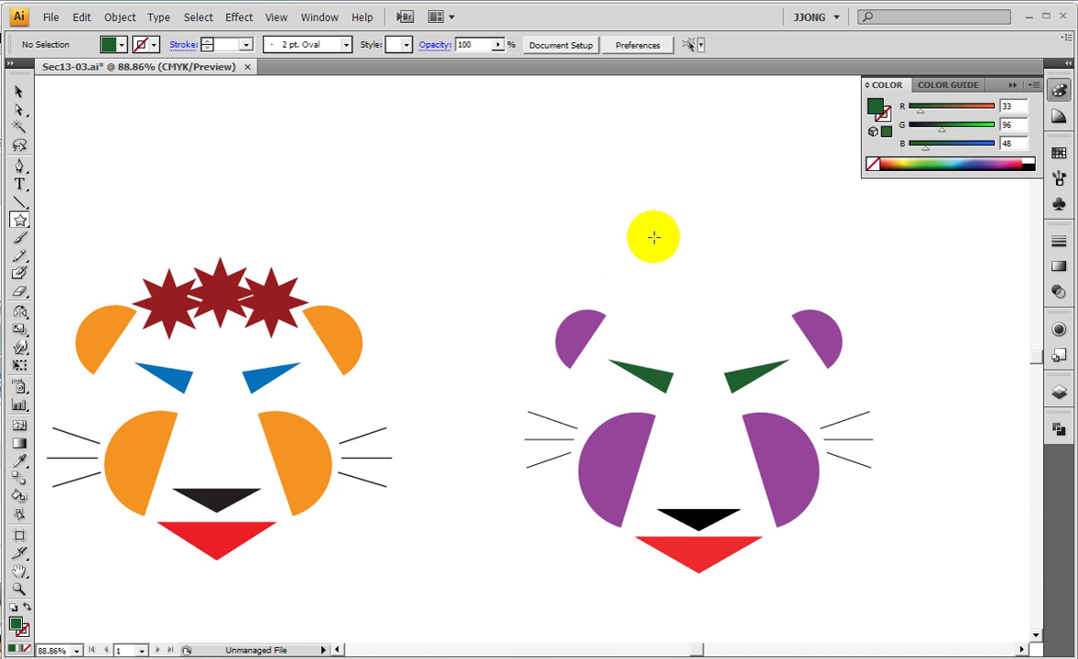
click(654, 237)
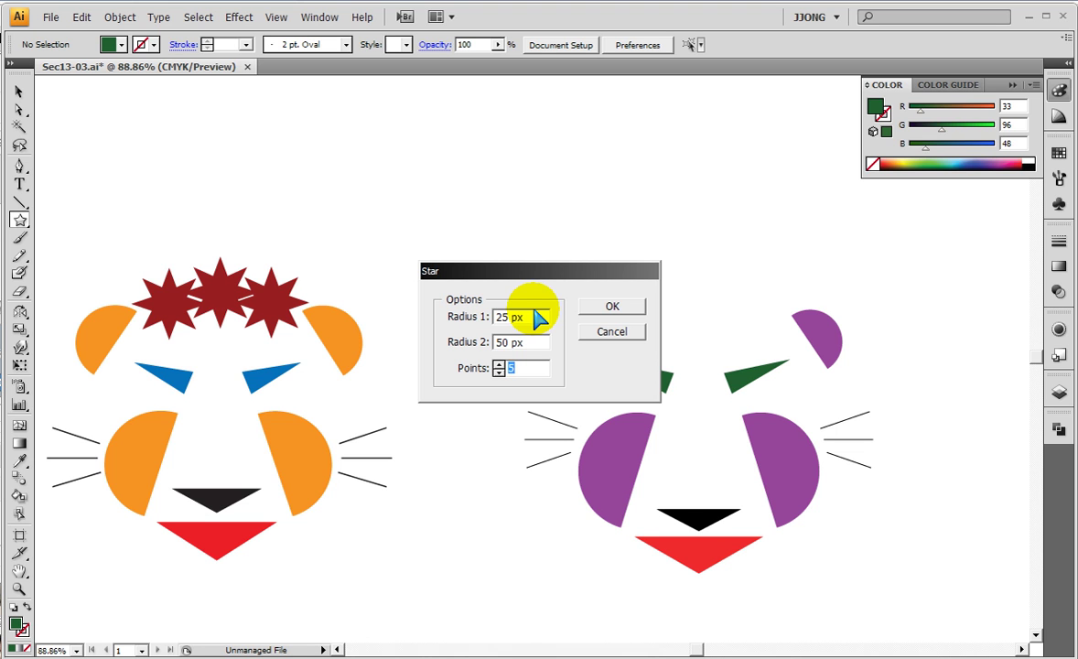
text(8)
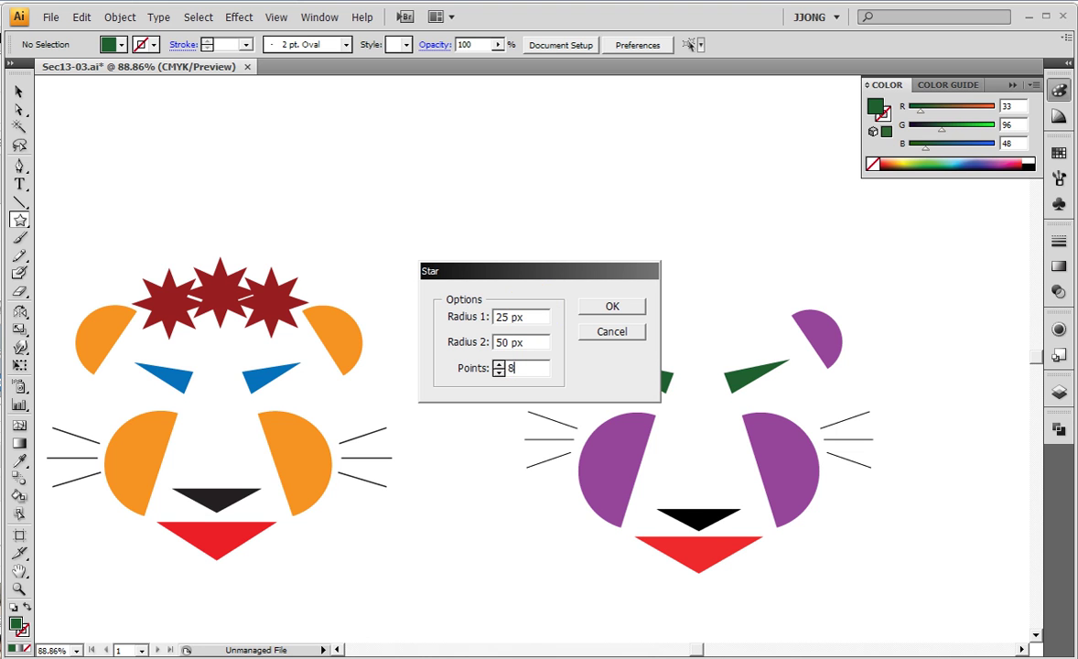
click(606, 306)
click(417, 359)
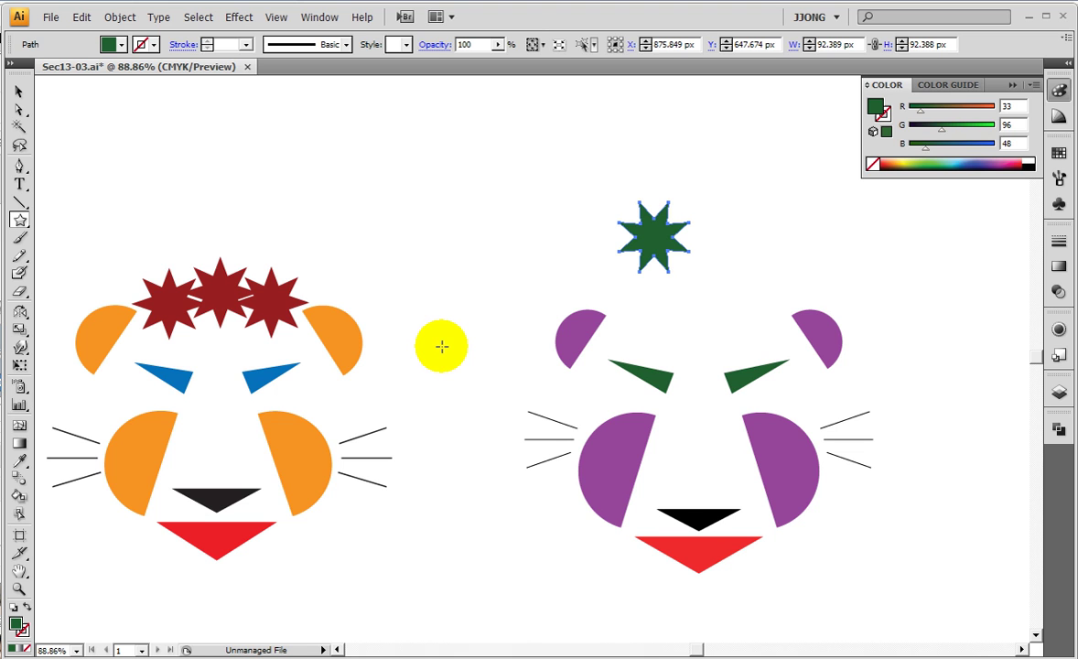
key(Delete)
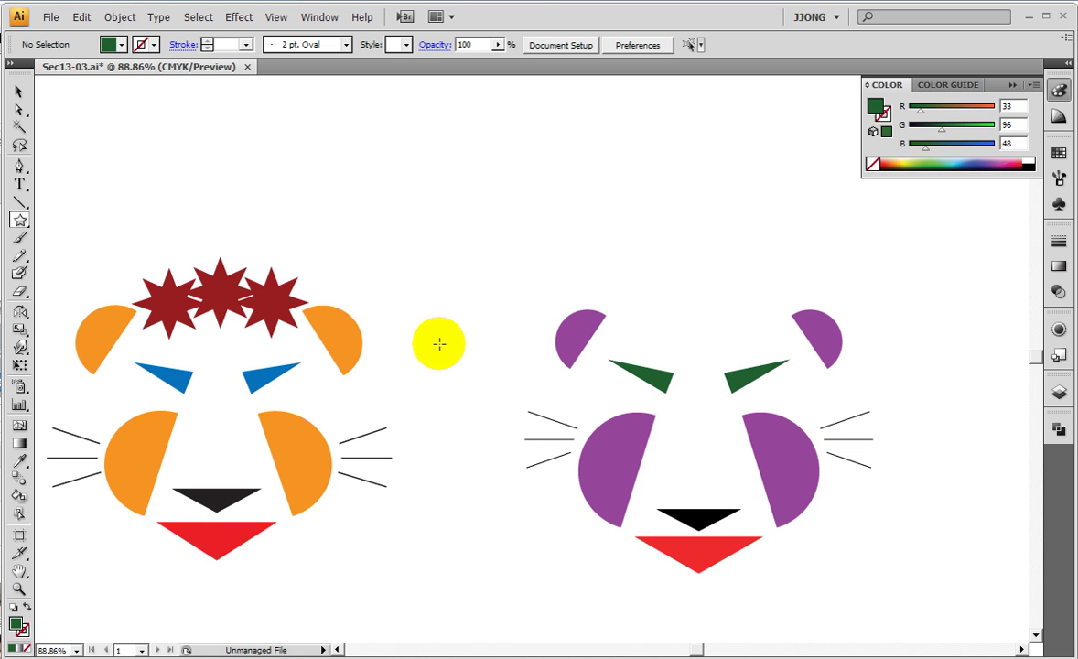
Drag out a trial star above the face, adjusting its point count, then undo it.
drag(633, 226, 658, 245)
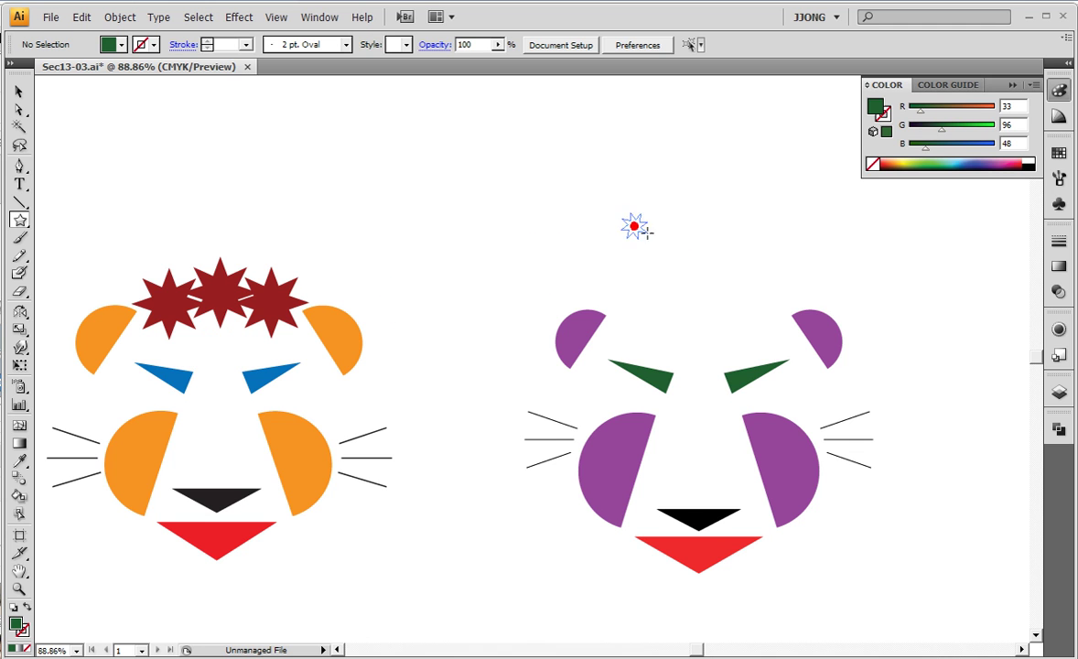
key(Down)
key(Down)
key(Down)
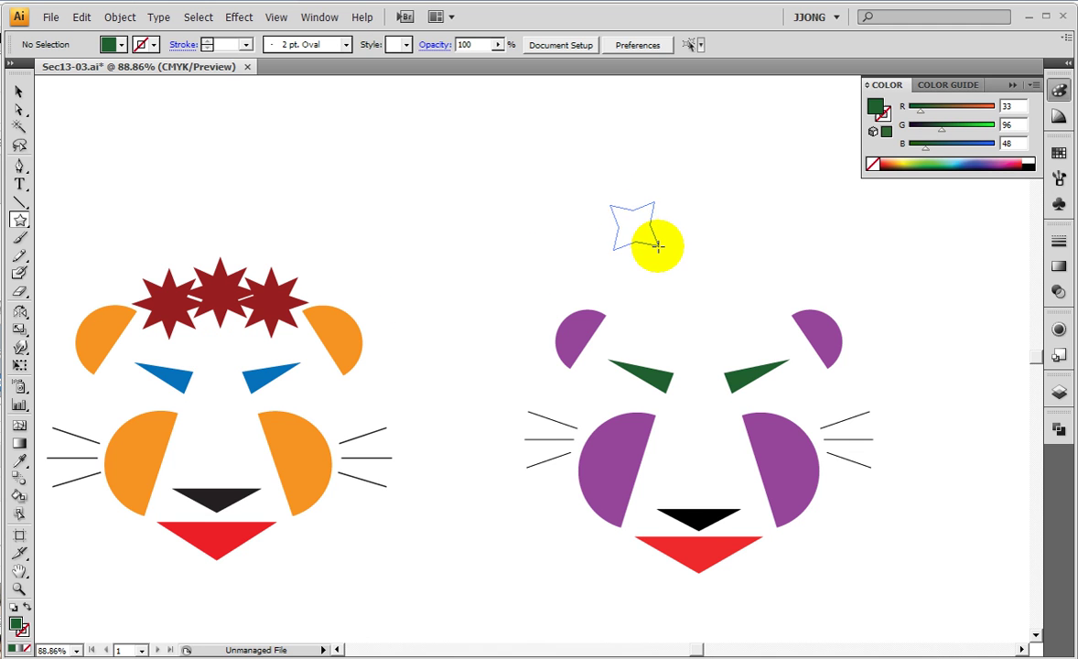
key(Down)
mouse_move(658, 245)
mouse_down()
mouse_move(664, 257)
mouse_move(671, 248)
mouse_up()
key(Up)
key(Up)
key(Down)
key(Down)
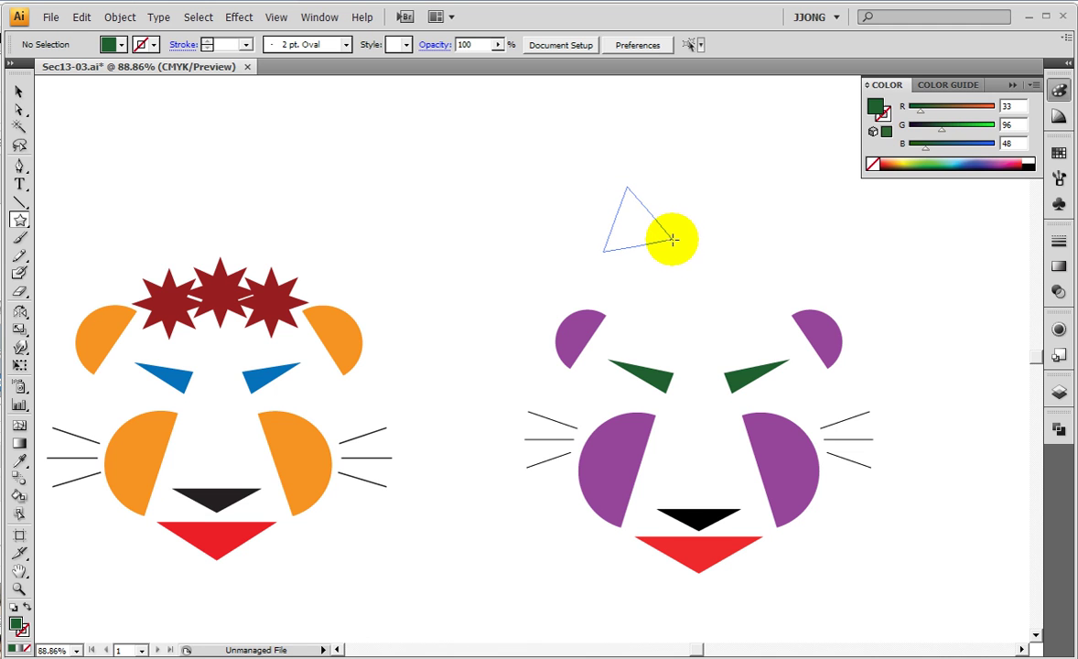
key(Up)
key(Up)
key(Up)
key(Up)
key(Down)
drag(671, 248, 671, 255)
key(Down)
key(Down)
key(Up)
key(Up)
key(Up)
key(Down)
key(Down)
key(Down)
key(Down)
key(Down)
key(Up)
key(Up)
key(Up)
key(Up)
key(Up)
key(Up)
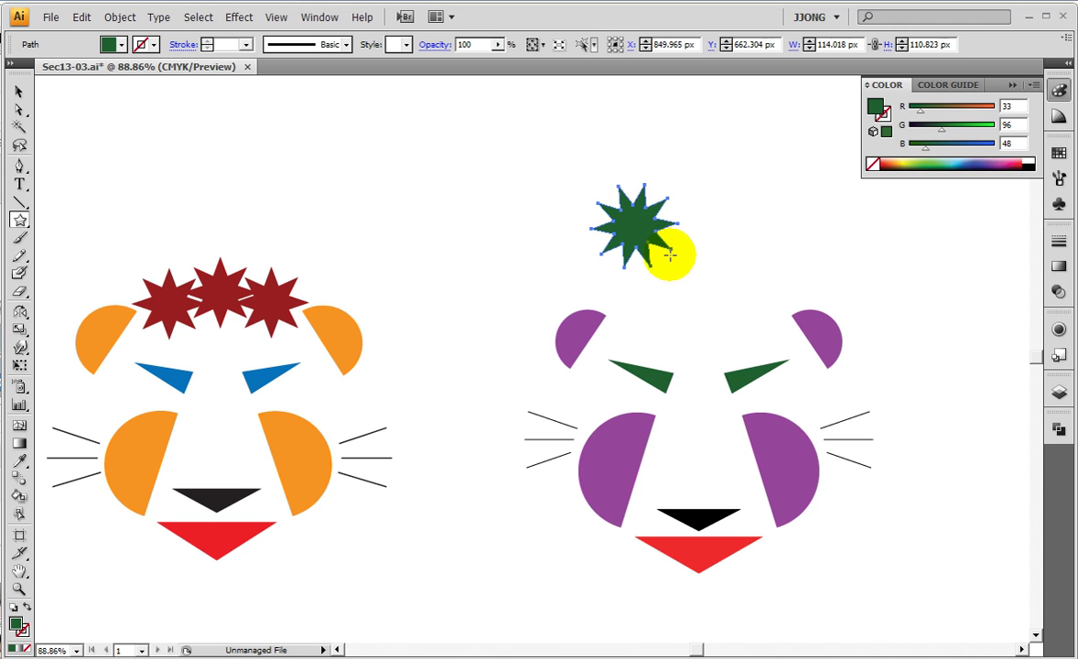
key(ctrl+z)
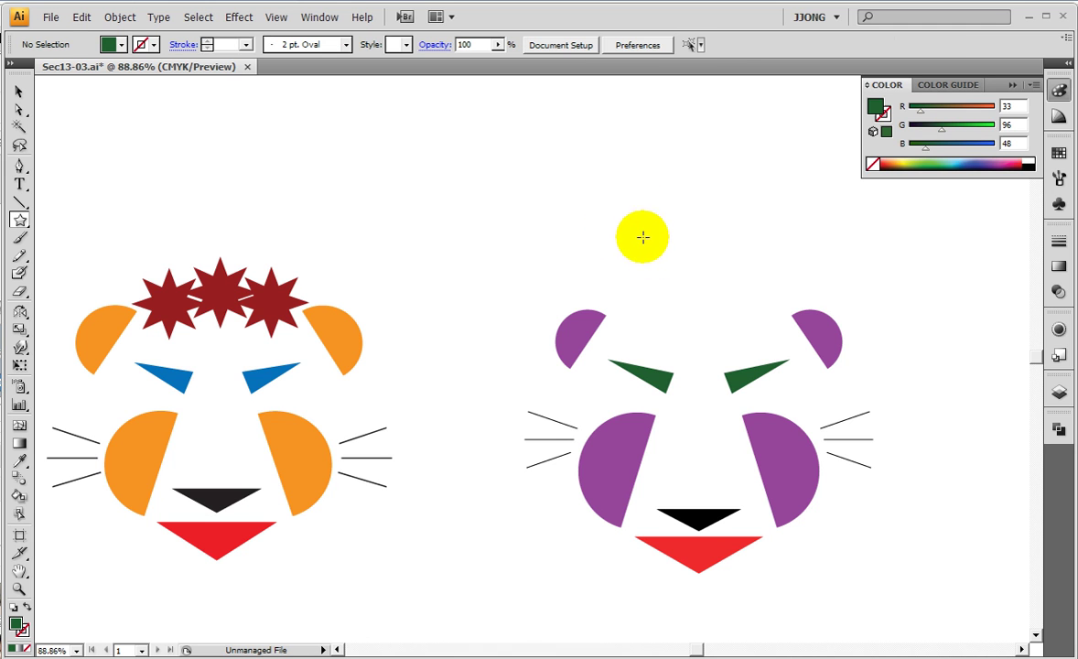
Draw a dark green 8-point star, about 94 px wide, above the purple face.
mouse_move(645, 248)
mouse_down()
mouse_move(695, 291)
mouse_move(672, 268)
mouse_move(693, 287)
mouse_move(686, 280)
mouse_up()
key(Down)
key(Down)
key(Down)
key(ctrl+z)
key(Up)
key(Up)
key(Up)
key(Up)
key(Up)
key(Up)
key(Up)
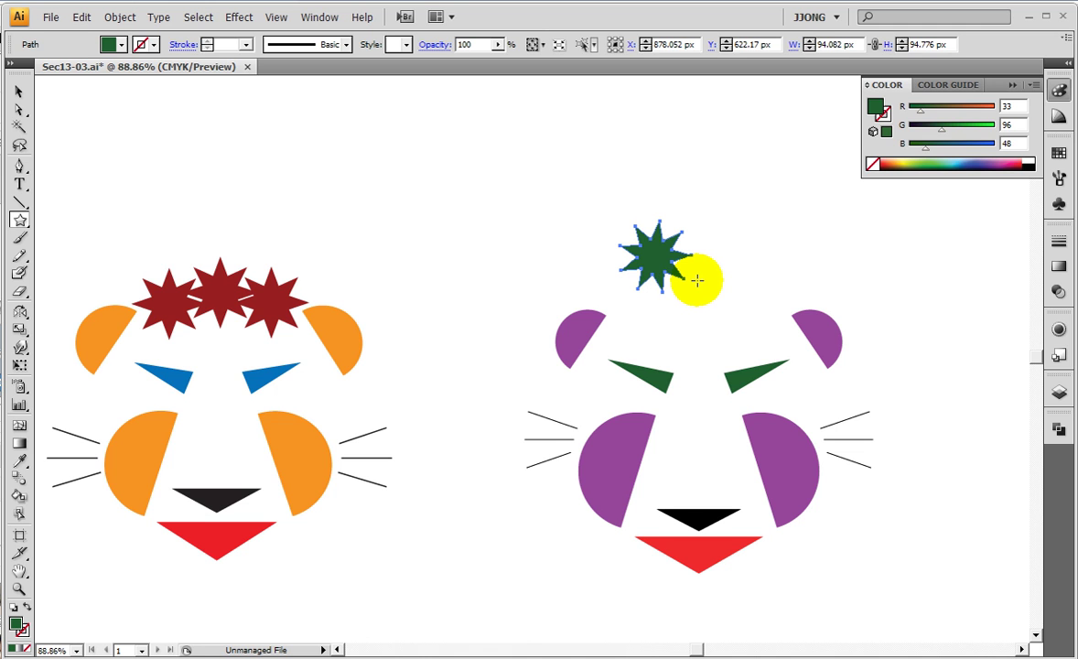
key(ctrl)
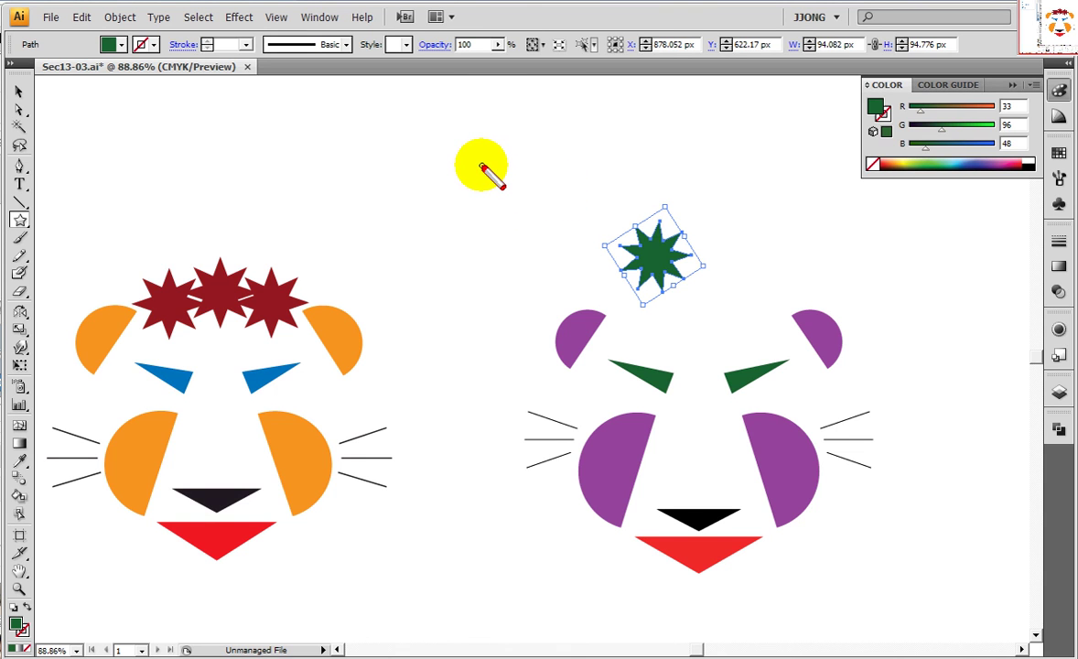
mouse_move(486, 161)
mouse_down()
mouse_move(432, 196)
mouse_move(495, 243)
mouse_up()
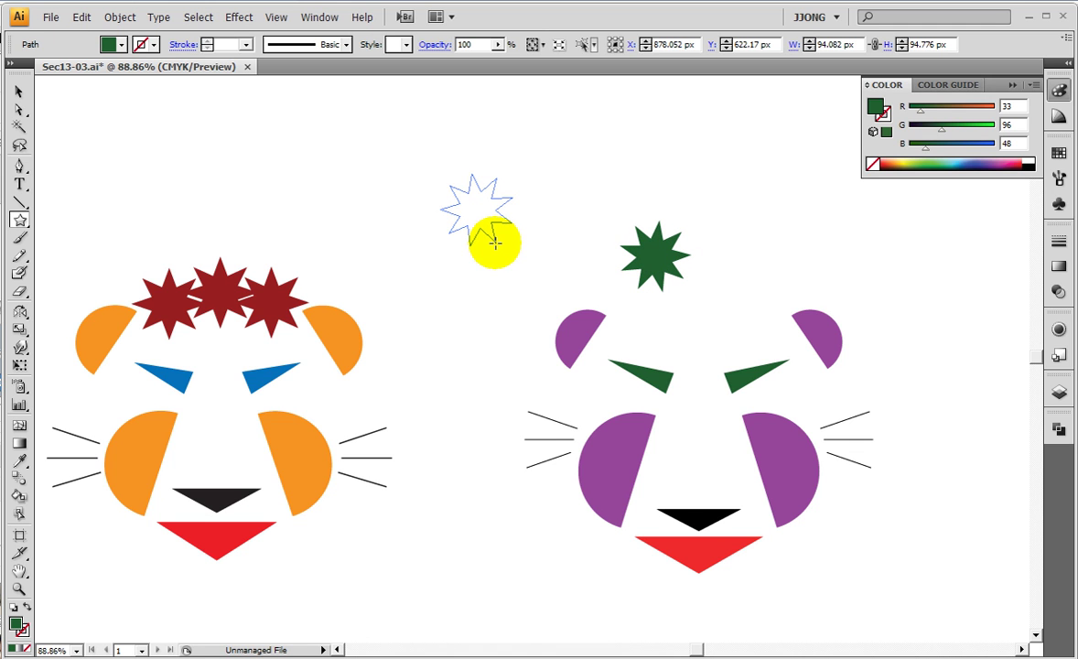
drag(494, 243, 475, 246)
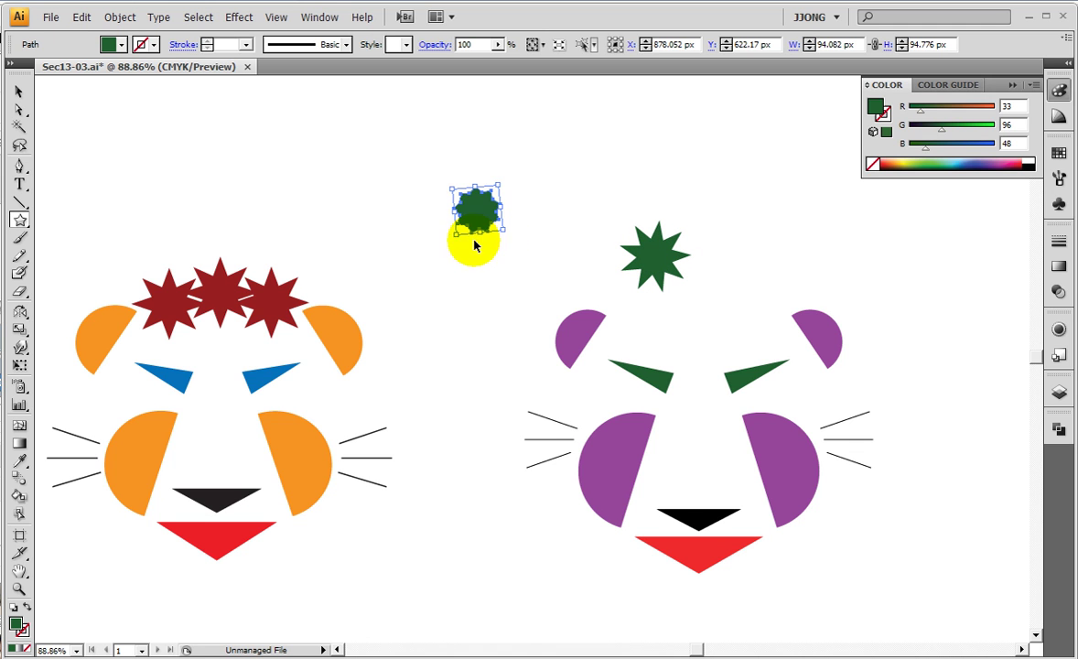
mouse_move(591, 157)
mouse_down()
mouse_move(644, 225)
mouse_move(631, 198)
mouse_move(627, 222)
mouse_move(606, 190)
mouse_up()
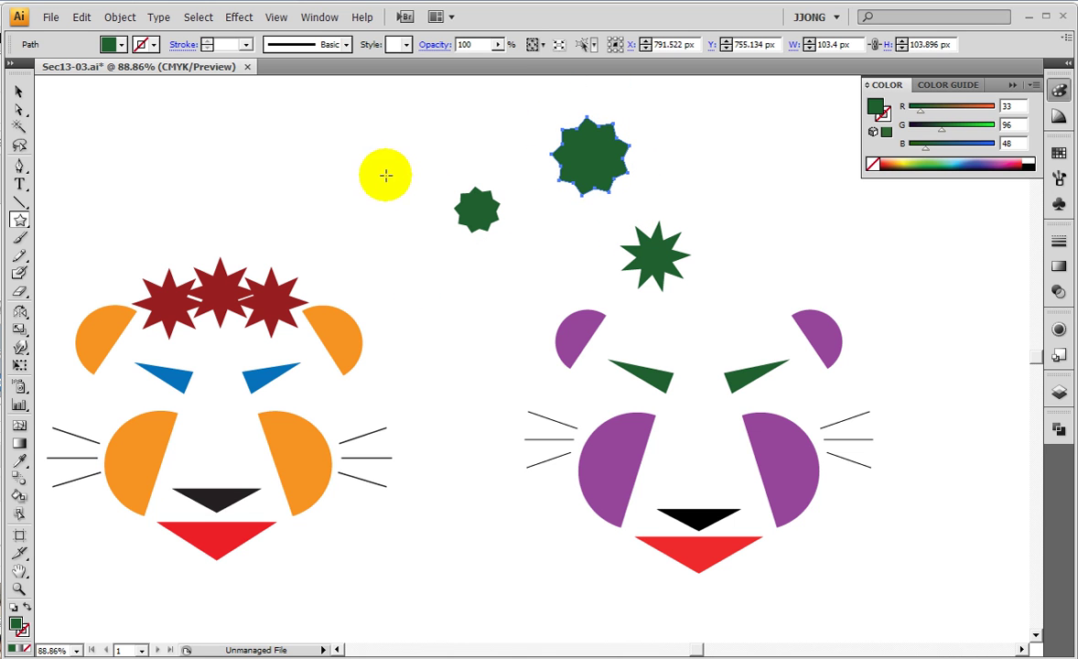
drag(386, 175, 458, 302)
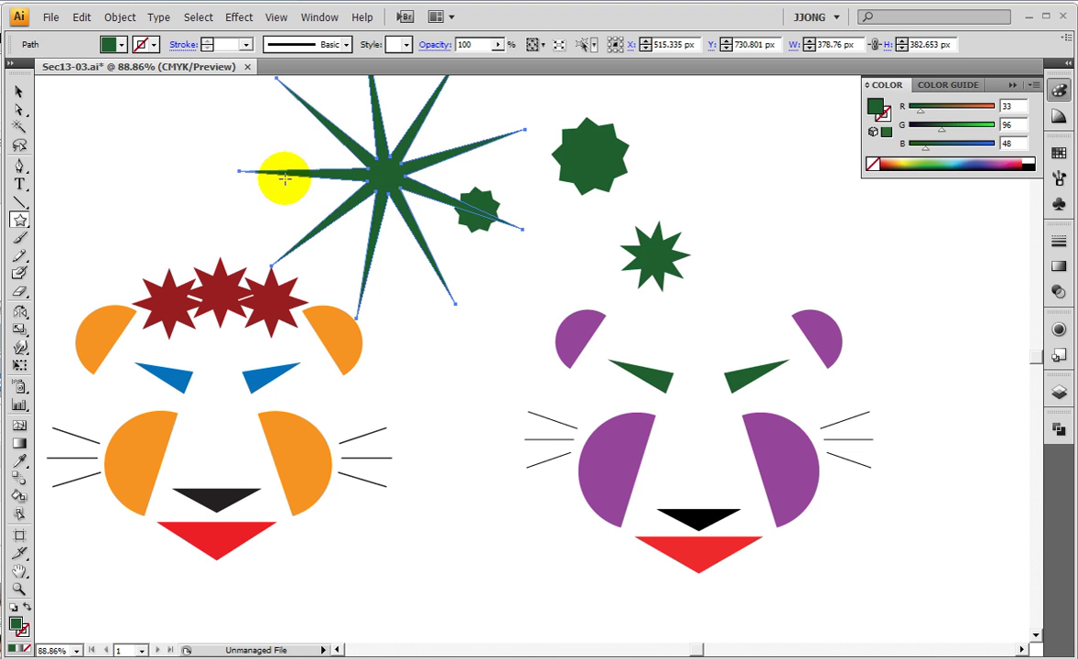
key(Delete)
key(v)
drag(412, 142, 569, 249)
Delete the extra trial stars and duplicate the star, recoloured orange (R 255, G 105, B 39).
key(Delete)
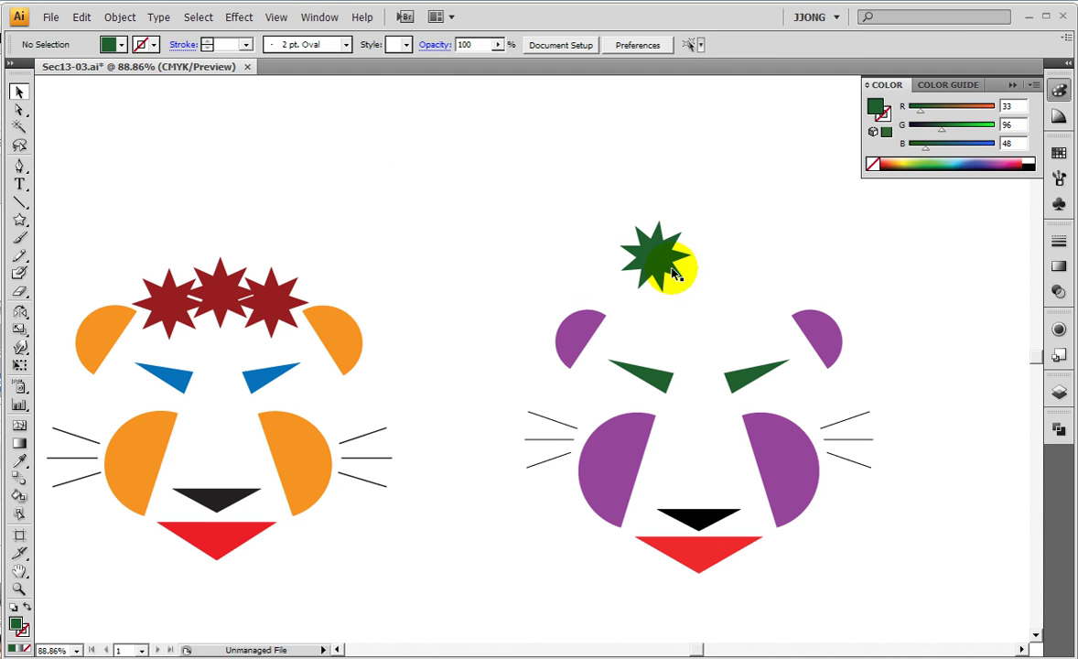
drag(673, 273, 658, 289)
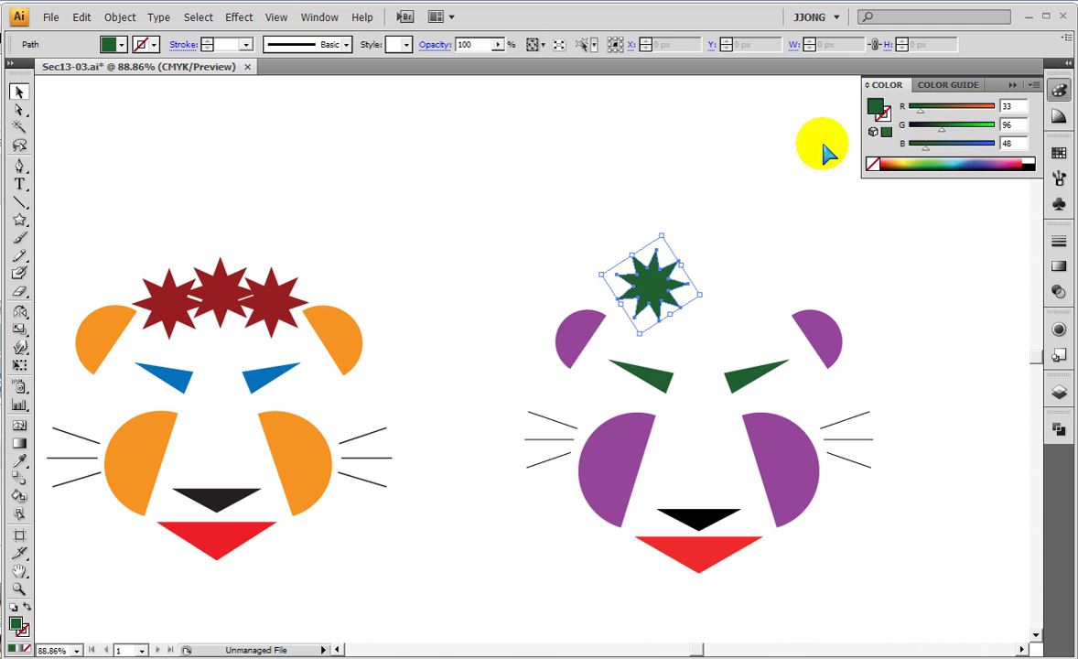
click(893, 165)
drag(934, 128, 995, 106)
click(695, 168)
mouse_move(665, 291)
mouse_down()
mouse_move(655, 316)
mouse_move(694, 298)
mouse_move(742, 309)
mouse_up()
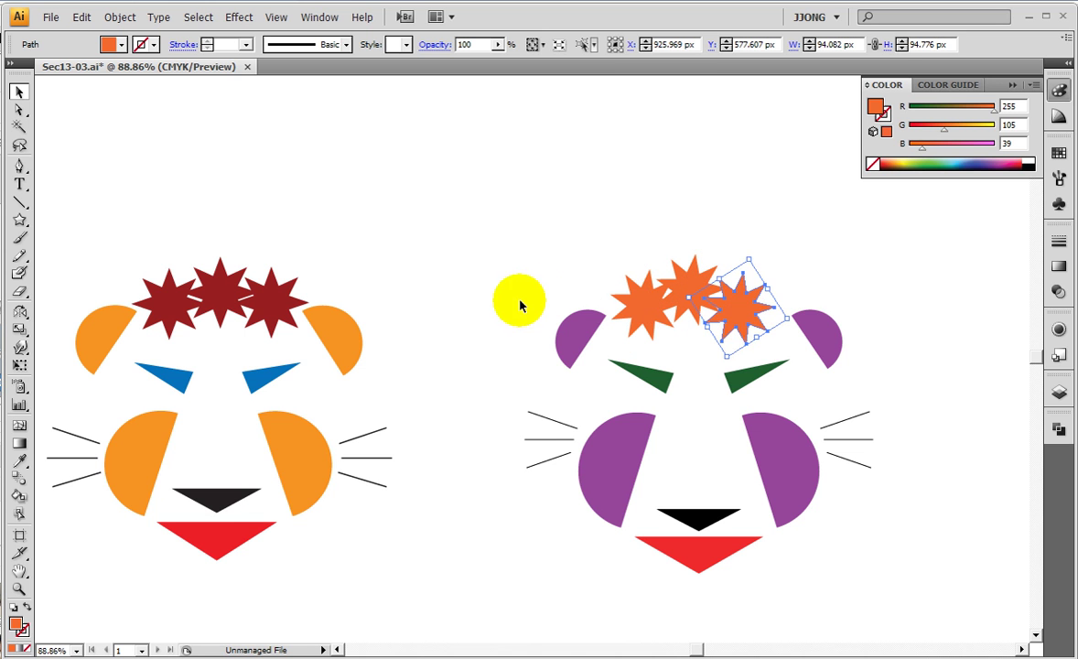
Move all three orange stars together onto the top of the head as a crown.
click(596, 211)
drag(628, 241, 719, 320)
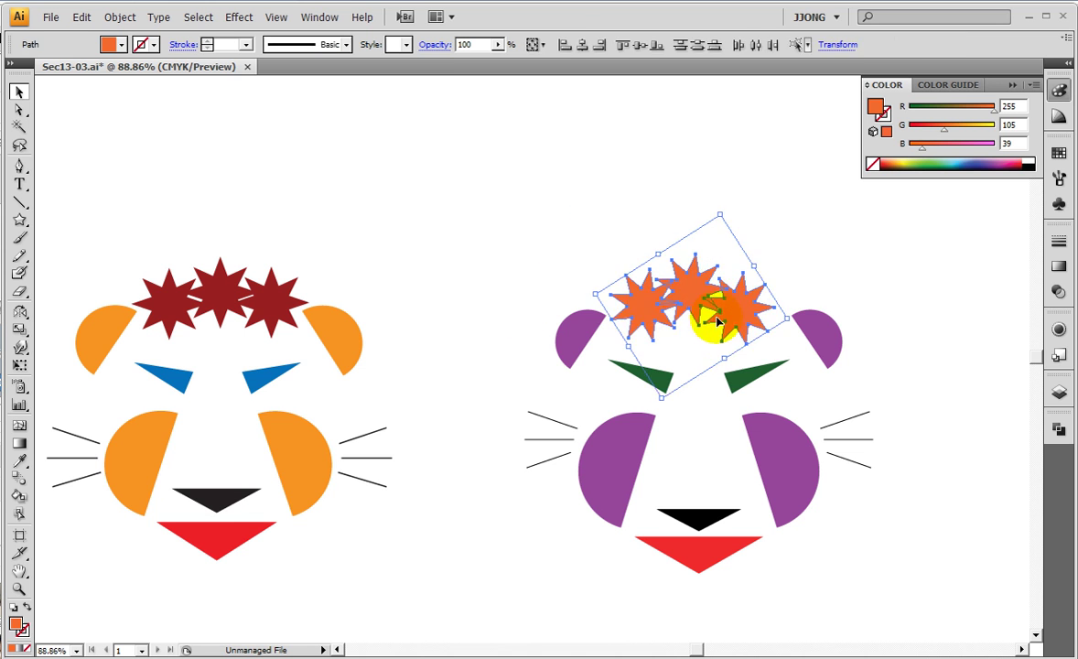
key(ctrl+z)
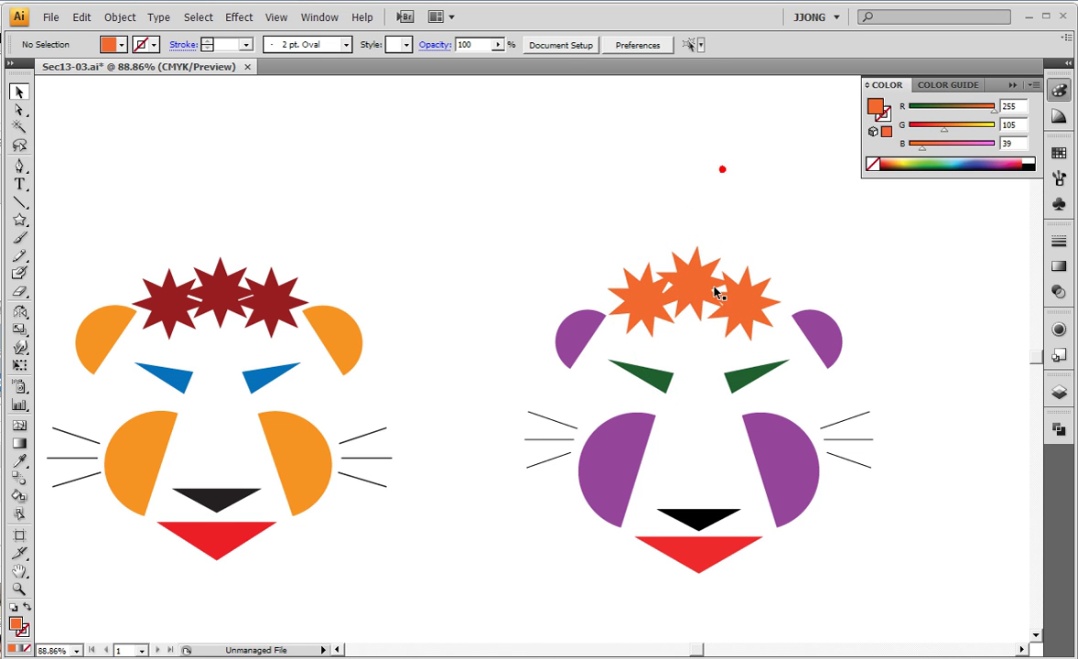
mouse_move(684, 289)
mouse_down()
mouse_move(657, 300)
mouse_move(620, 252)
mouse_move(752, 325)
mouse_up()
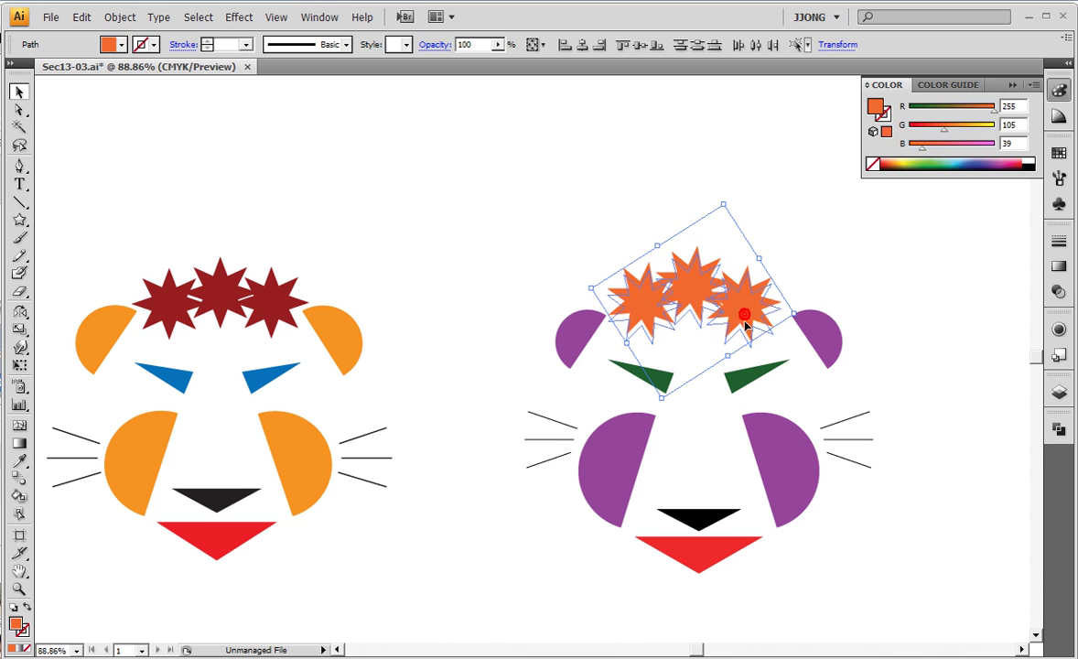
drag(746, 317, 748, 329)
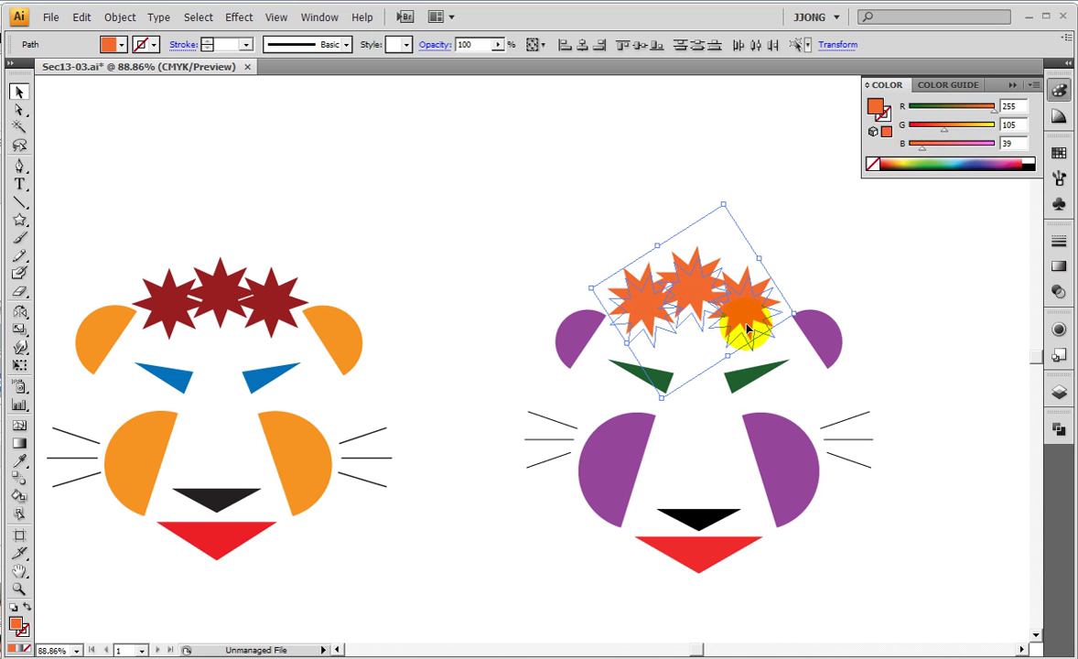
drag(748, 329, 748, 330)
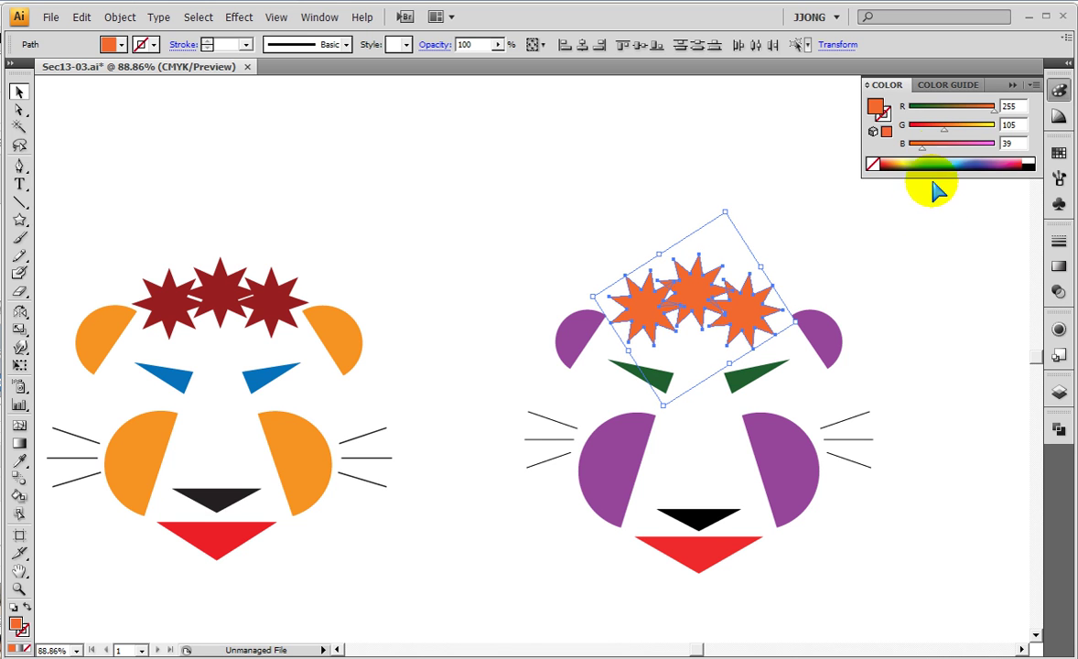
drag(657, 403, 648, 400)
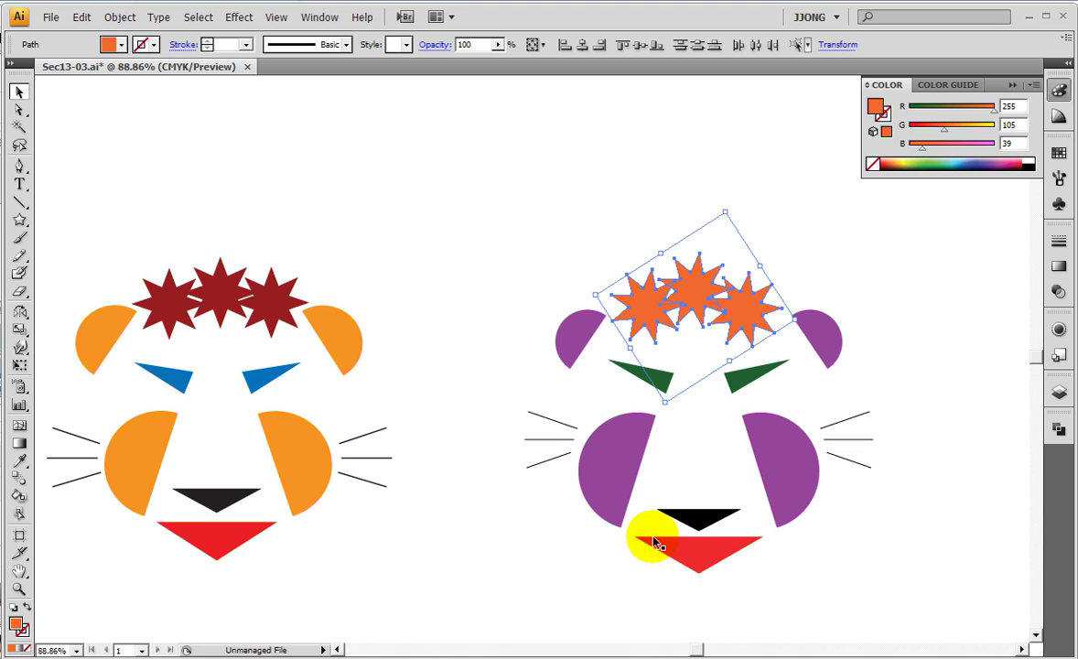
key(ctrl+shift+b)
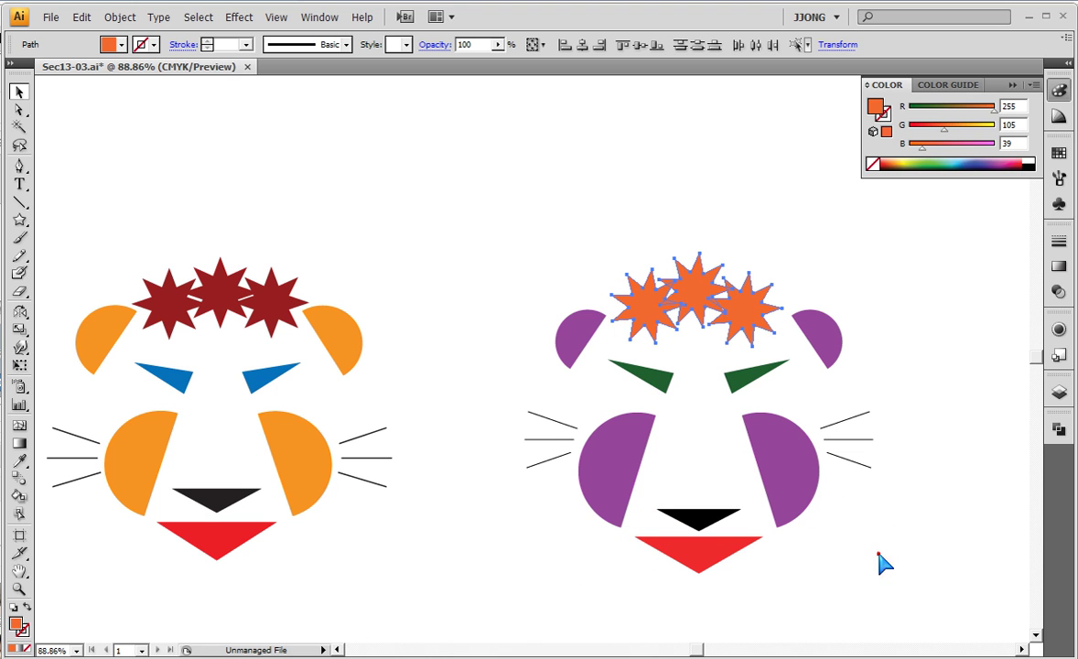